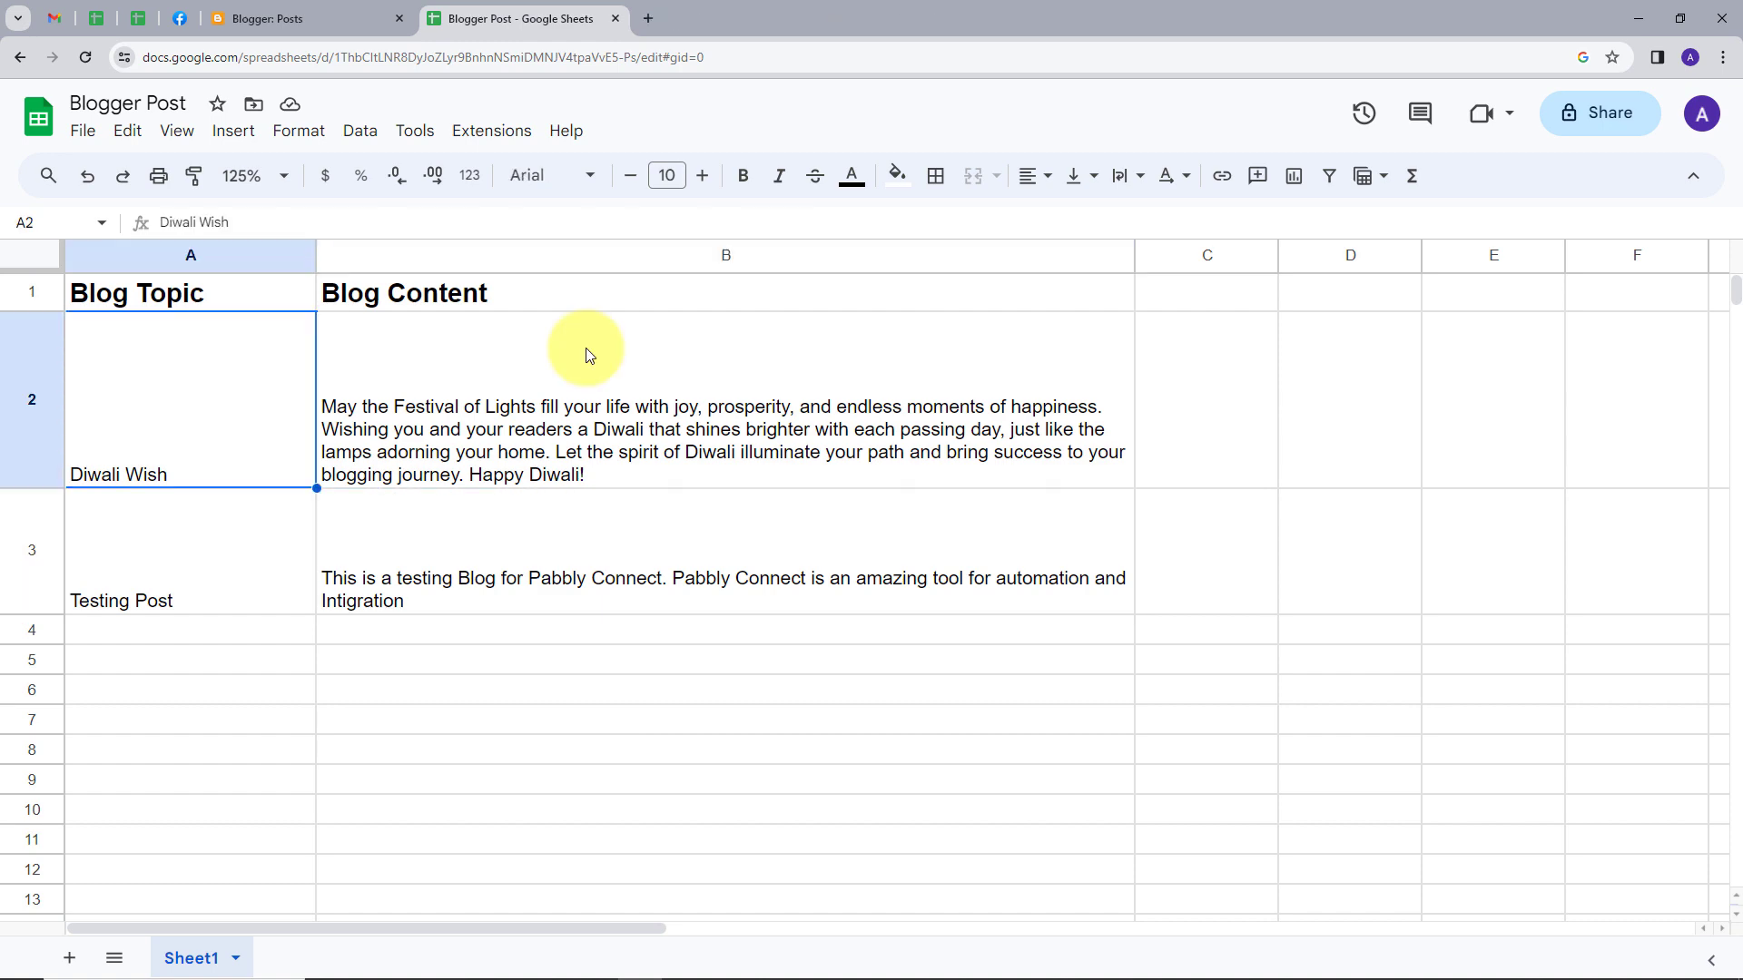
Look over the published posts in Blogger and return to the Blogger Post spreadsheet
{"action": "left_click", "coordinate": [318, 10]}
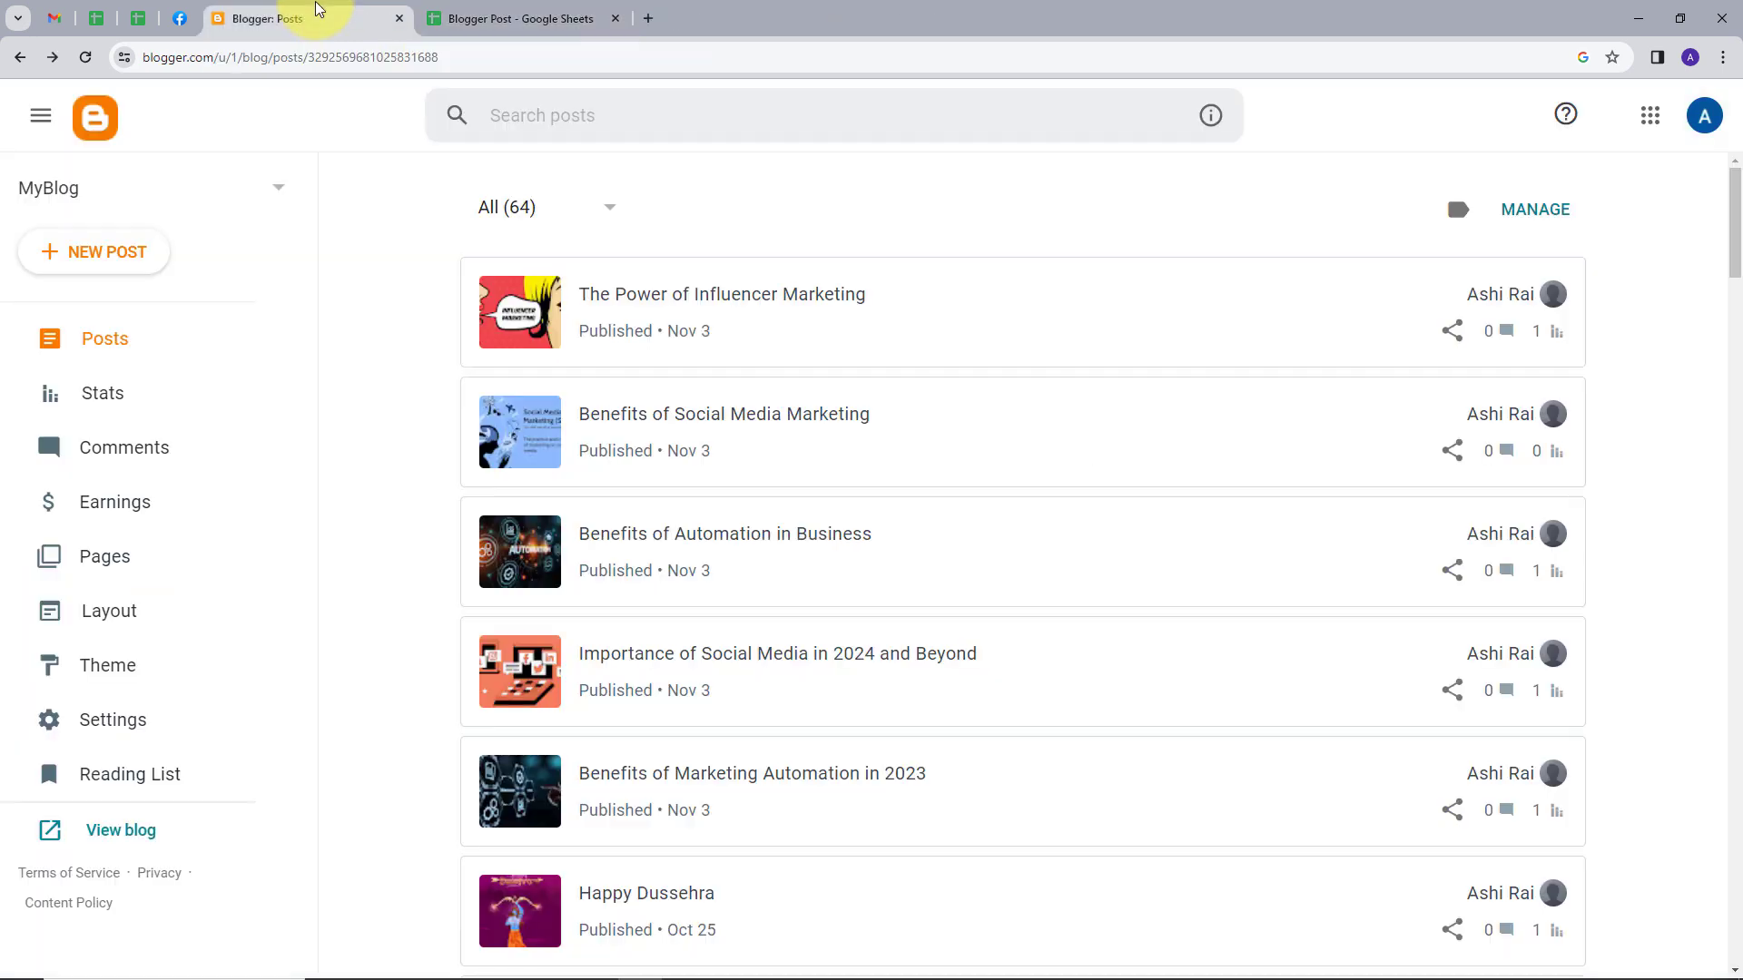
{"action": "left_click", "coordinate": [463, 12]}
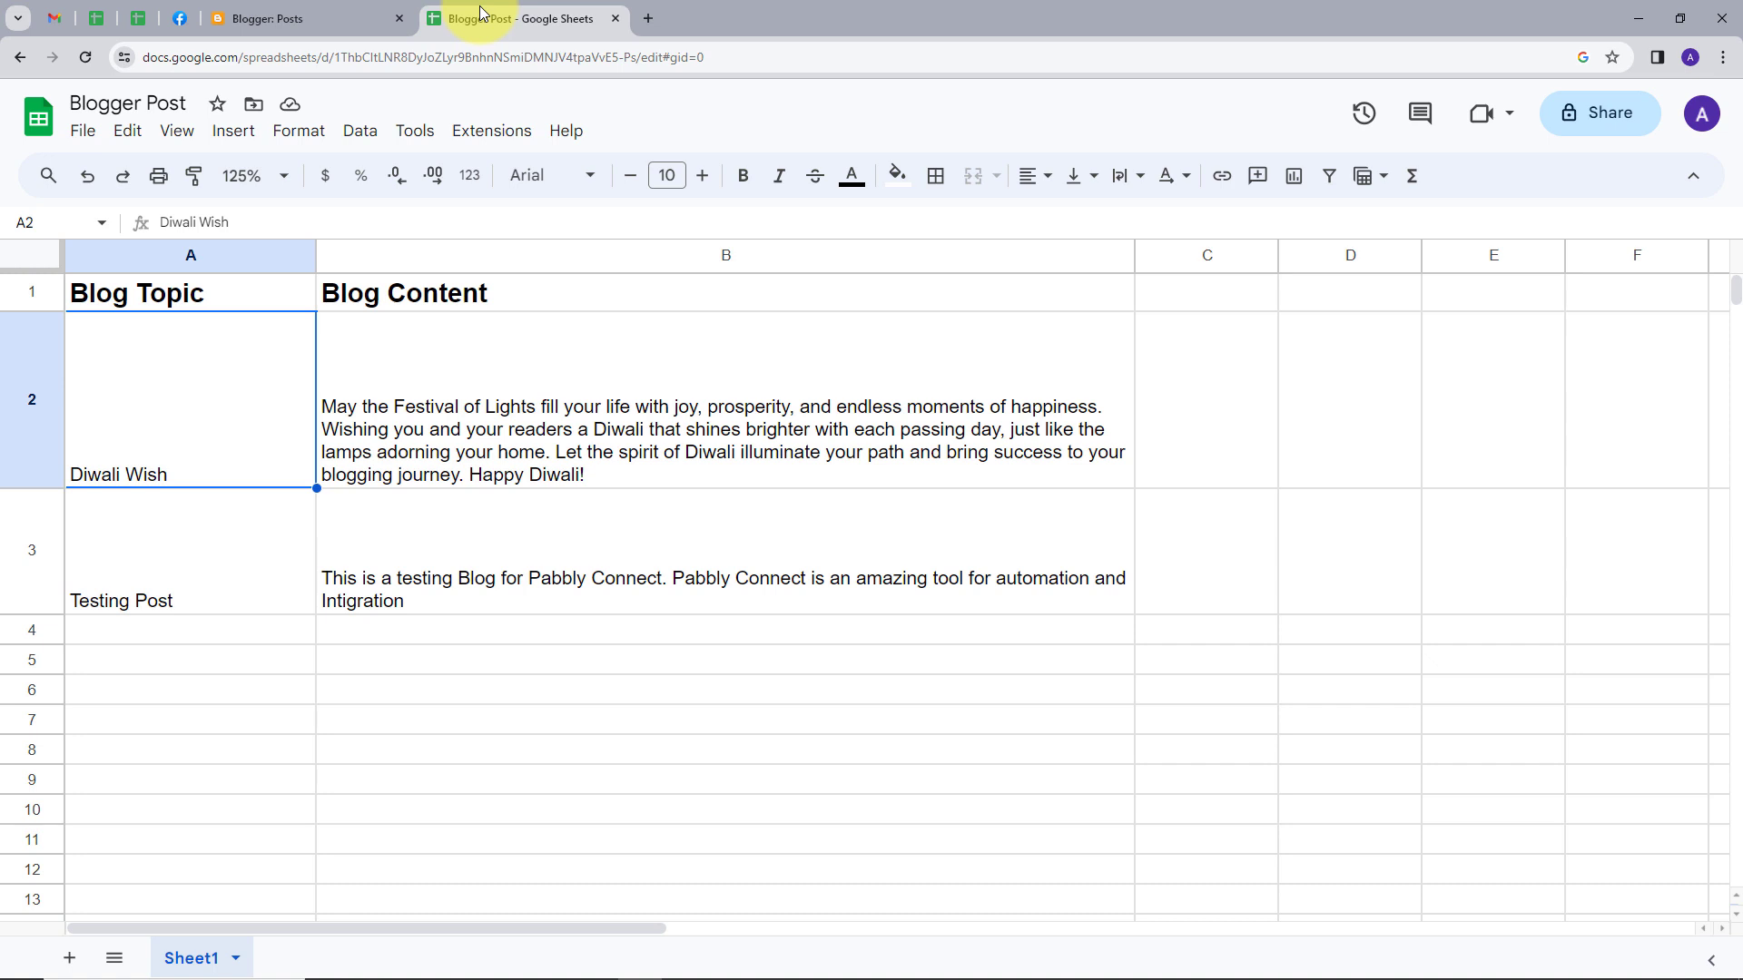
Open pabbly.com in a new browser tab and sign in to reach the Pabbly Connect dashboard
{"action": "left_click", "coordinate": [654, 19]}
{"action": "type", "text": "pab"}
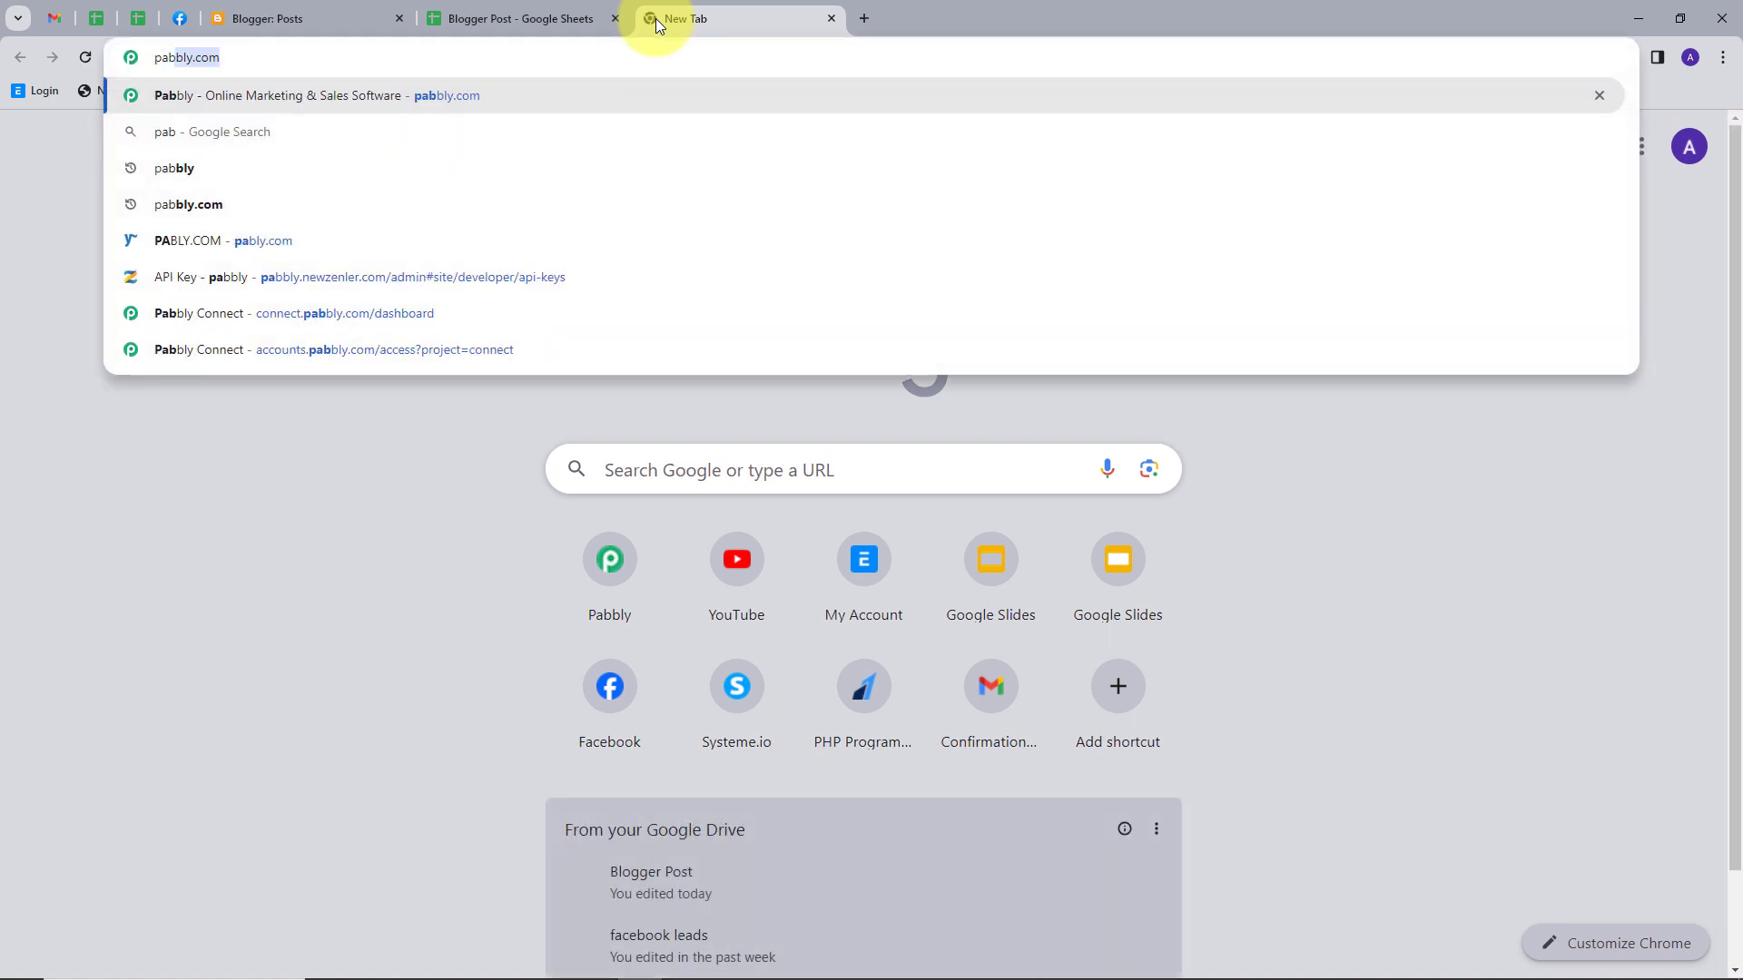
{"action": "type", "text": "bly.com"}
{"action": "key", "text": "Return"}
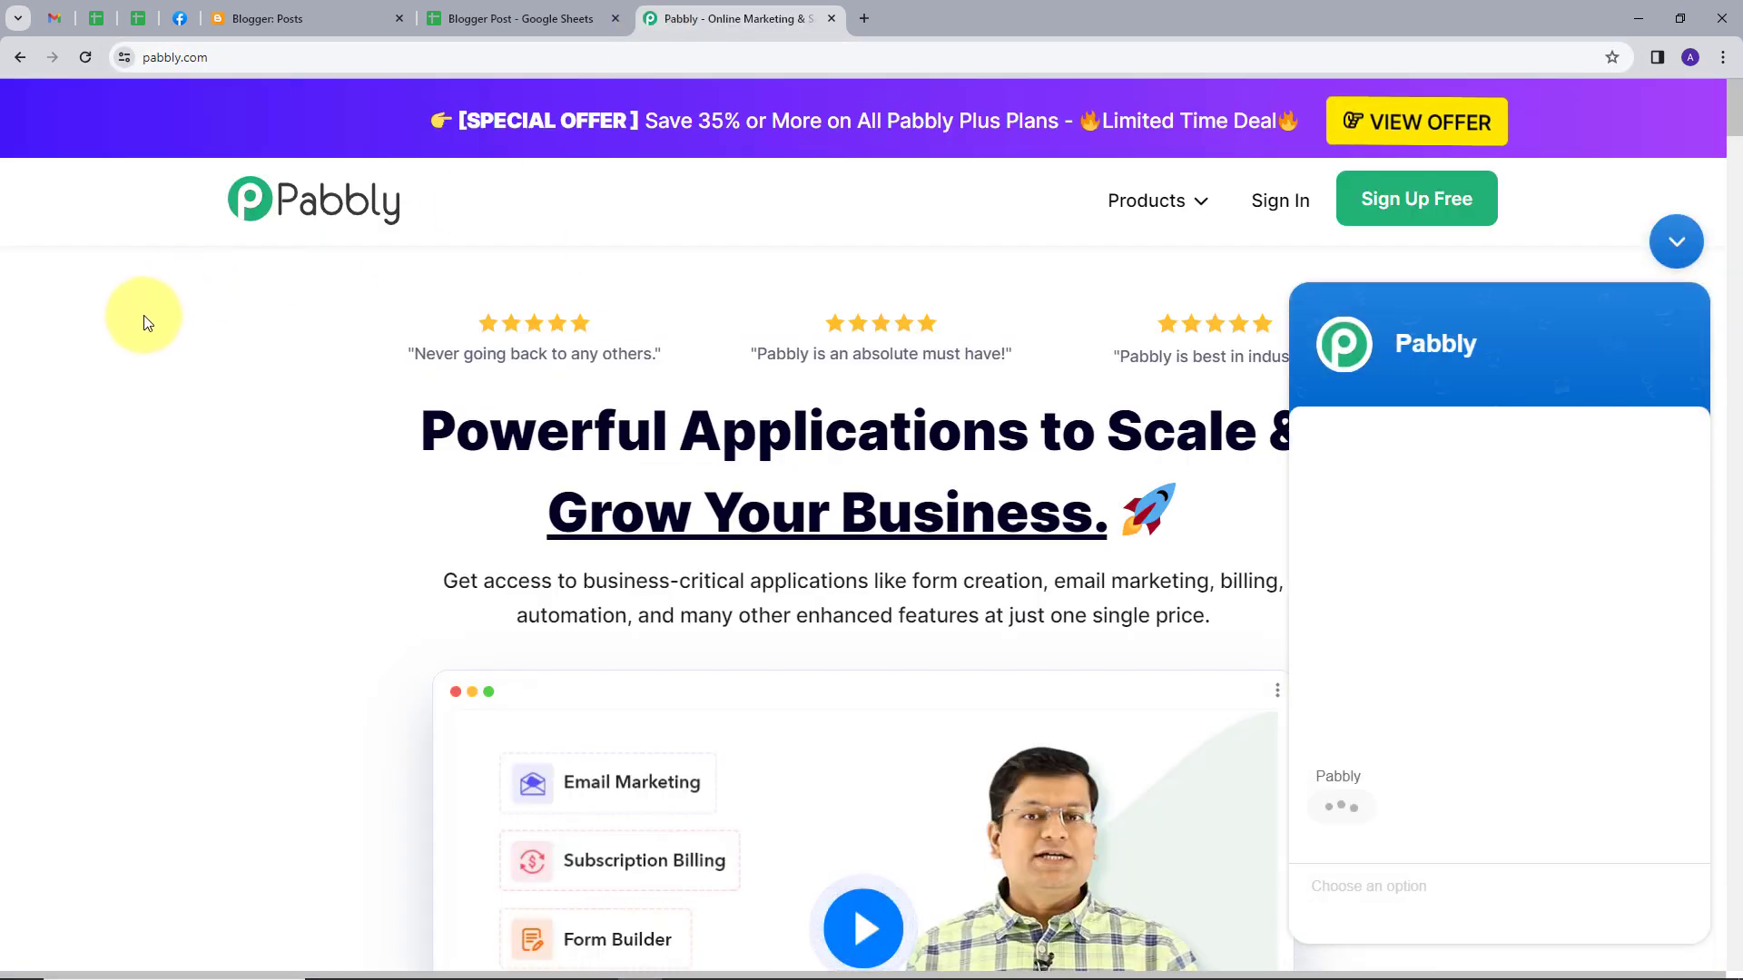
{"action": "left_click", "coordinate": [1677, 243]}
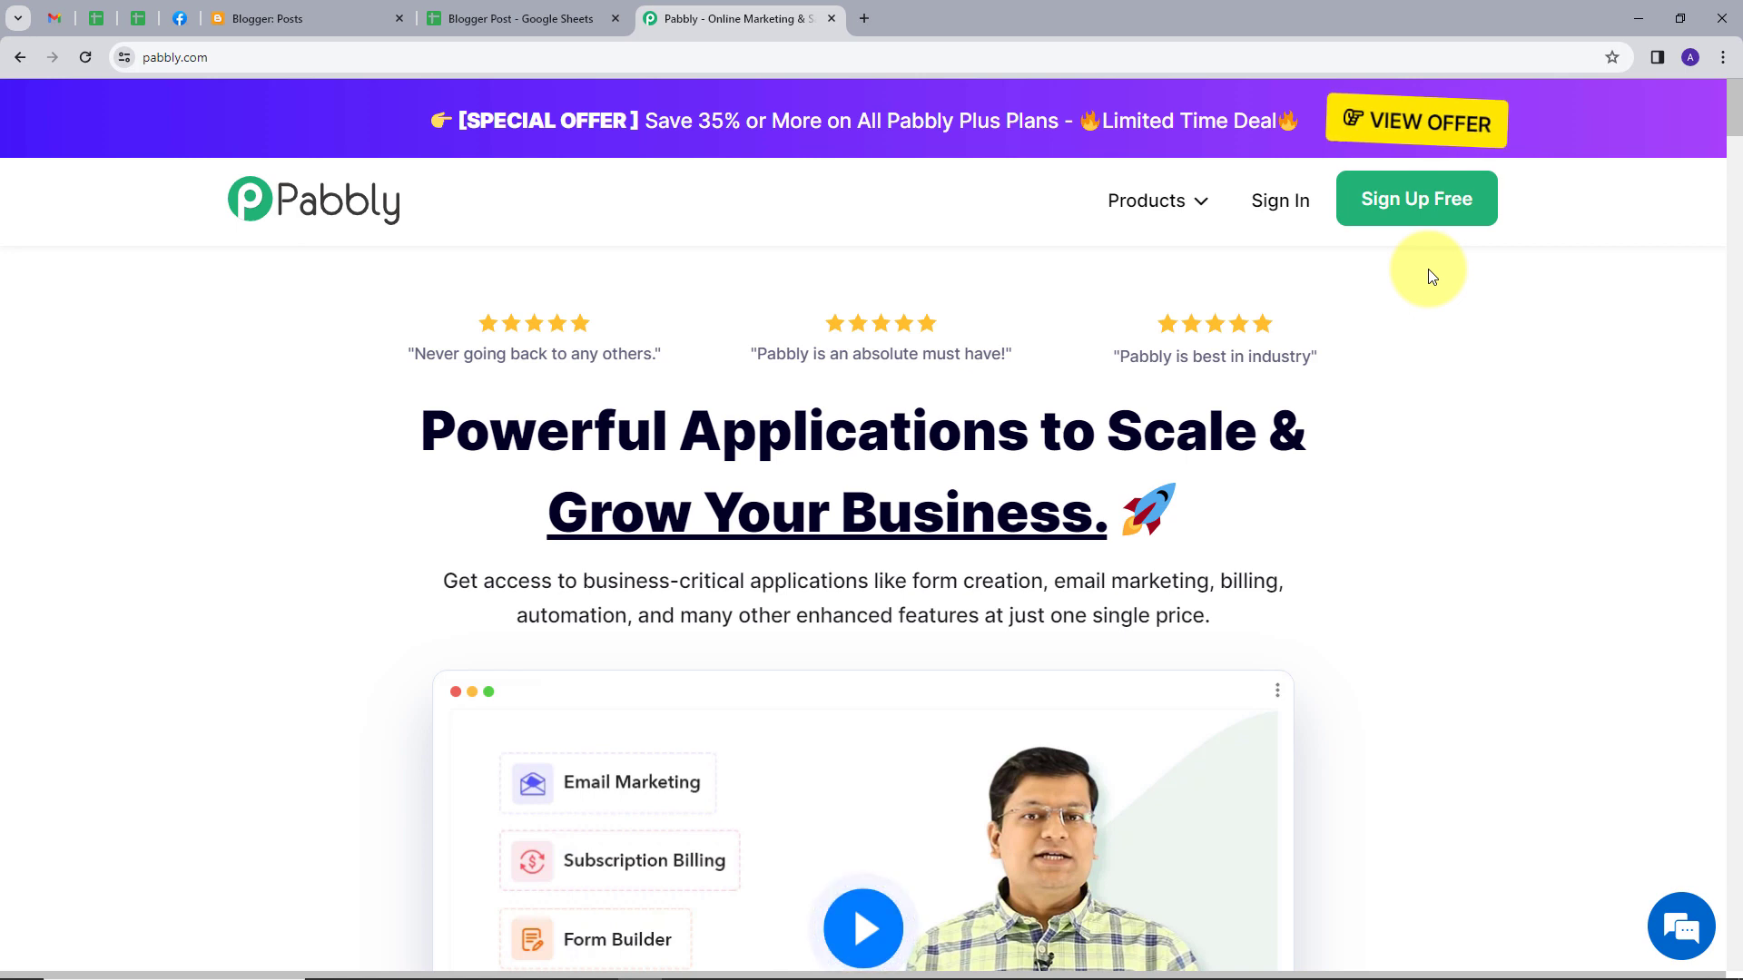
{"action": "left_click", "coordinate": [1278, 216]}
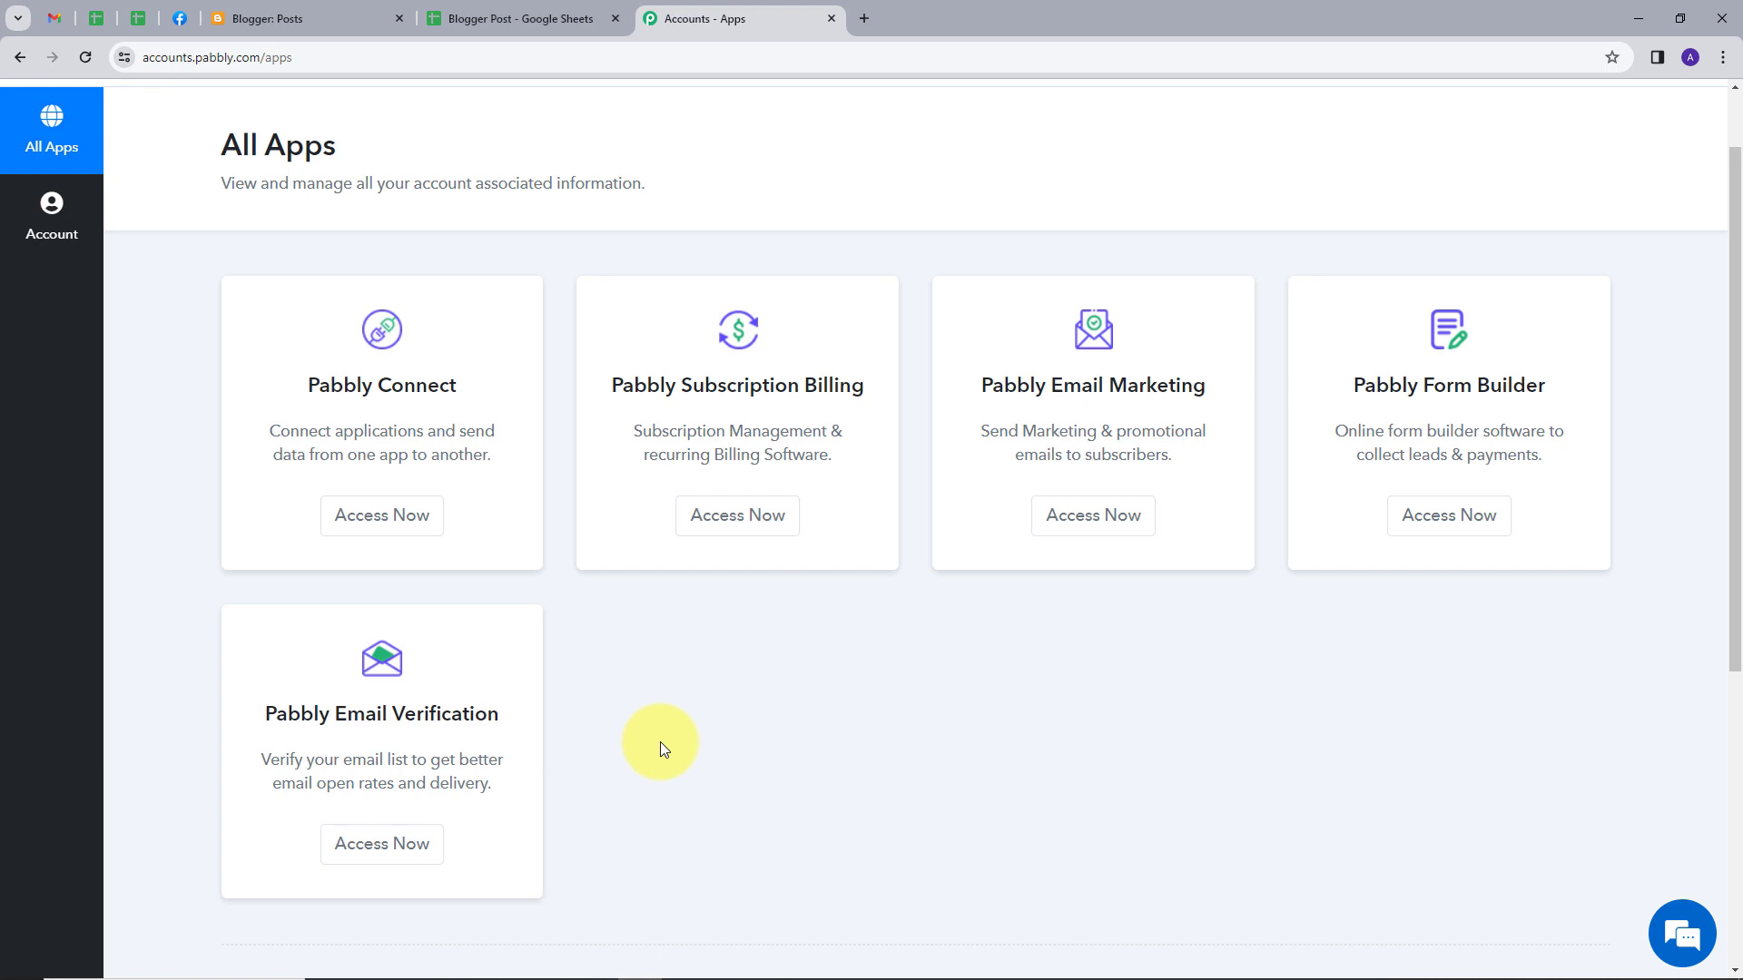
{"action": "left_click", "coordinate": [382, 520]}
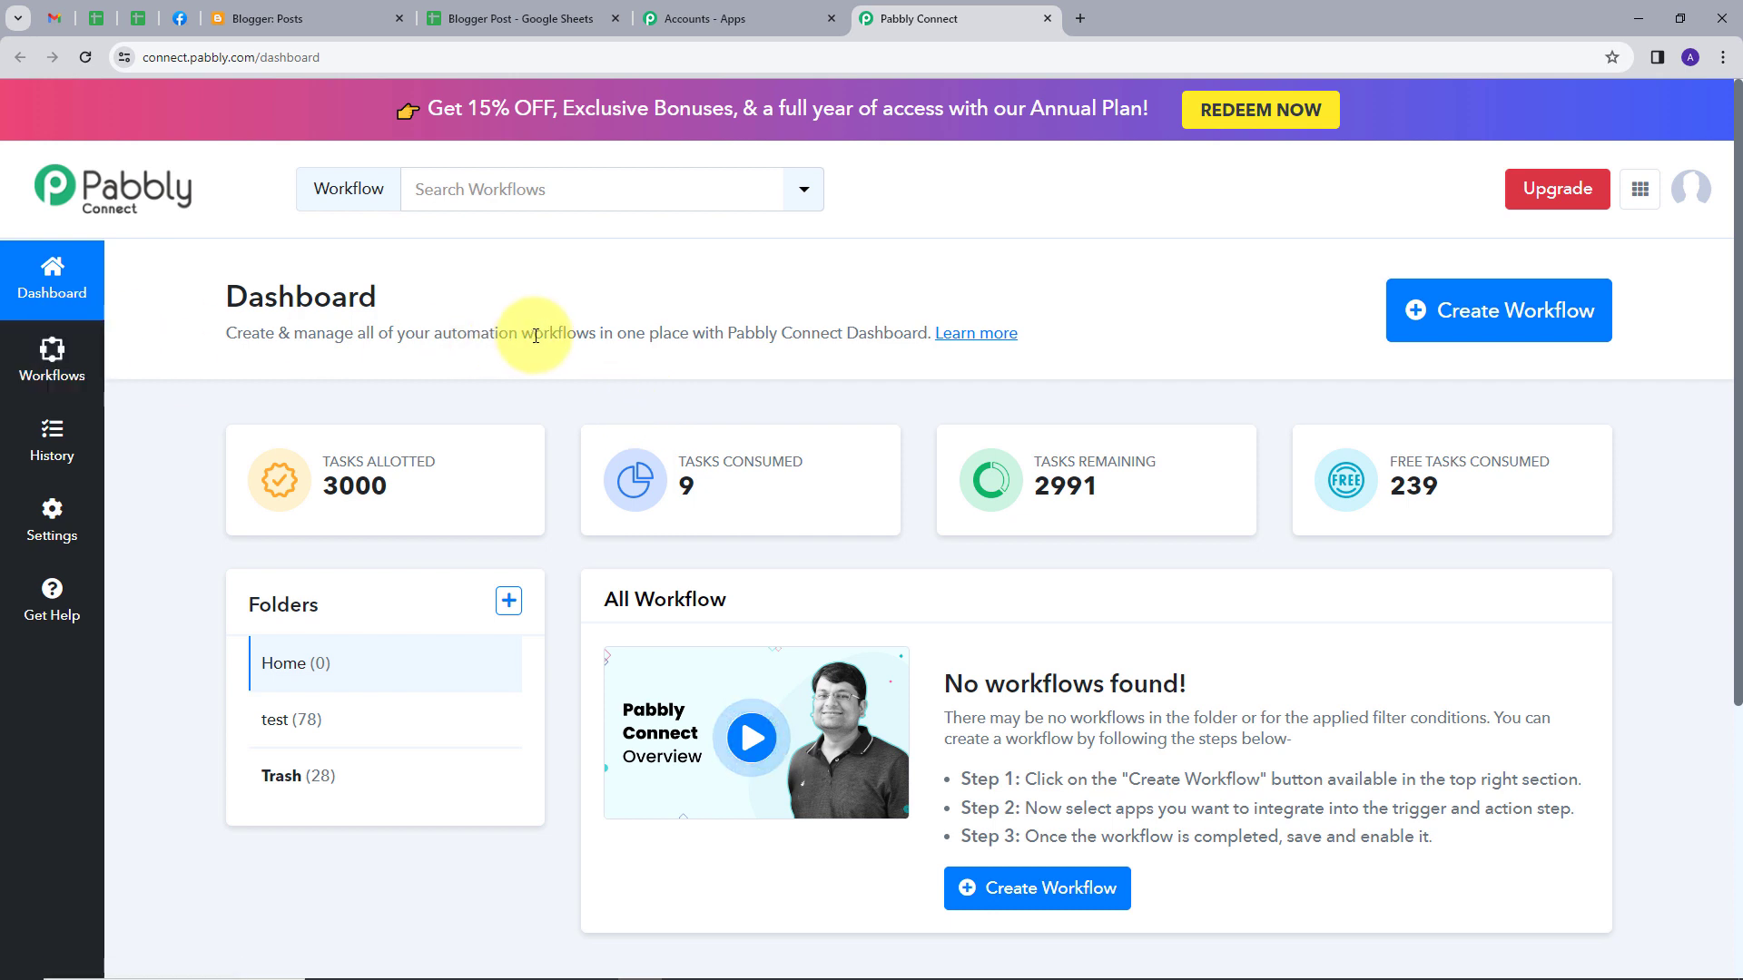
Create a workflow named "Create Blogger Post from Google Sheets" in the Home folder
{"action": "scroll", "coordinate": [599, 372], "scroll_direction": "down", "scroll_amount": 1}
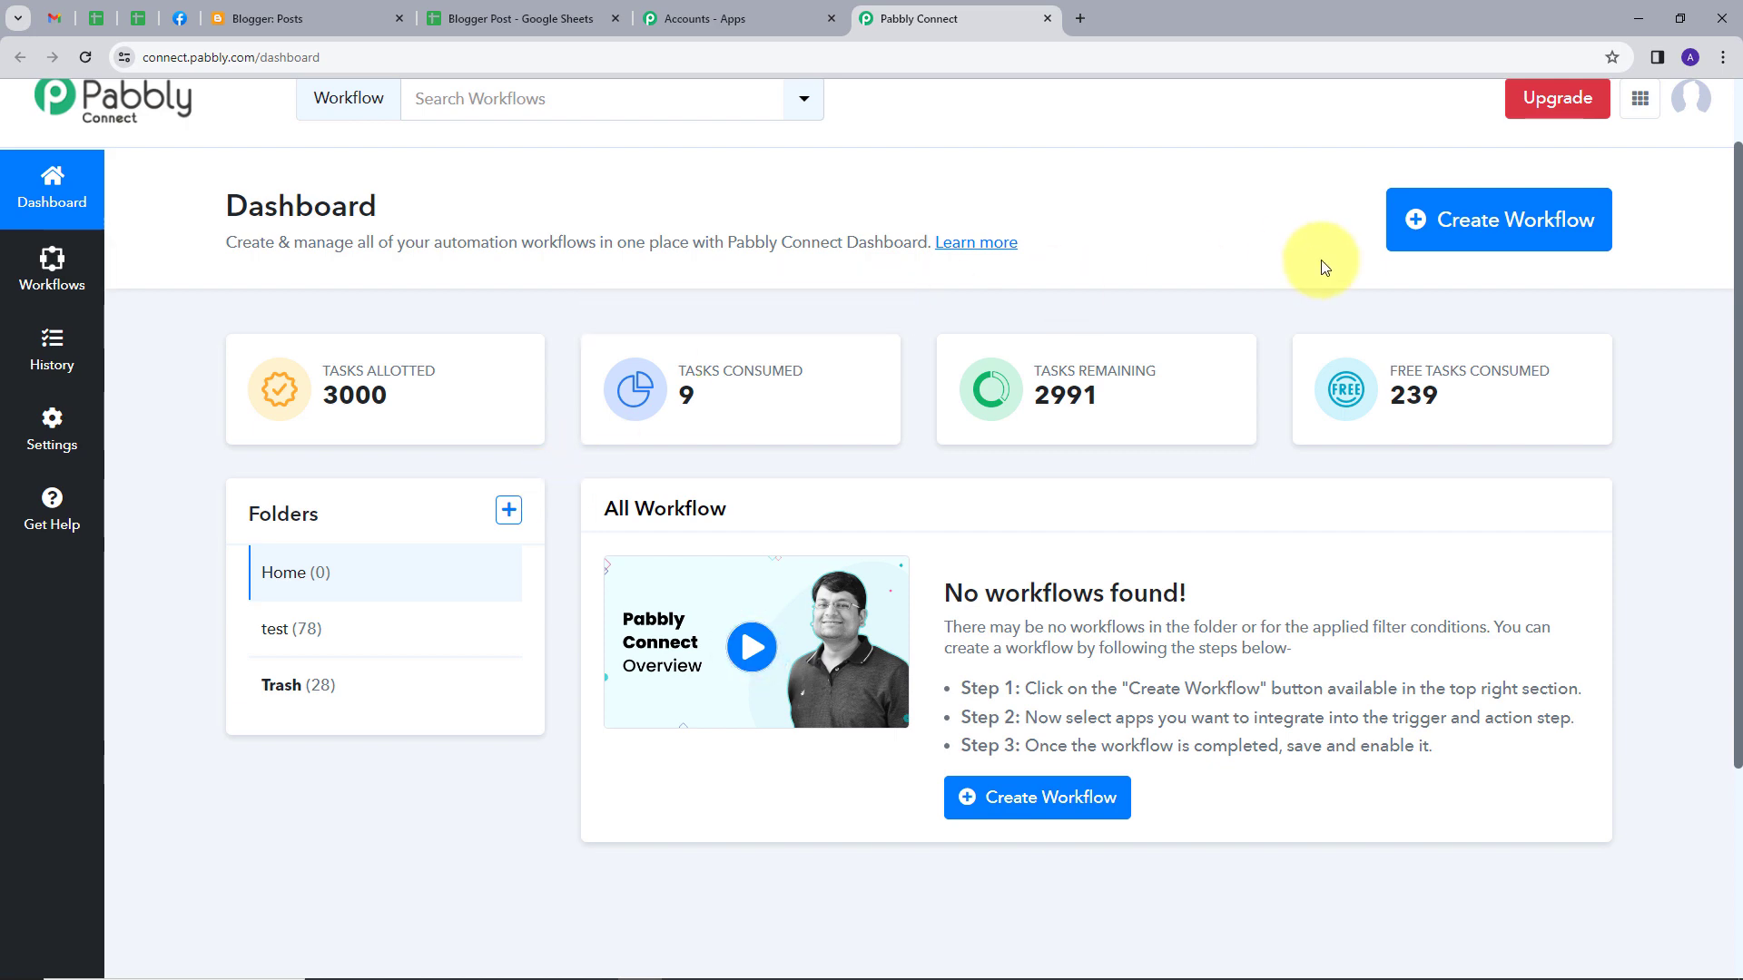
{"action": "left_click", "coordinate": [1493, 241]}
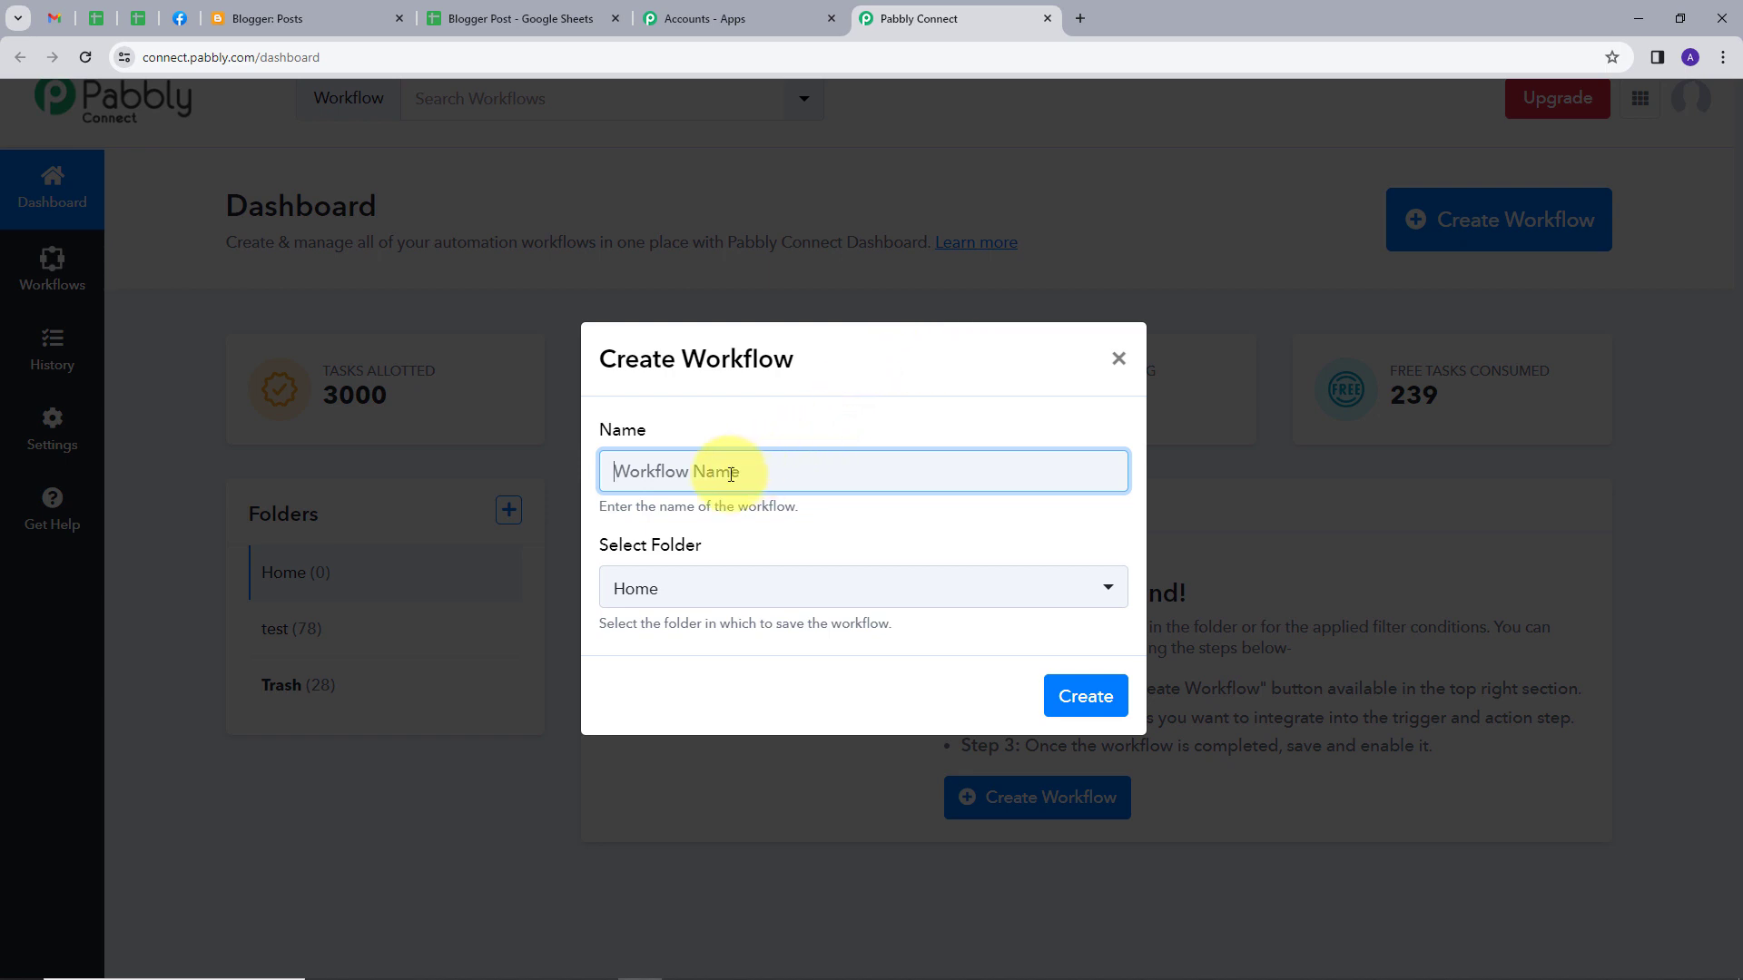
{"action": "type", "text": "Create Blogger Post from Google Sheets"}
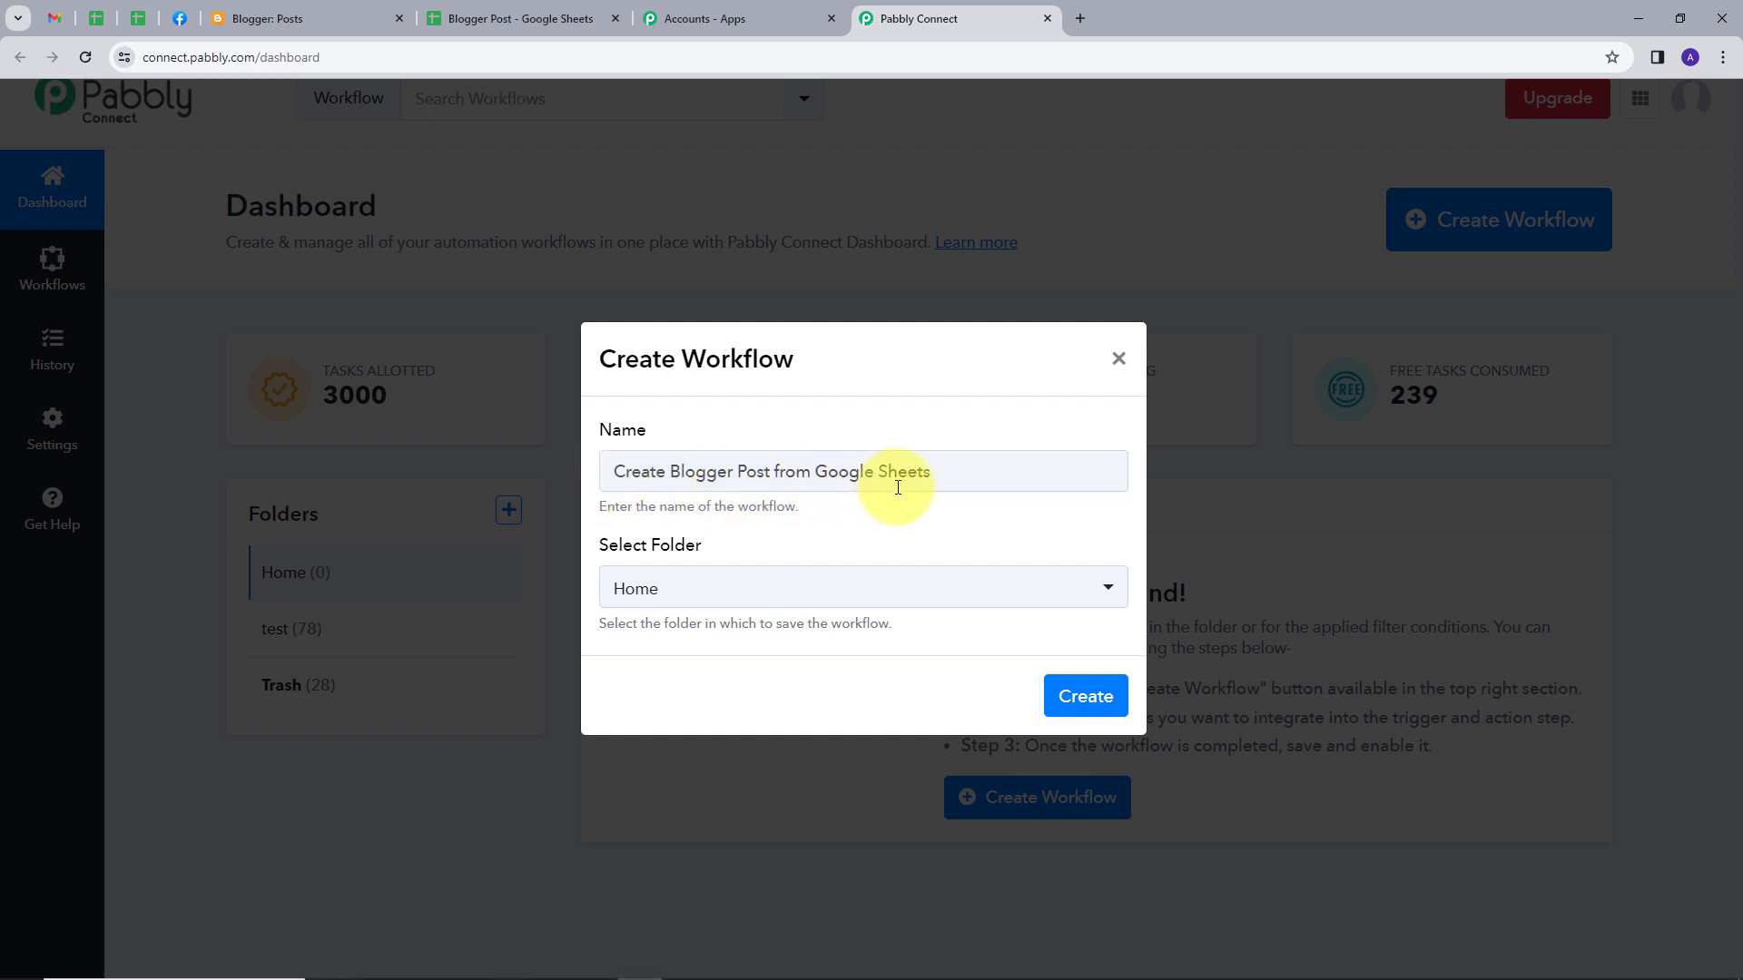
{"action": "left_click", "coordinate": [767, 599]}
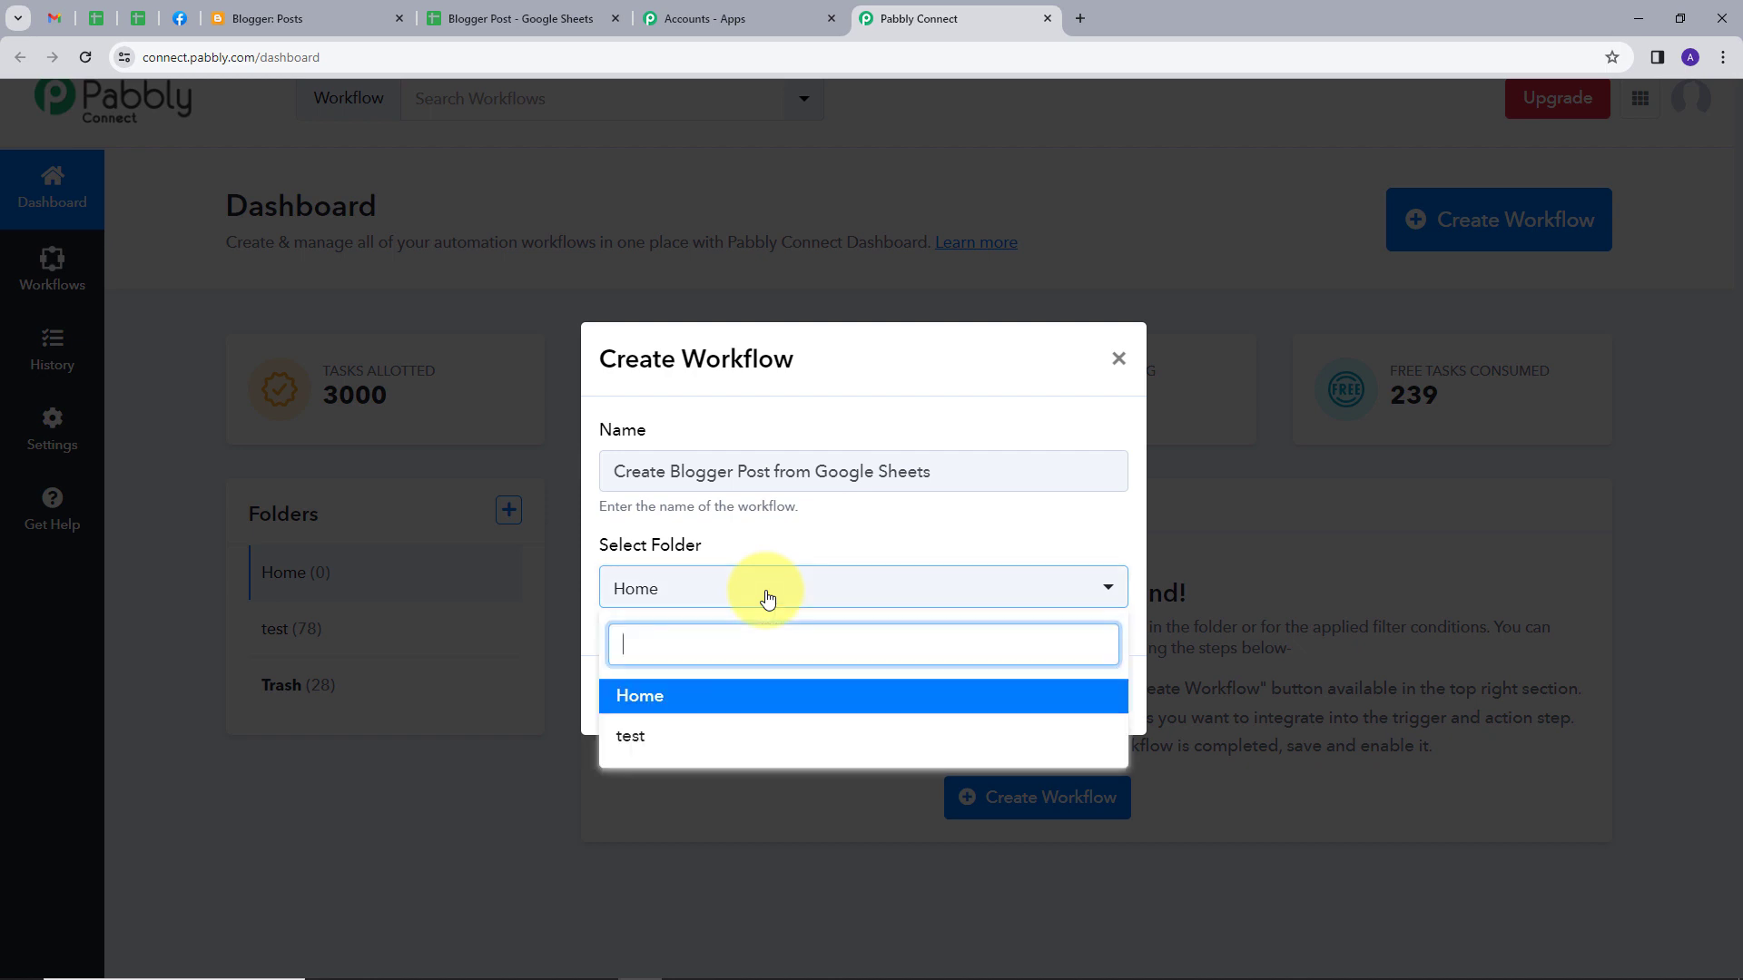
{"action": "left_click", "coordinate": [644, 699]}
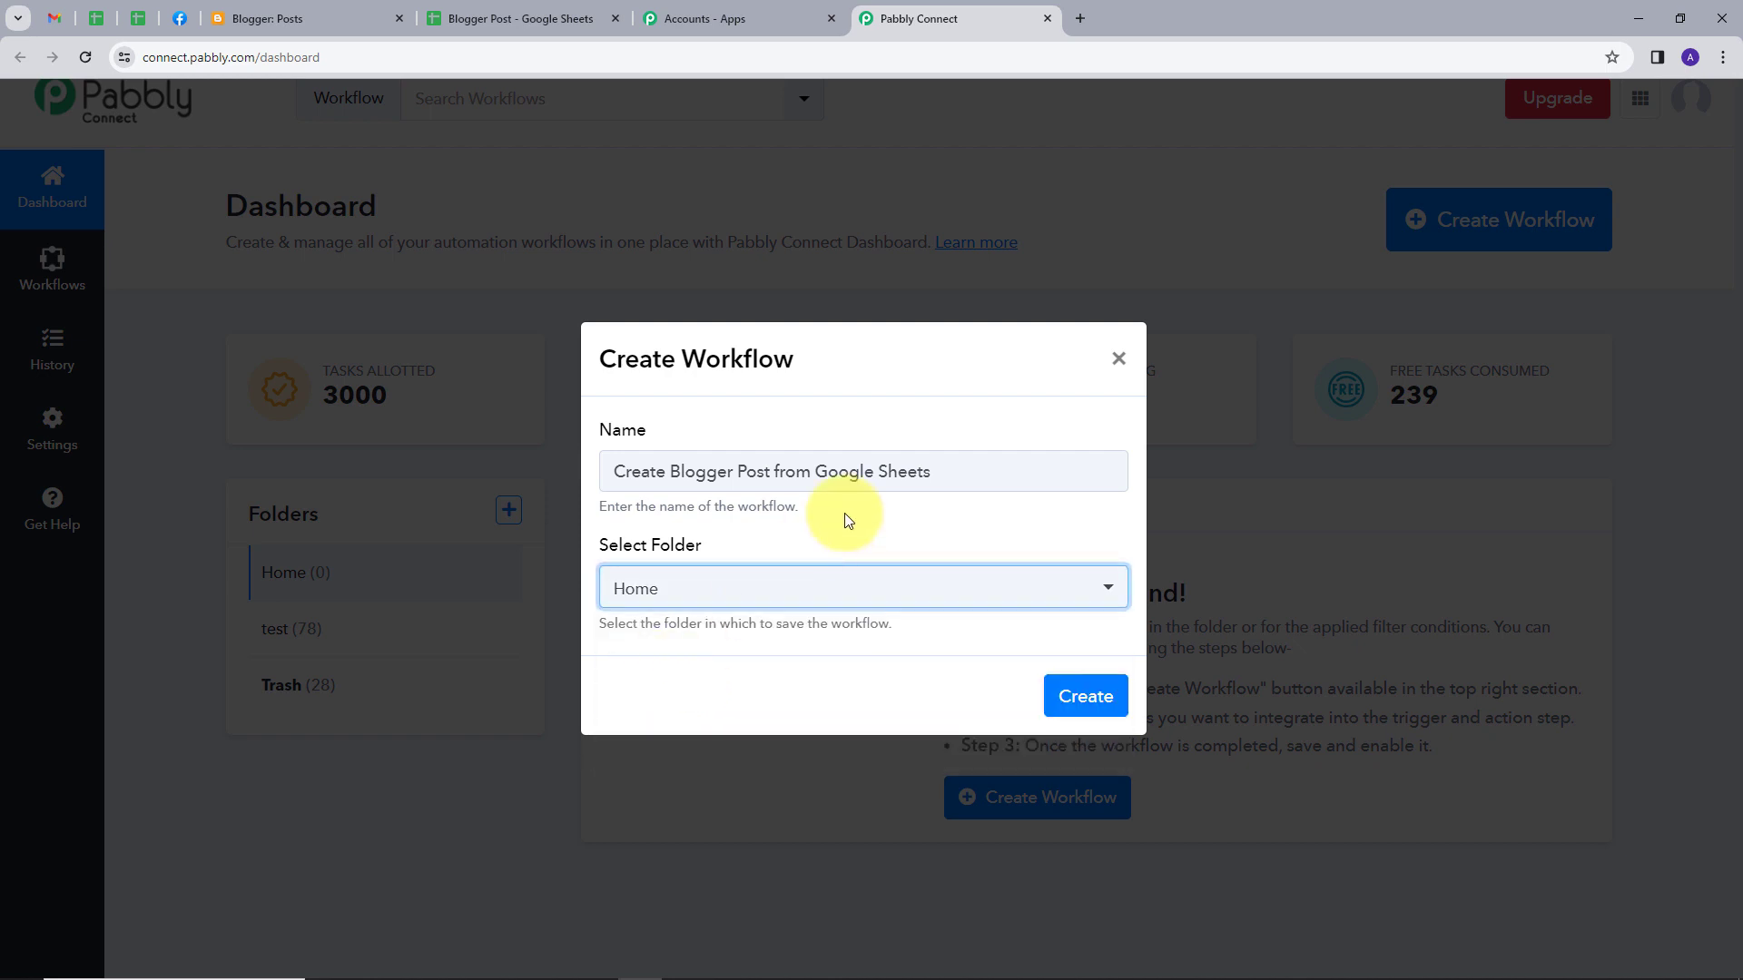
{"action": "left_click", "coordinate": [1085, 699]}
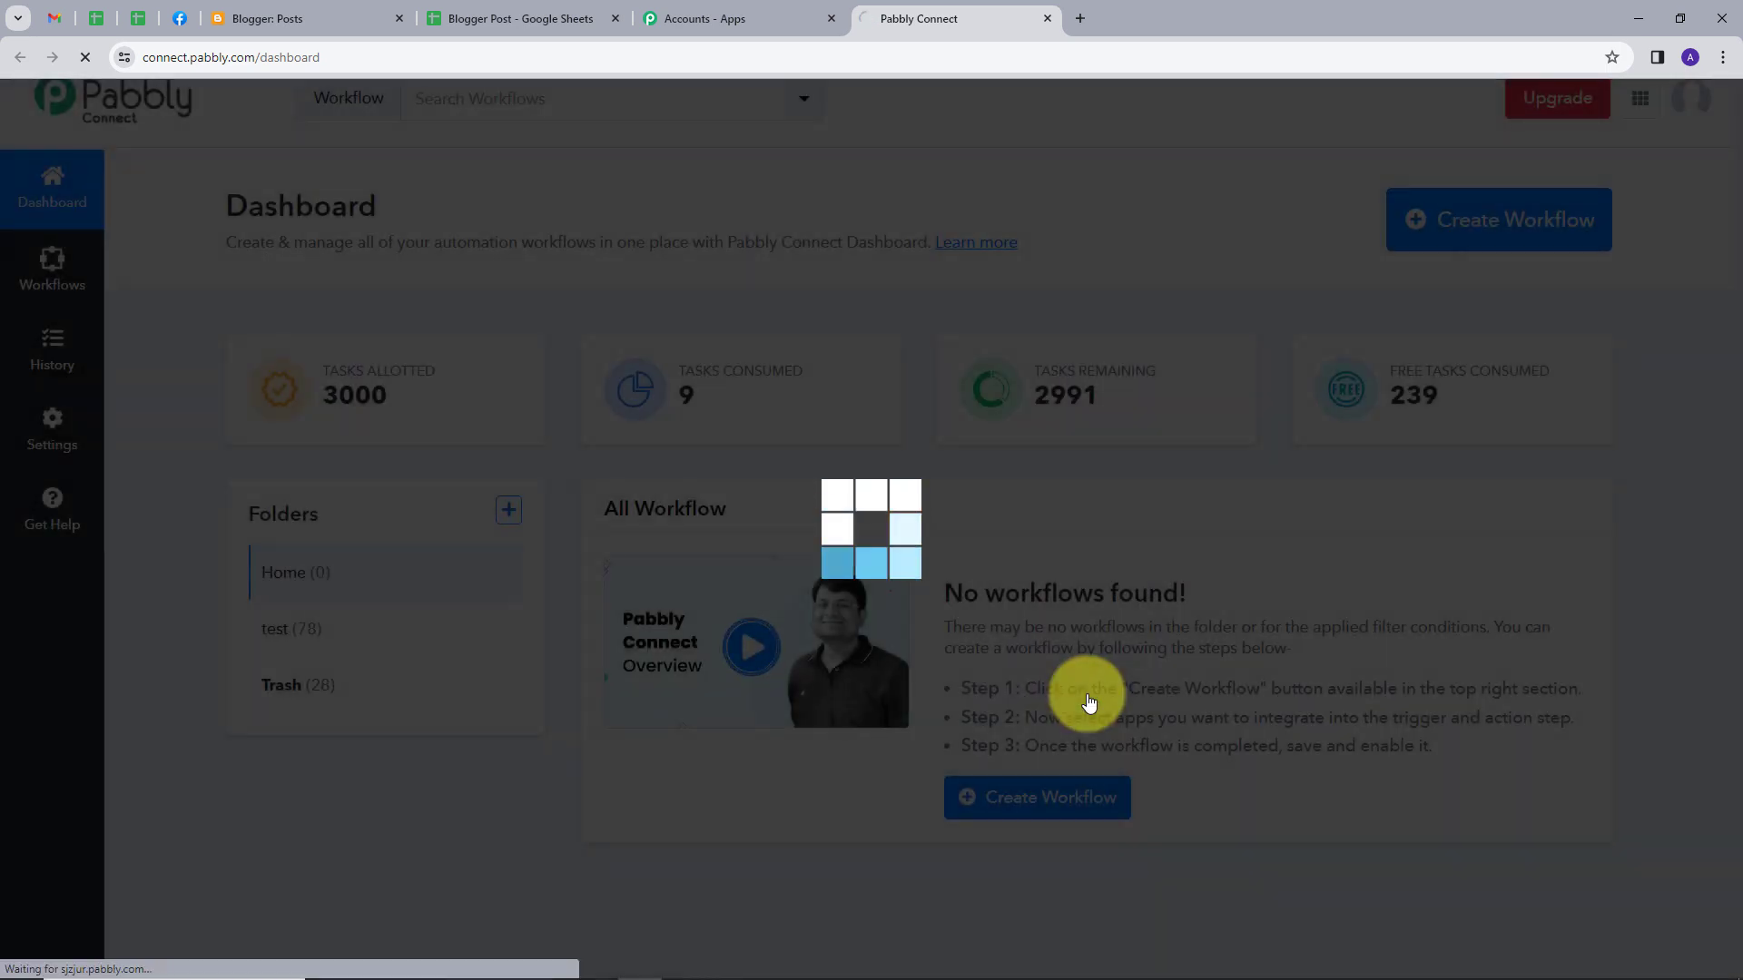
Set the workflow's trigger to Google Sheets with the event New or Updated Spreadsheet Row
{"action": "scroll", "coordinate": [791, 488], "scroll_direction": "down", "scroll_amount": 2}
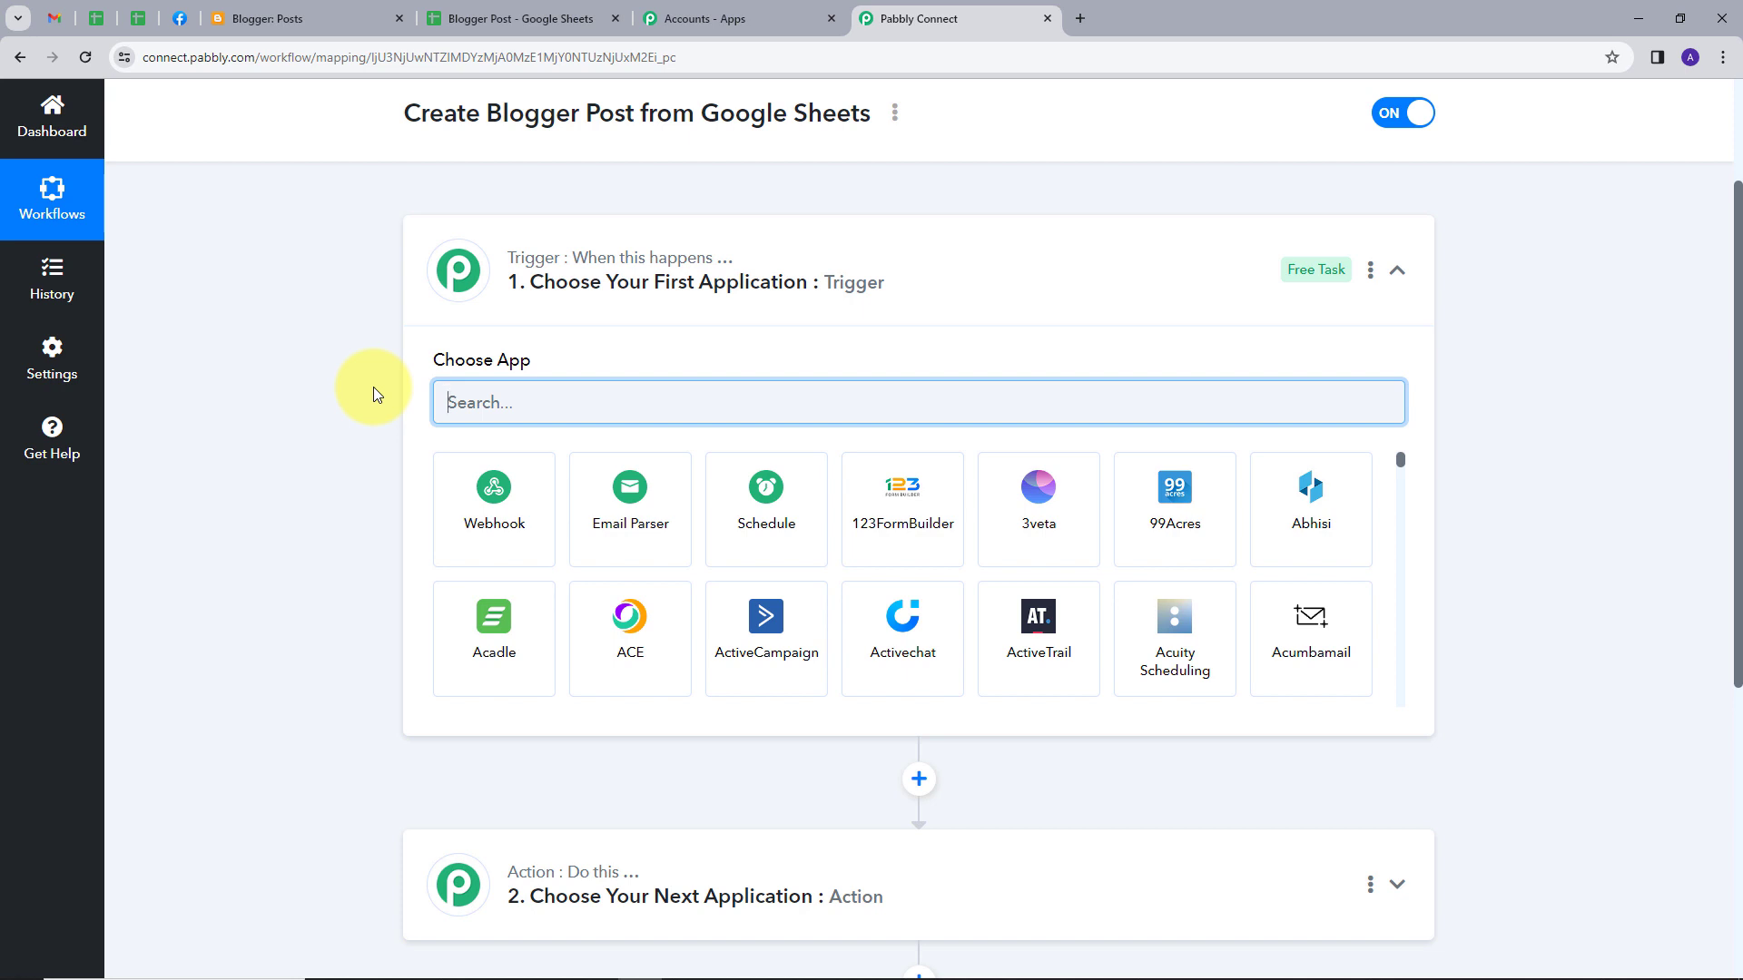
{"action": "type", "text": "goo"}
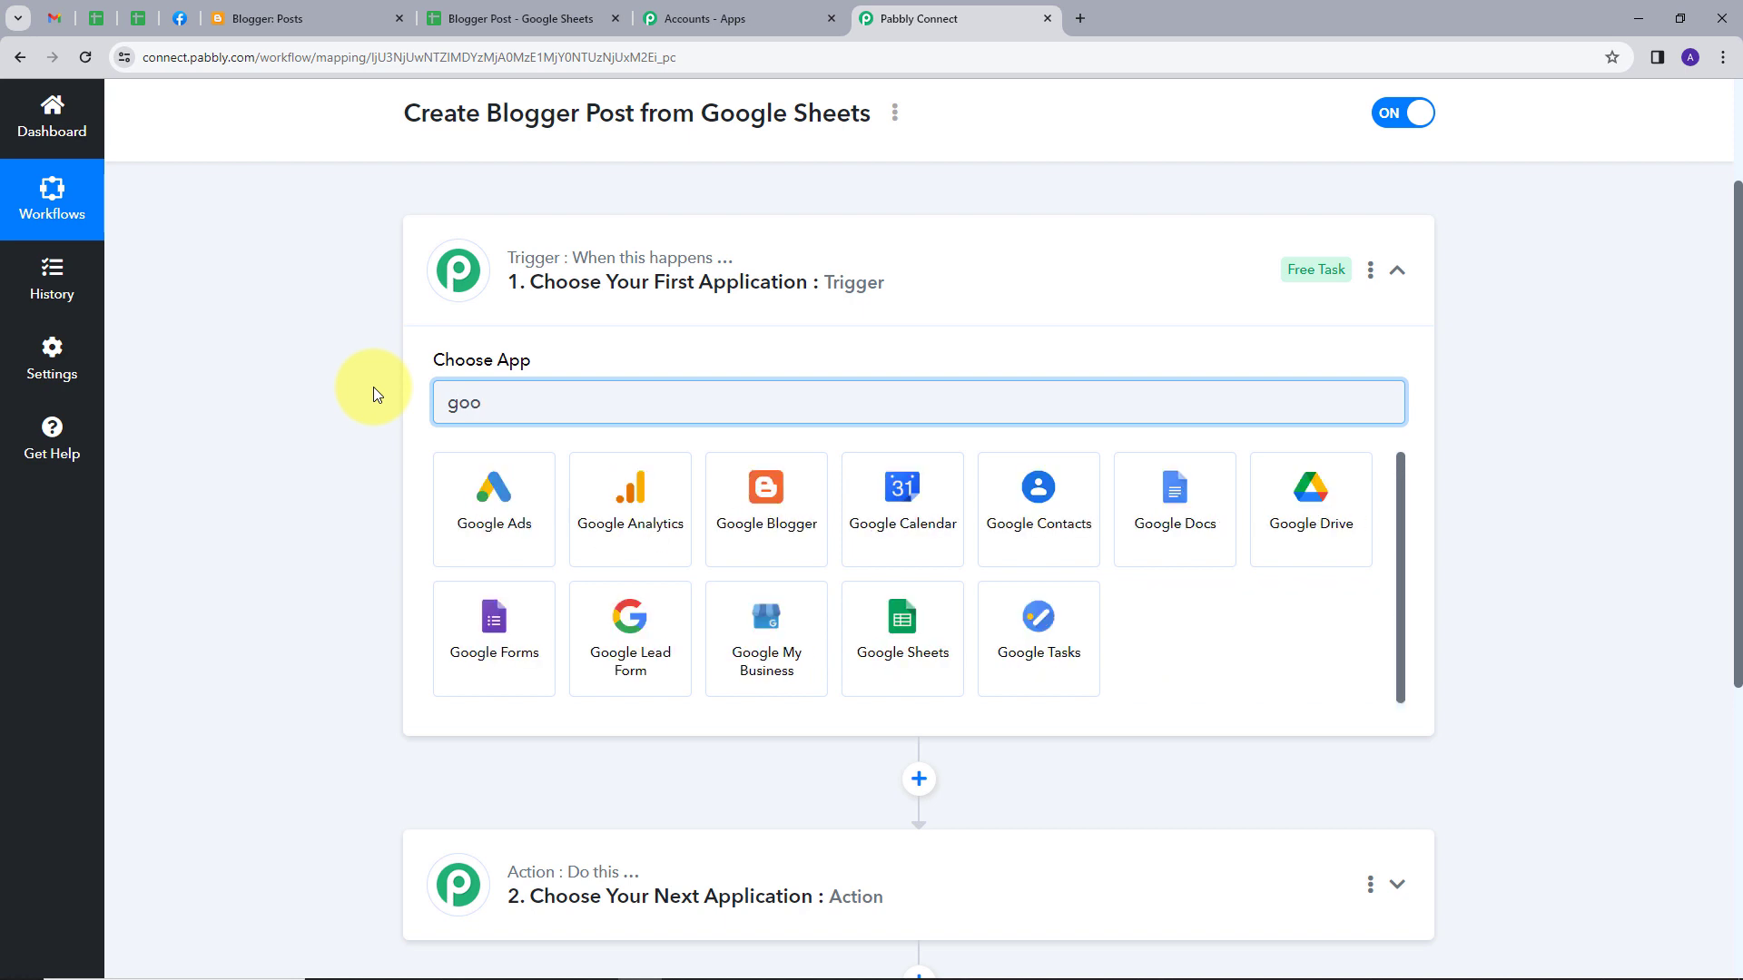
{"action": "left_click", "coordinate": [908, 625]}
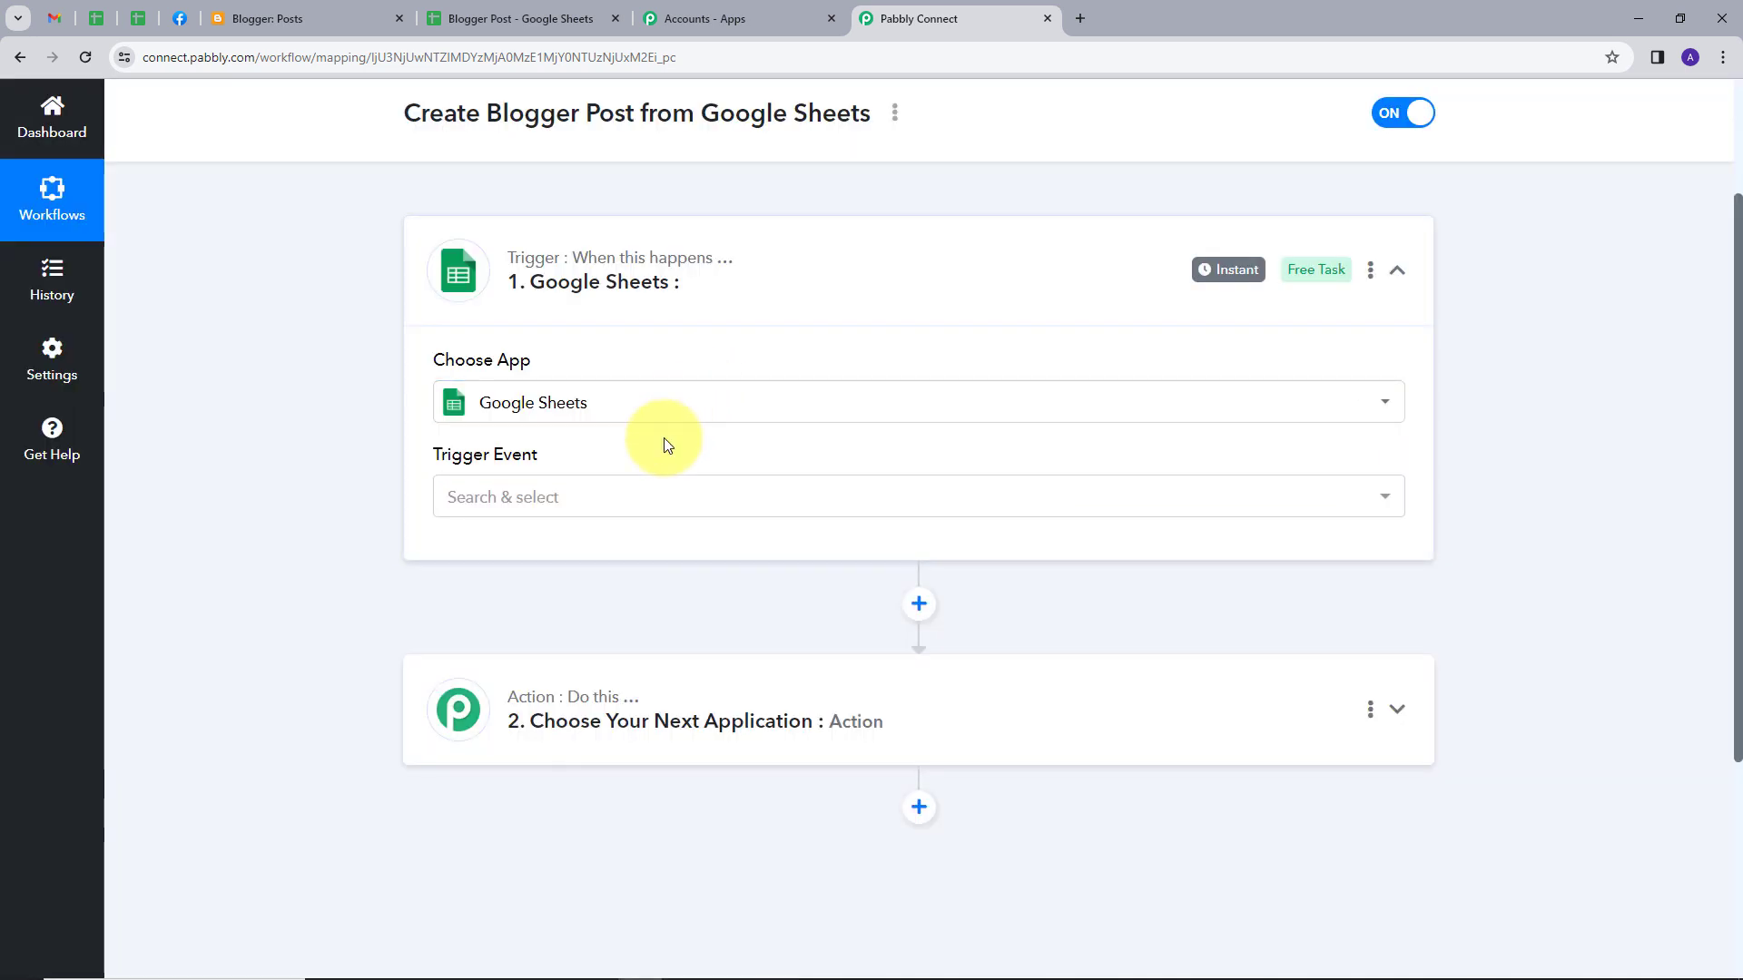
{"action": "left_click", "coordinate": [1163, 500]}
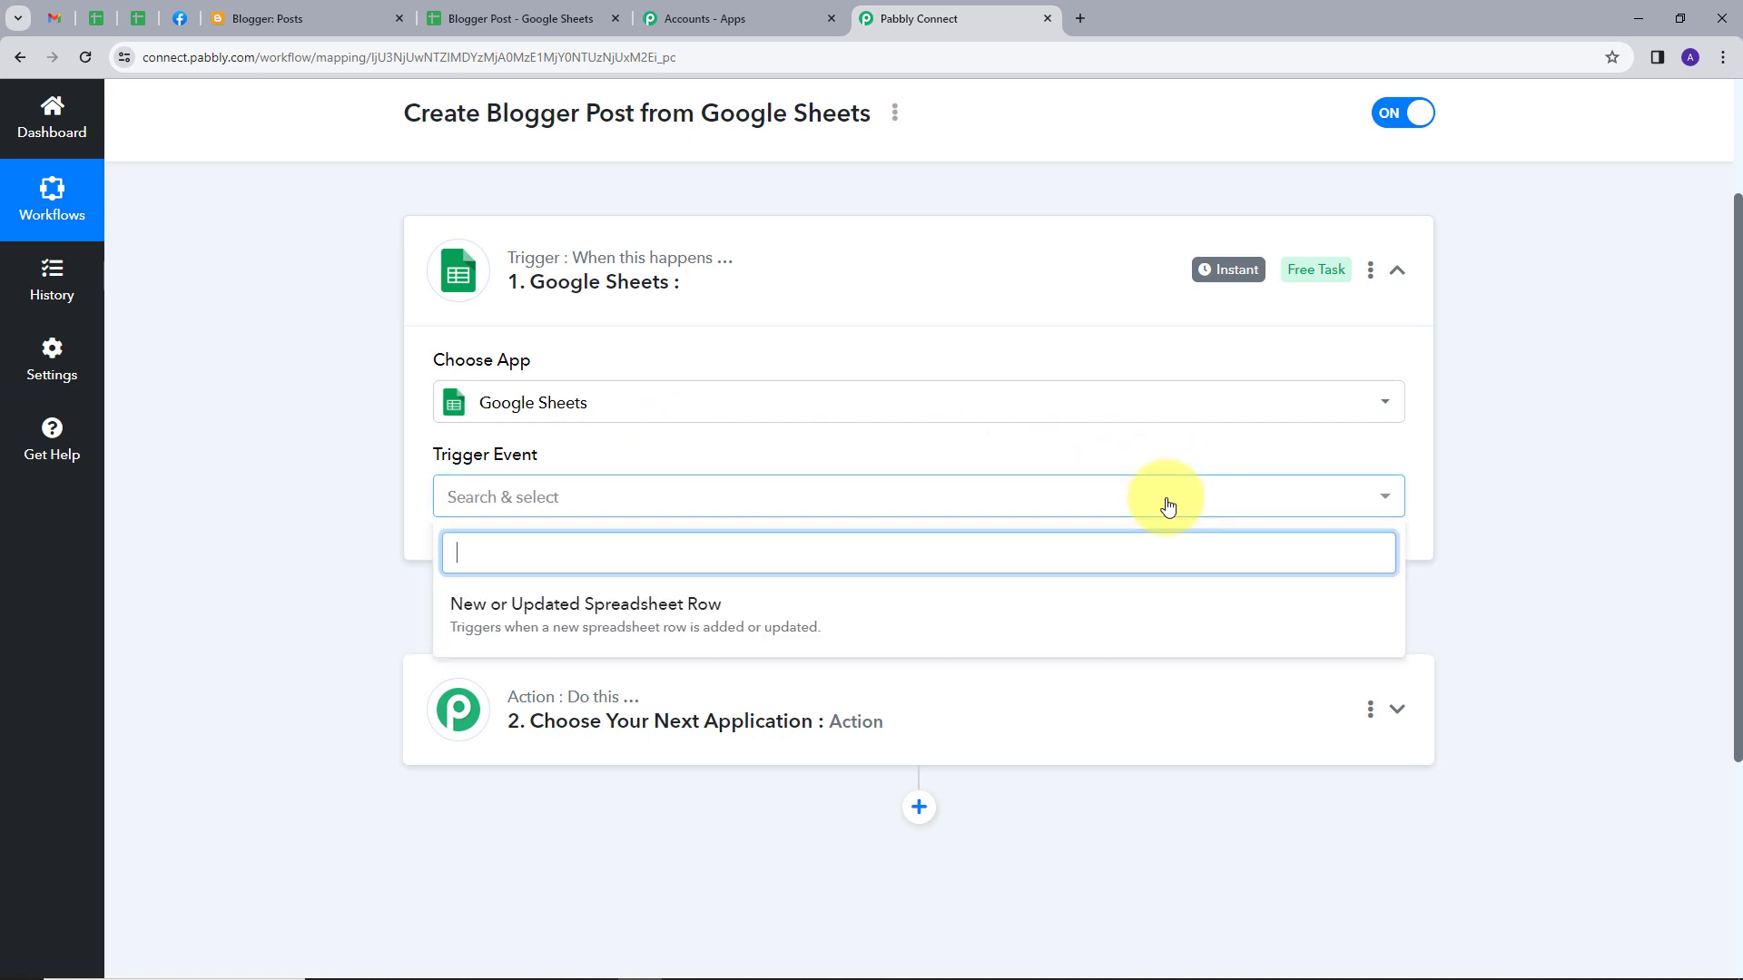
{"action": "left_click", "coordinate": [718, 624]}
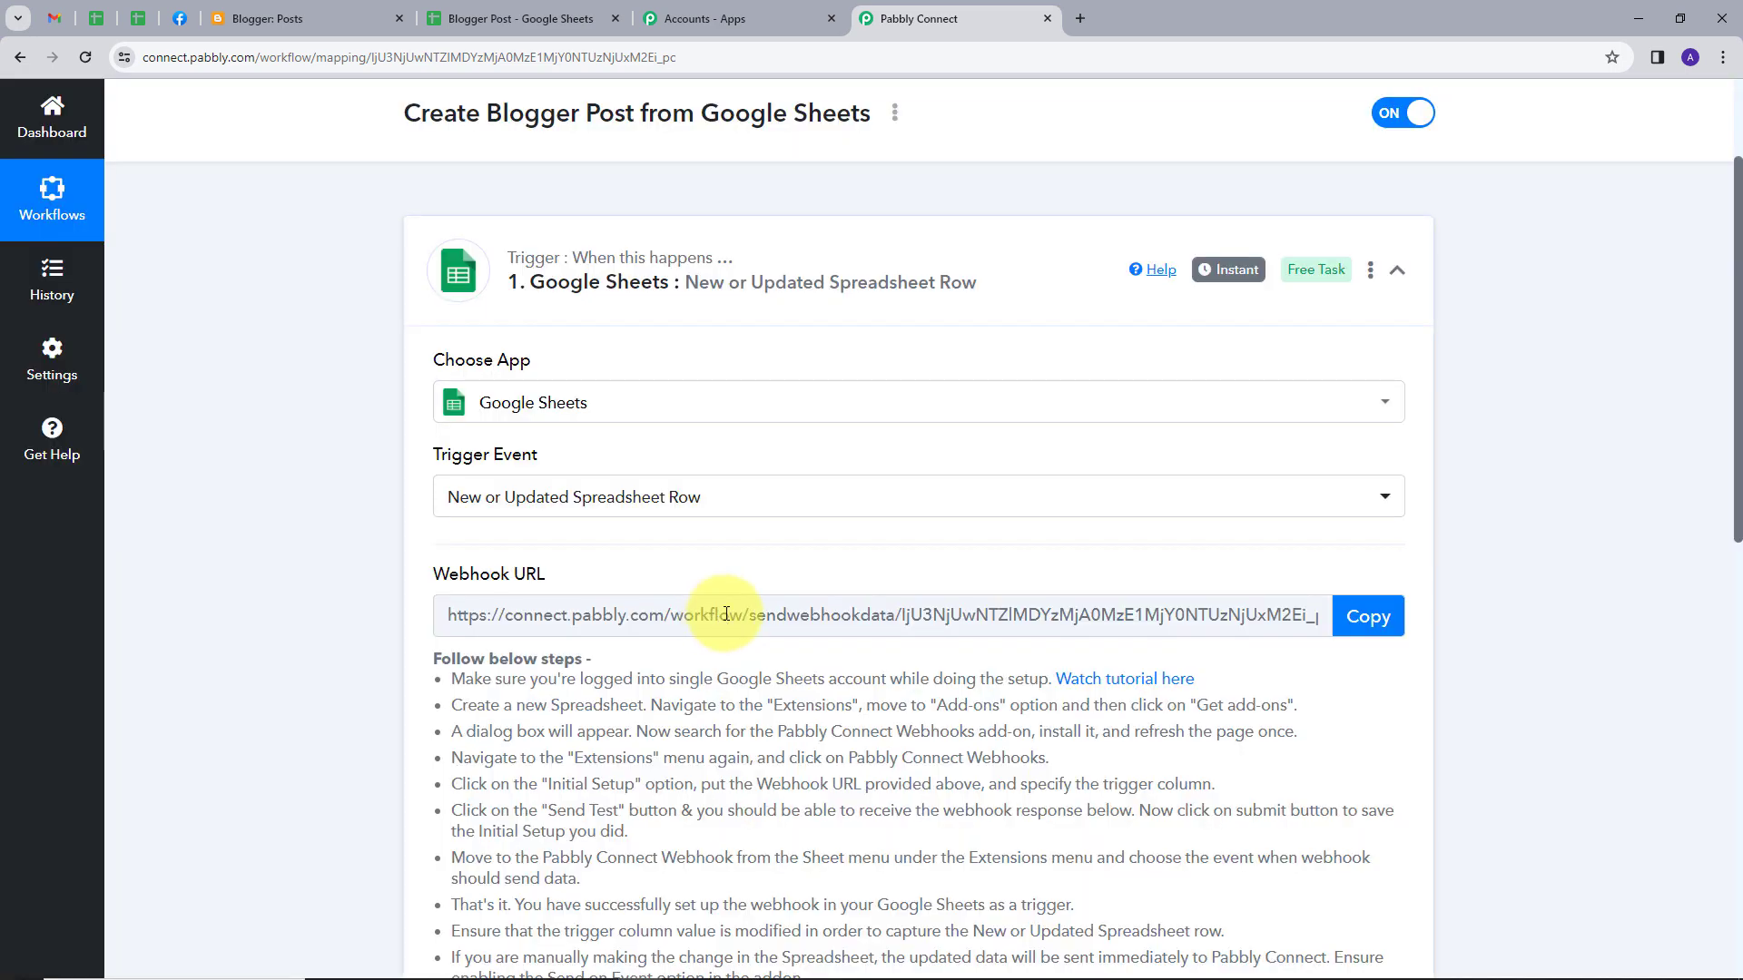
Review the trigger's webhook setup instructions and copy its webhook URL
{"action": "scroll", "coordinate": [726, 614], "scroll_direction": "down", "scroll_amount": 1}
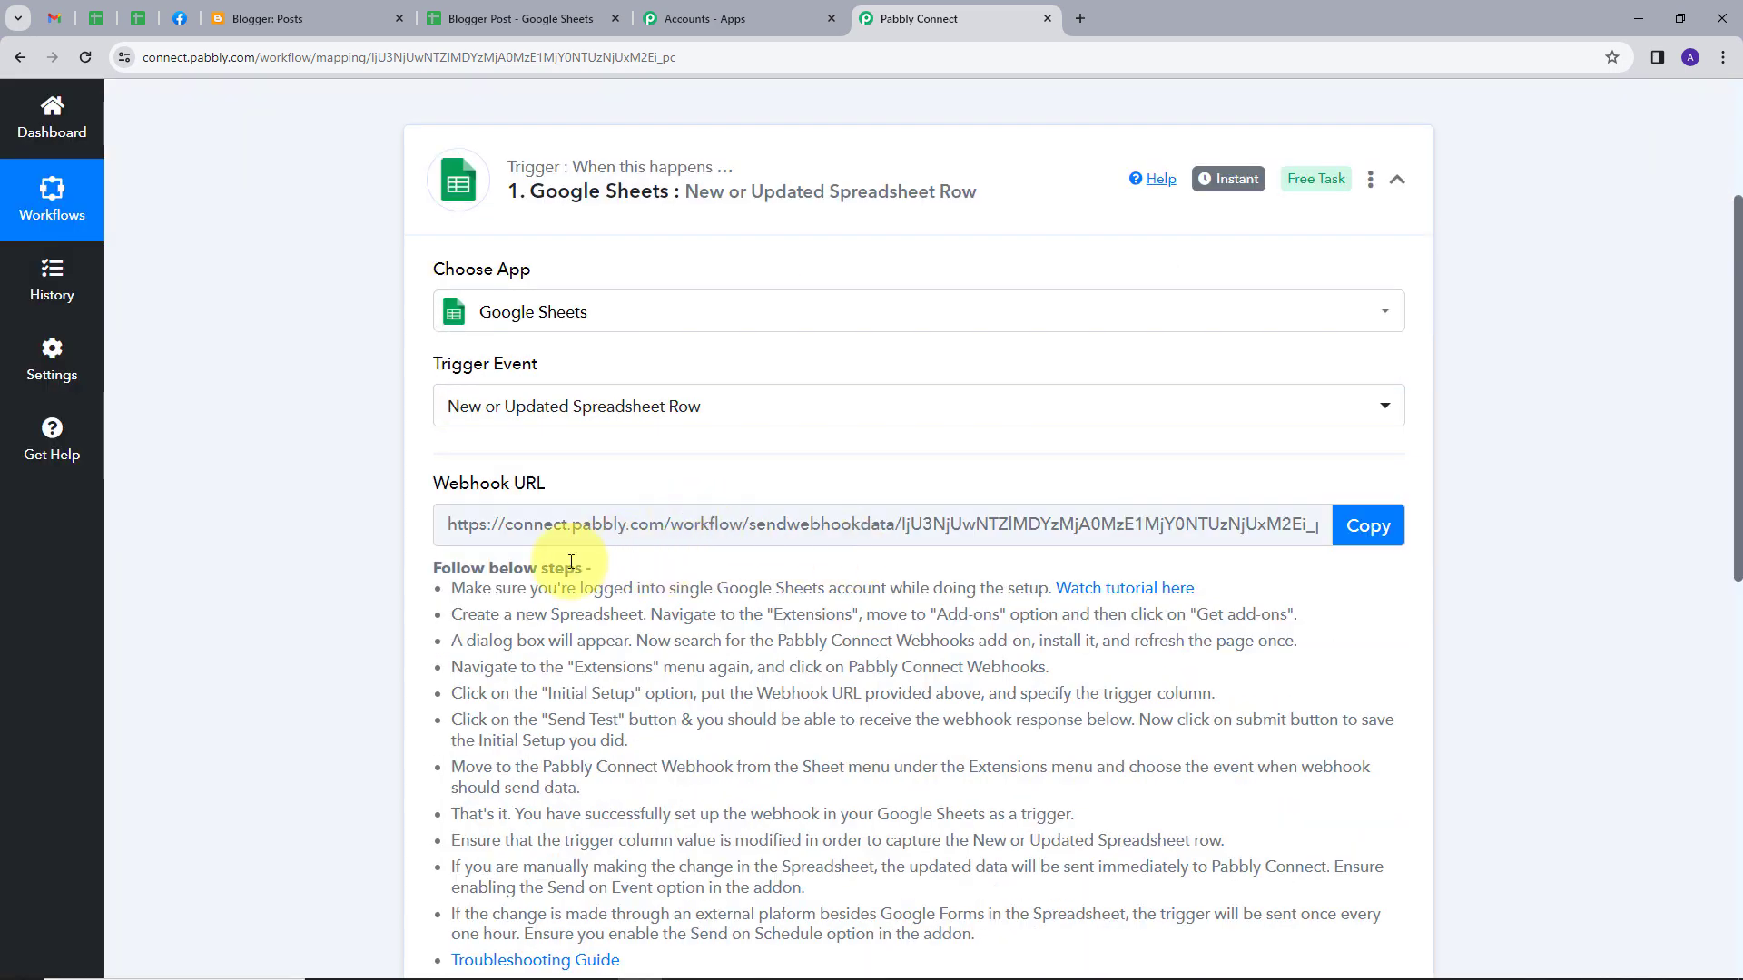
{"action": "left_click_drag", "start_coordinate": [422, 485], "coordinate": [573, 500]}
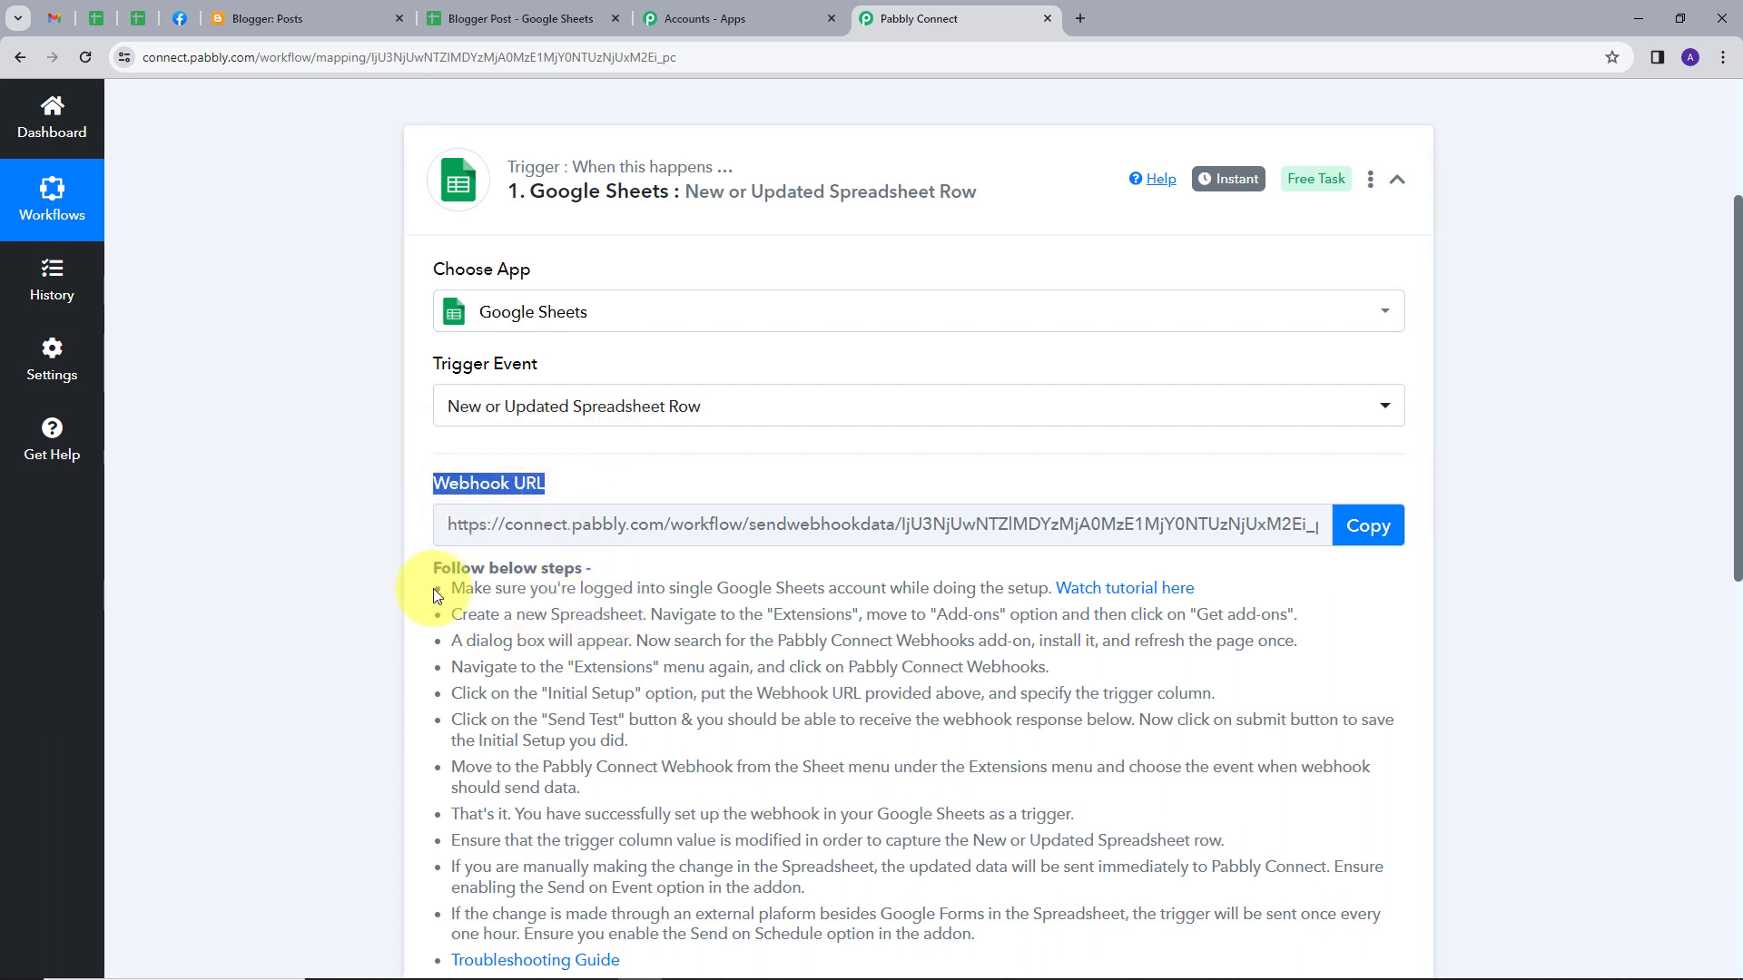
{"action": "scroll", "coordinate": [430, 592], "scroll_direction": "down", "scroll_amount": 1}
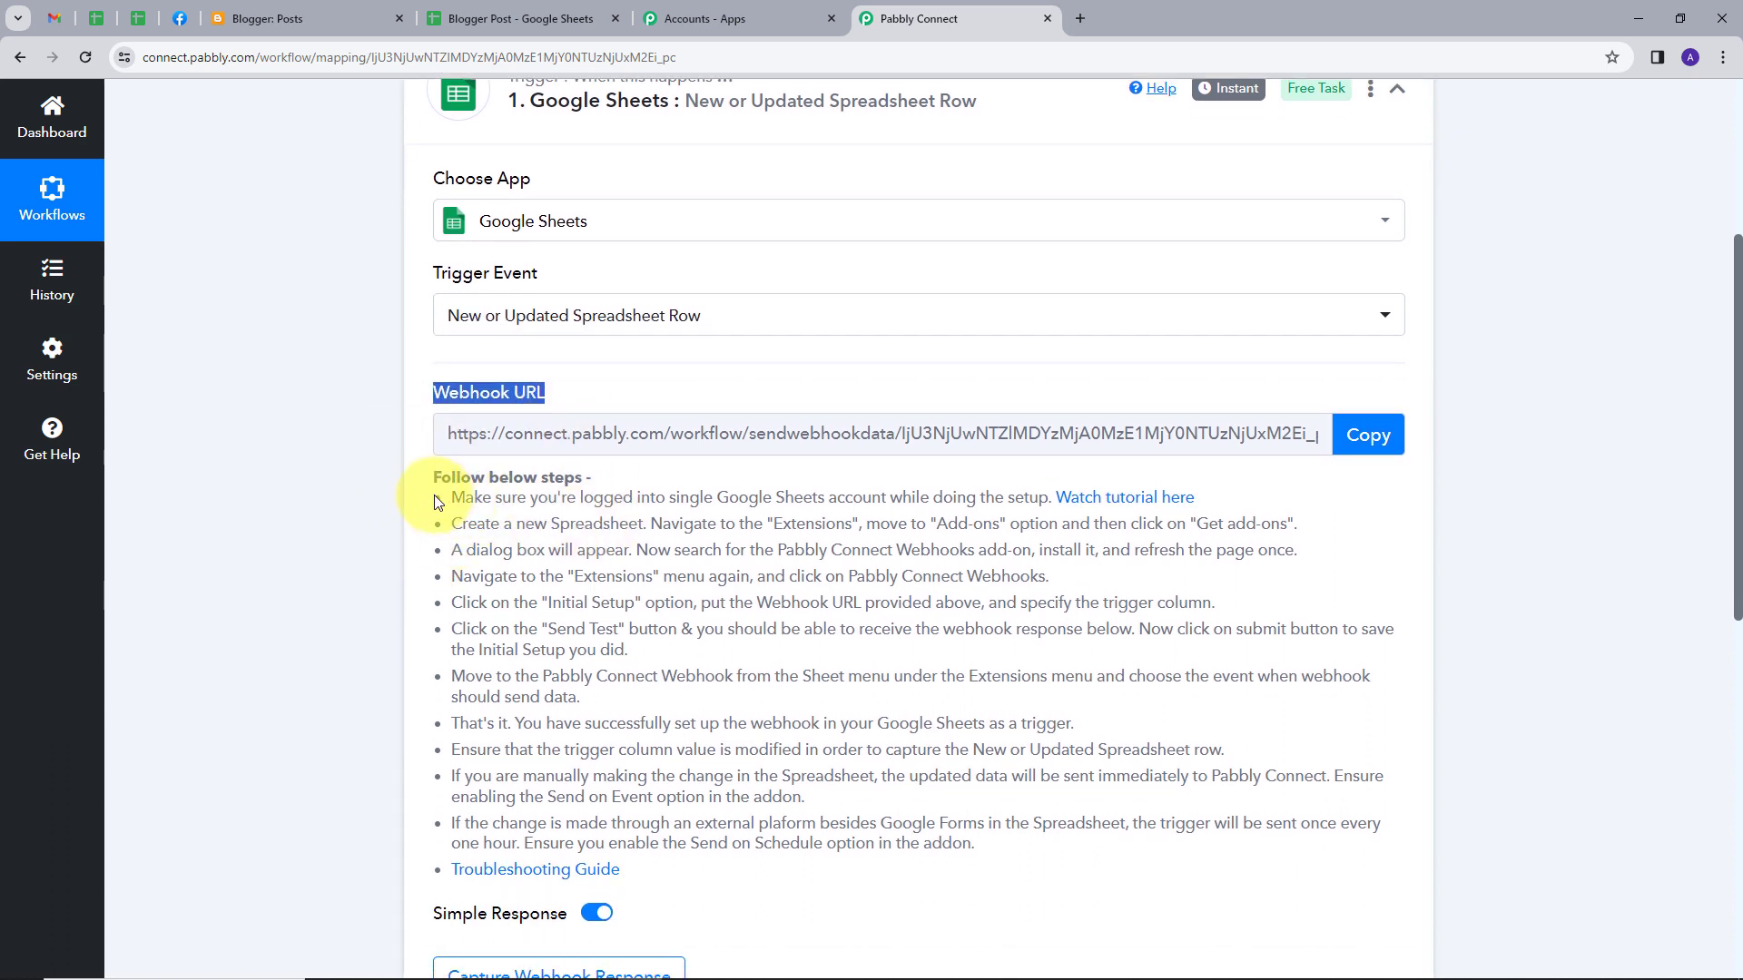
{"action": "left_click_drag", "start_coordinate": [440, 494], "coordinate": [1070, 903]}
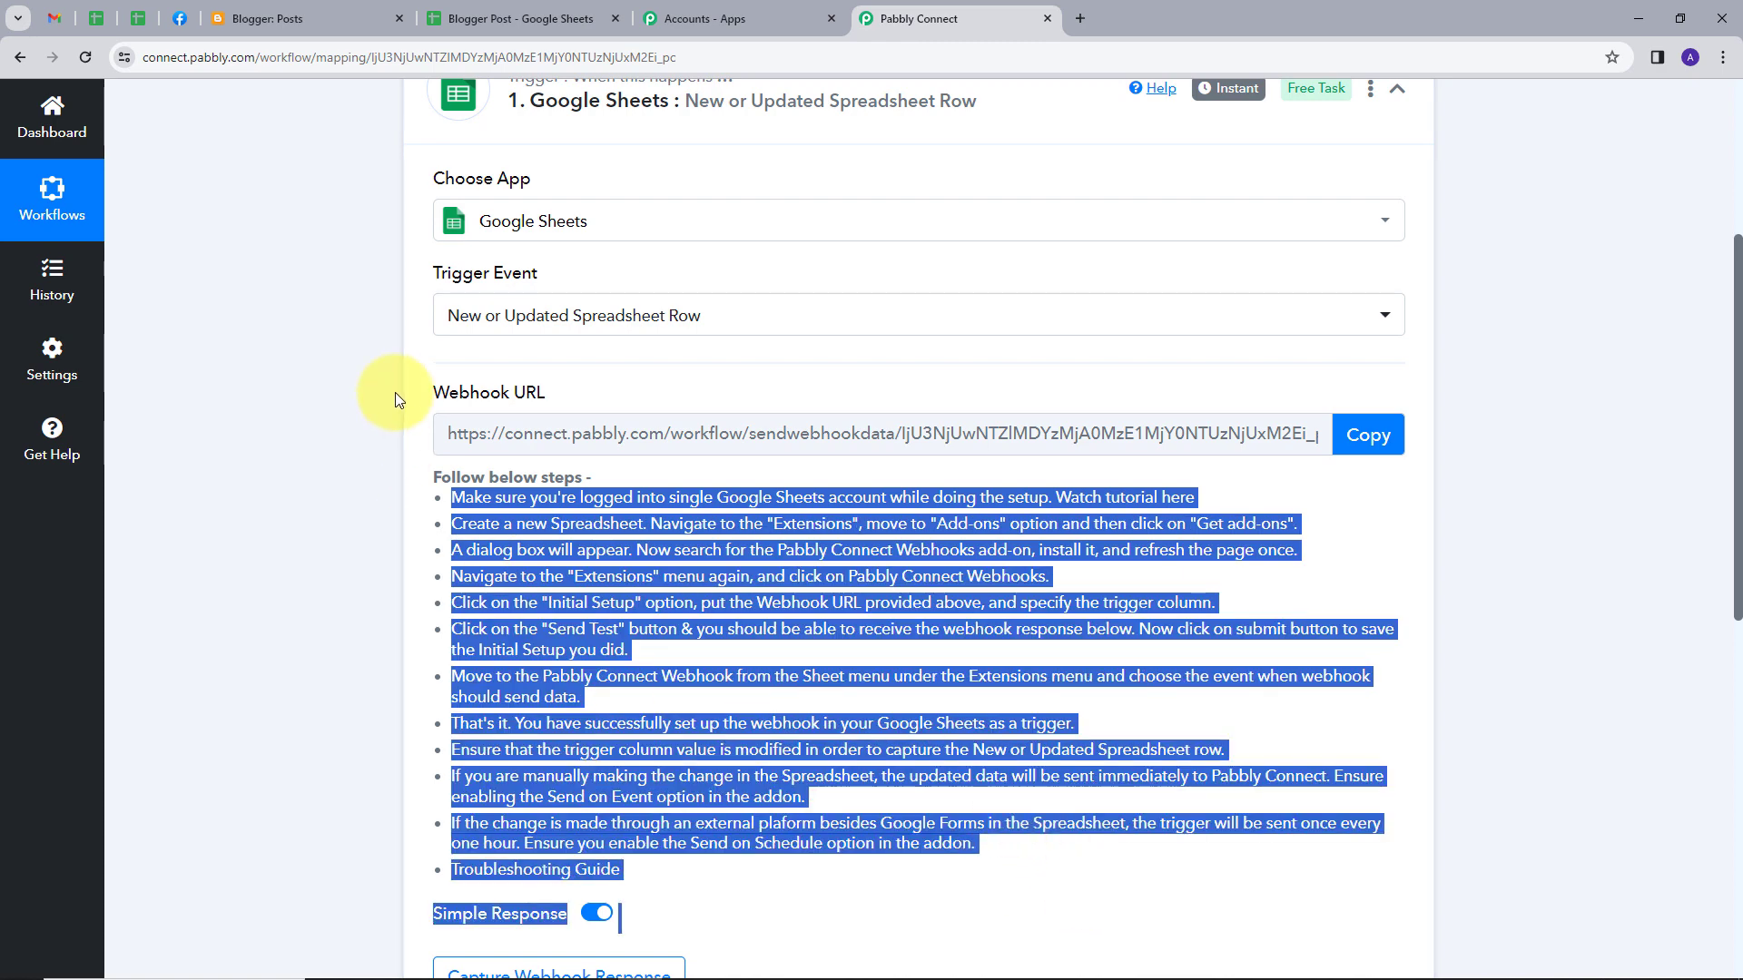
{"action": "left_click", "coordinate": [1371, 439]}
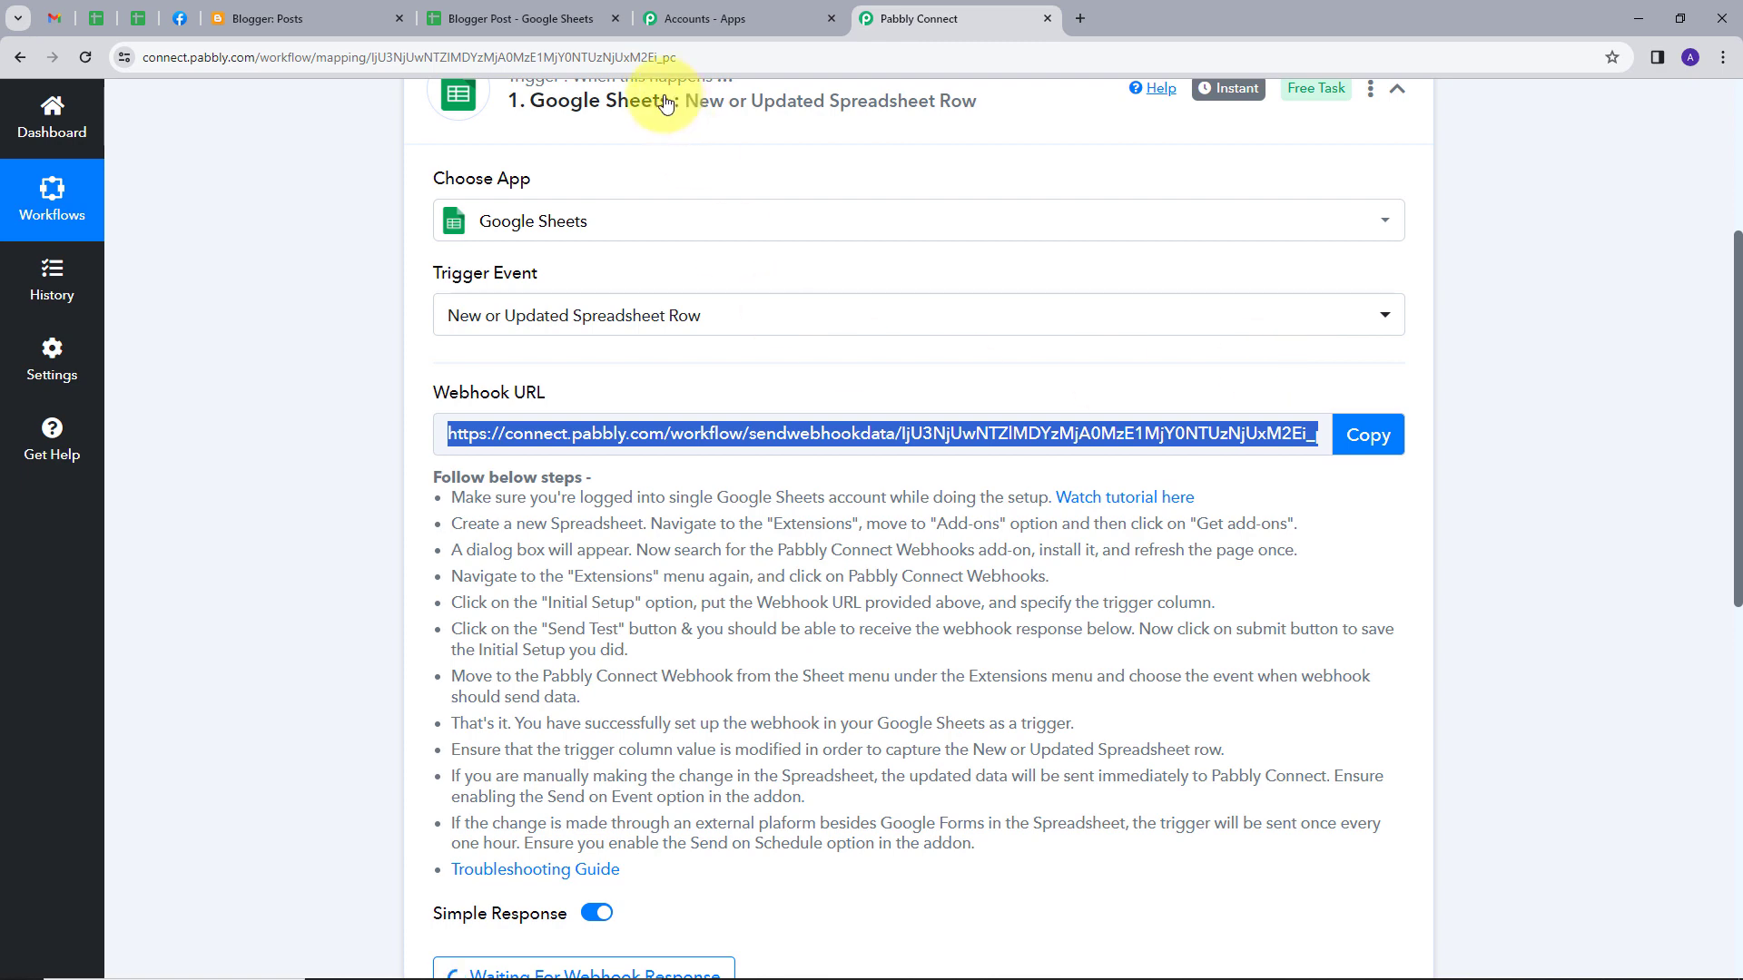
In the Blogger Post spreadsheet, look up the Pabbly Connect Webhooks add-on in the Google Workspace Marketplace, then close the marketplace
{"action": "left_click", "coordinate": [505, 13]}
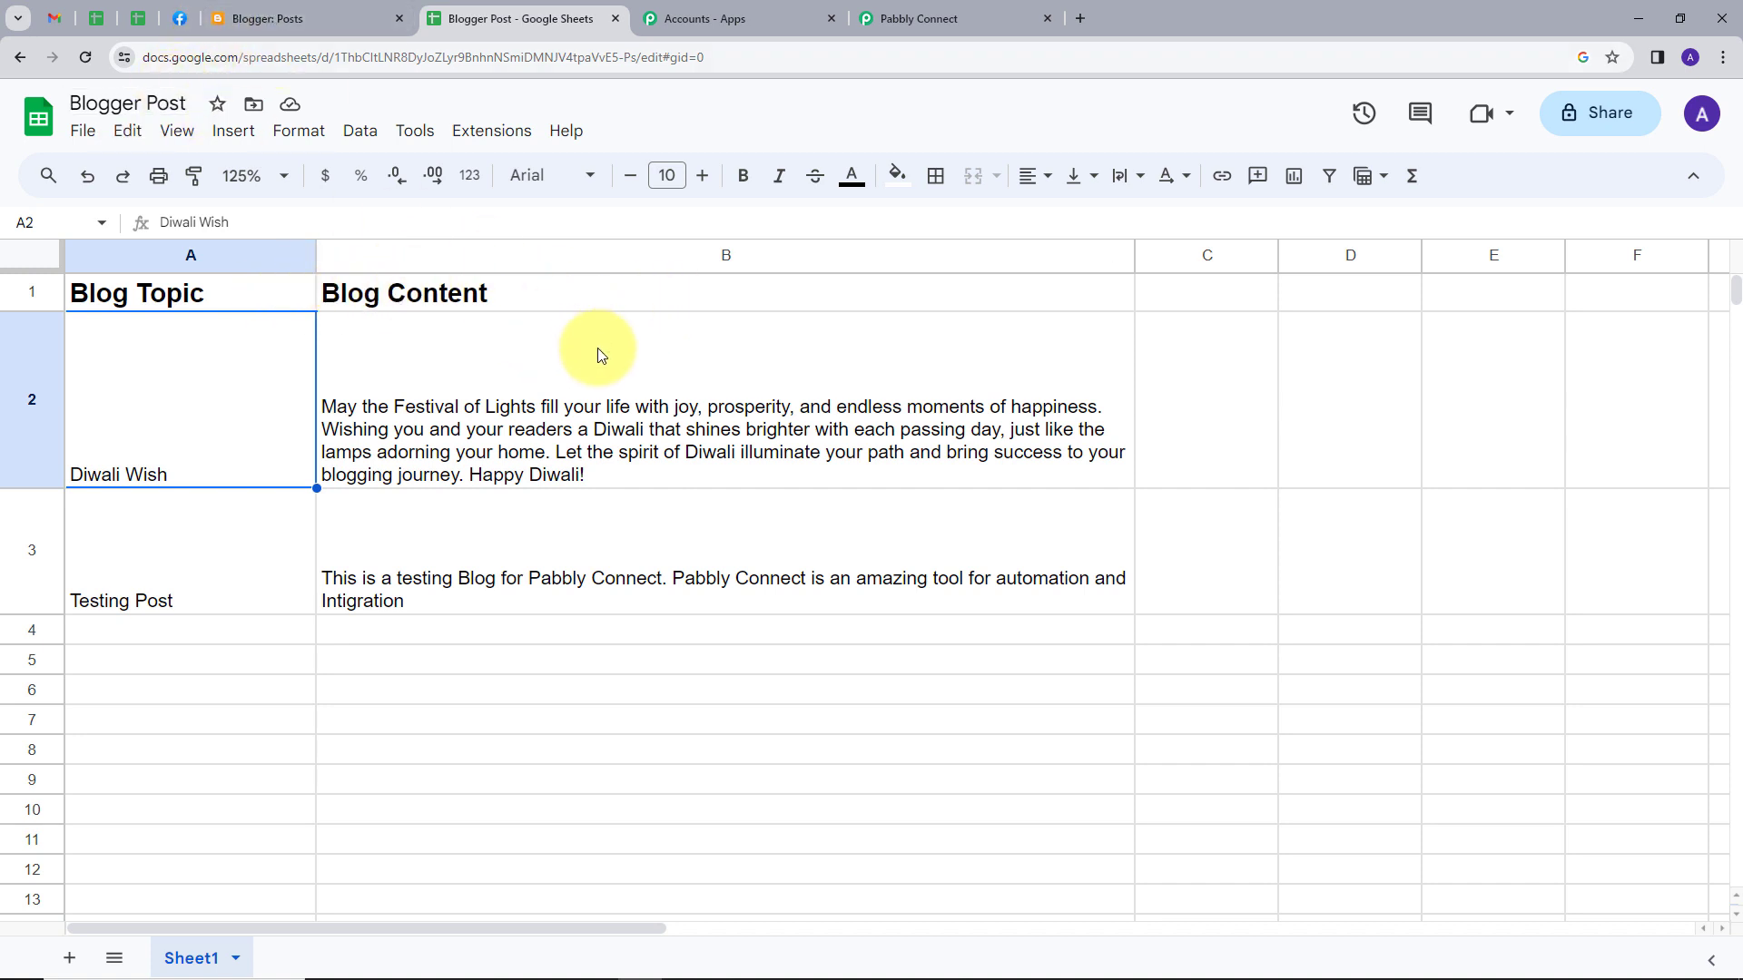
{"action": "left_click", "coordinate": [491, 134]}
{"action": "mouse_move", "coordinate": [494, 167]}
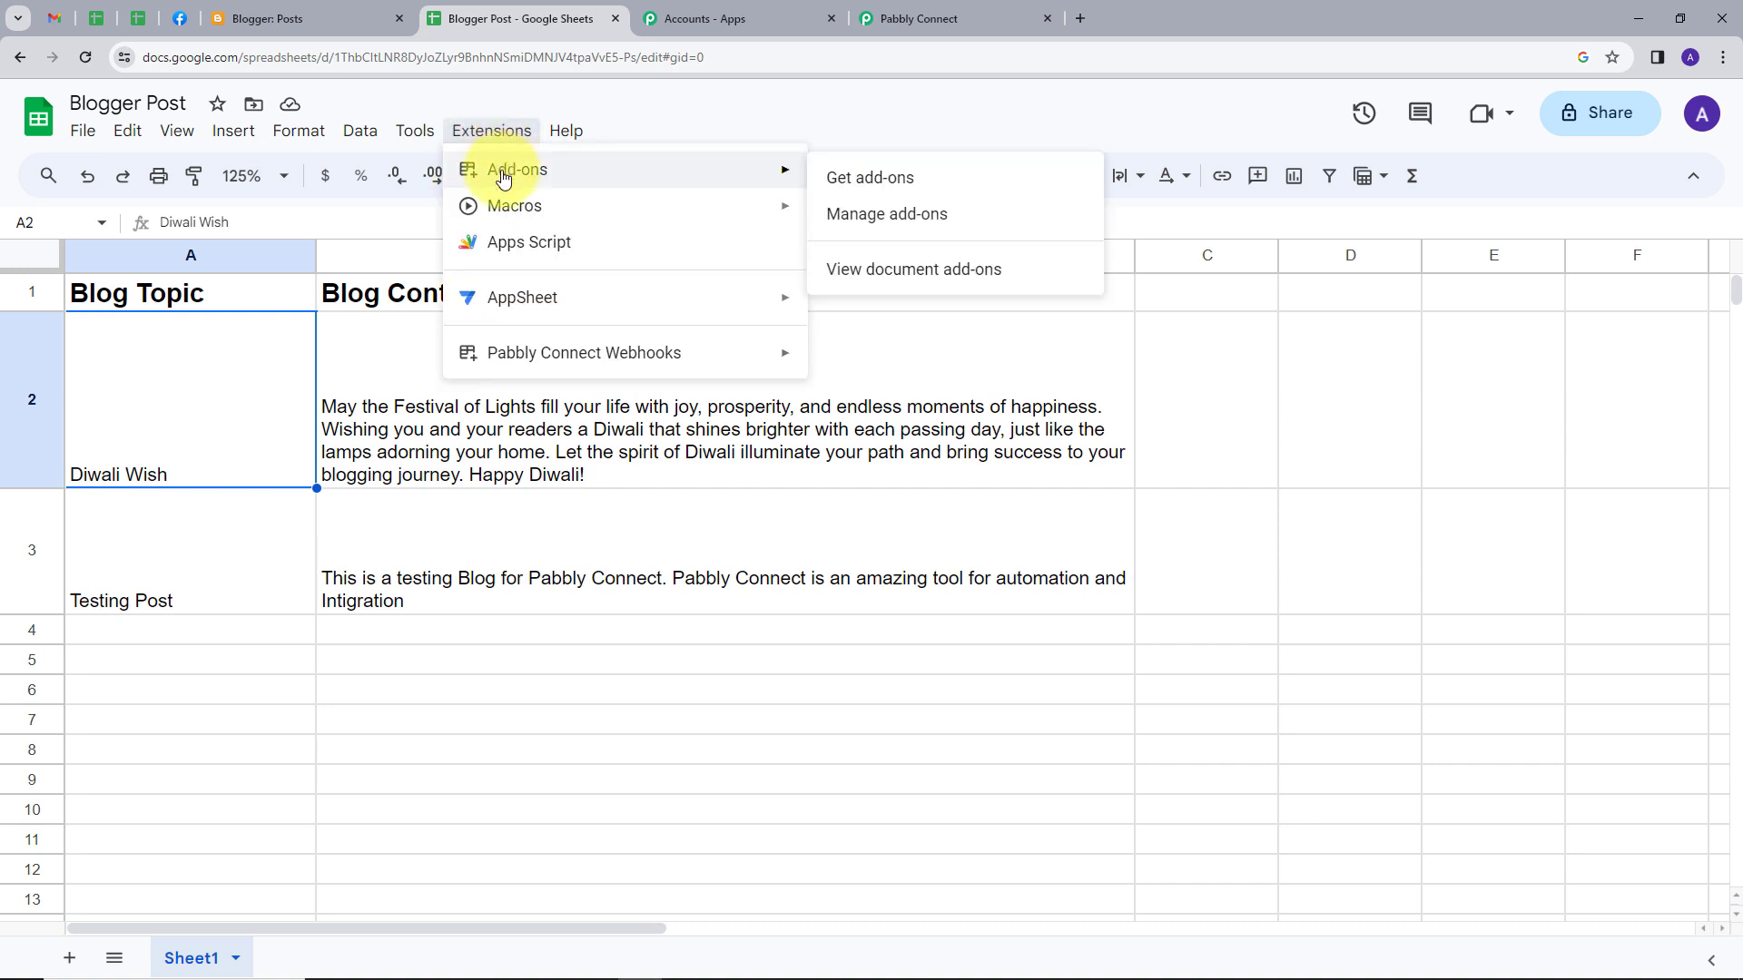
{"action": "left_click", "coordinate": [871, 179]}
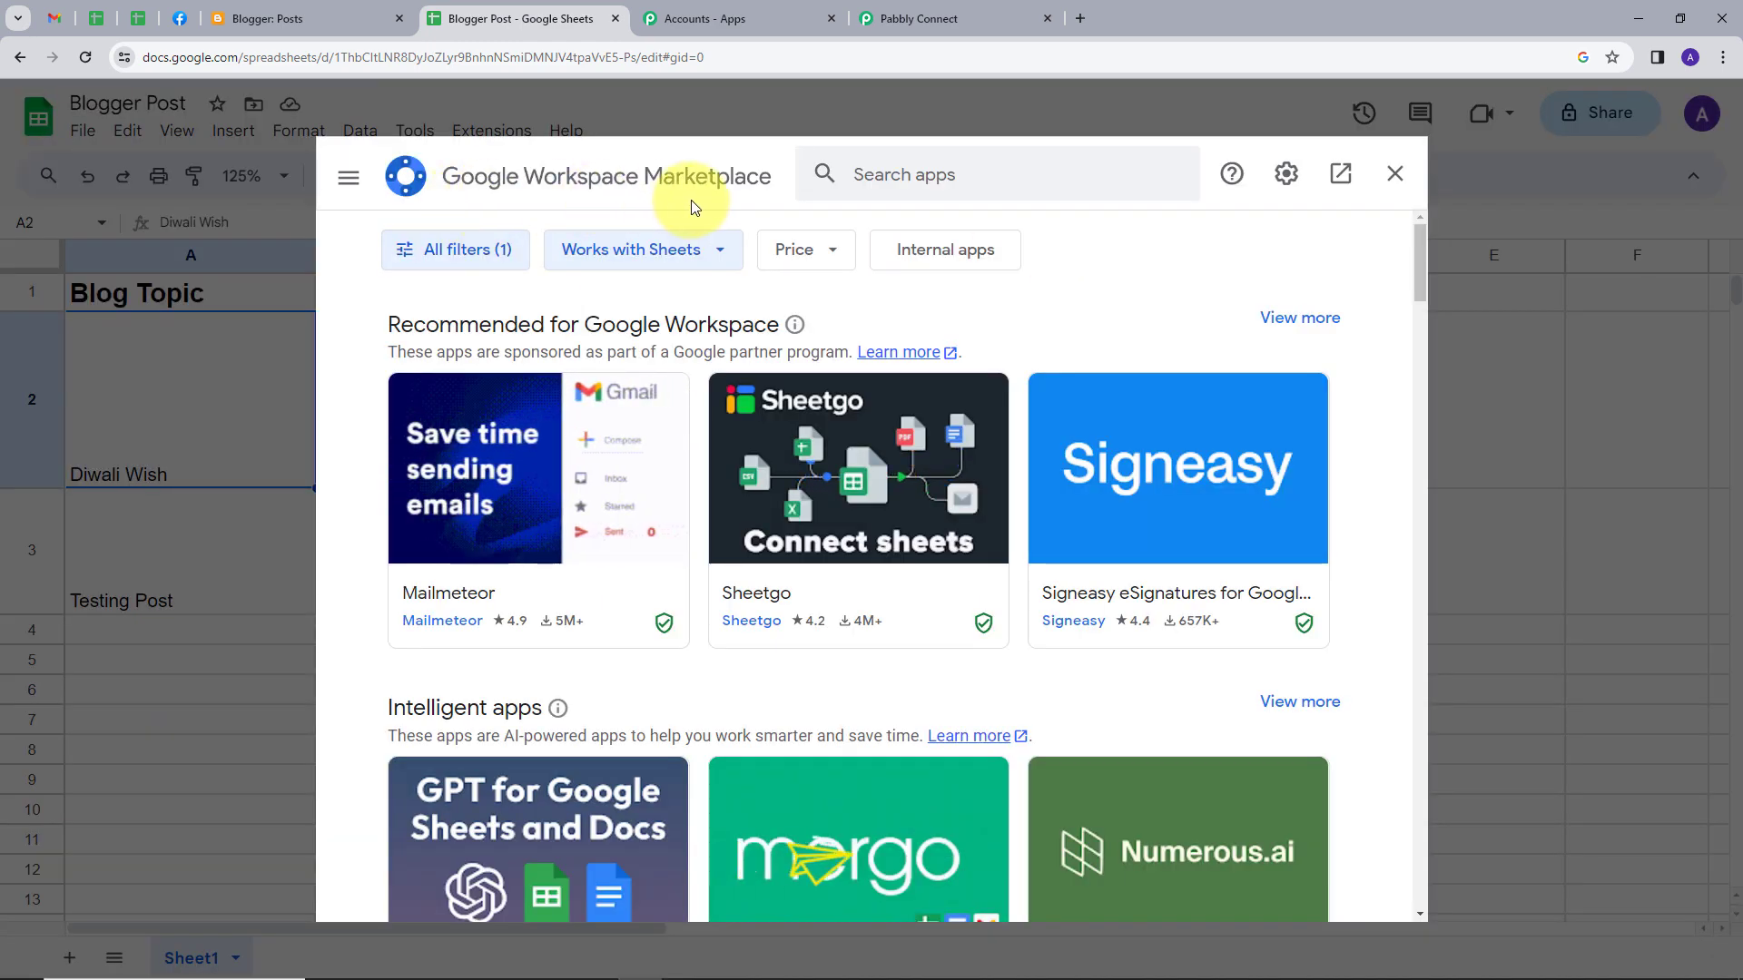
{"action": "left_click", "coordinate": [912, 175]}
{"action": "type", "text": "pabbly"}
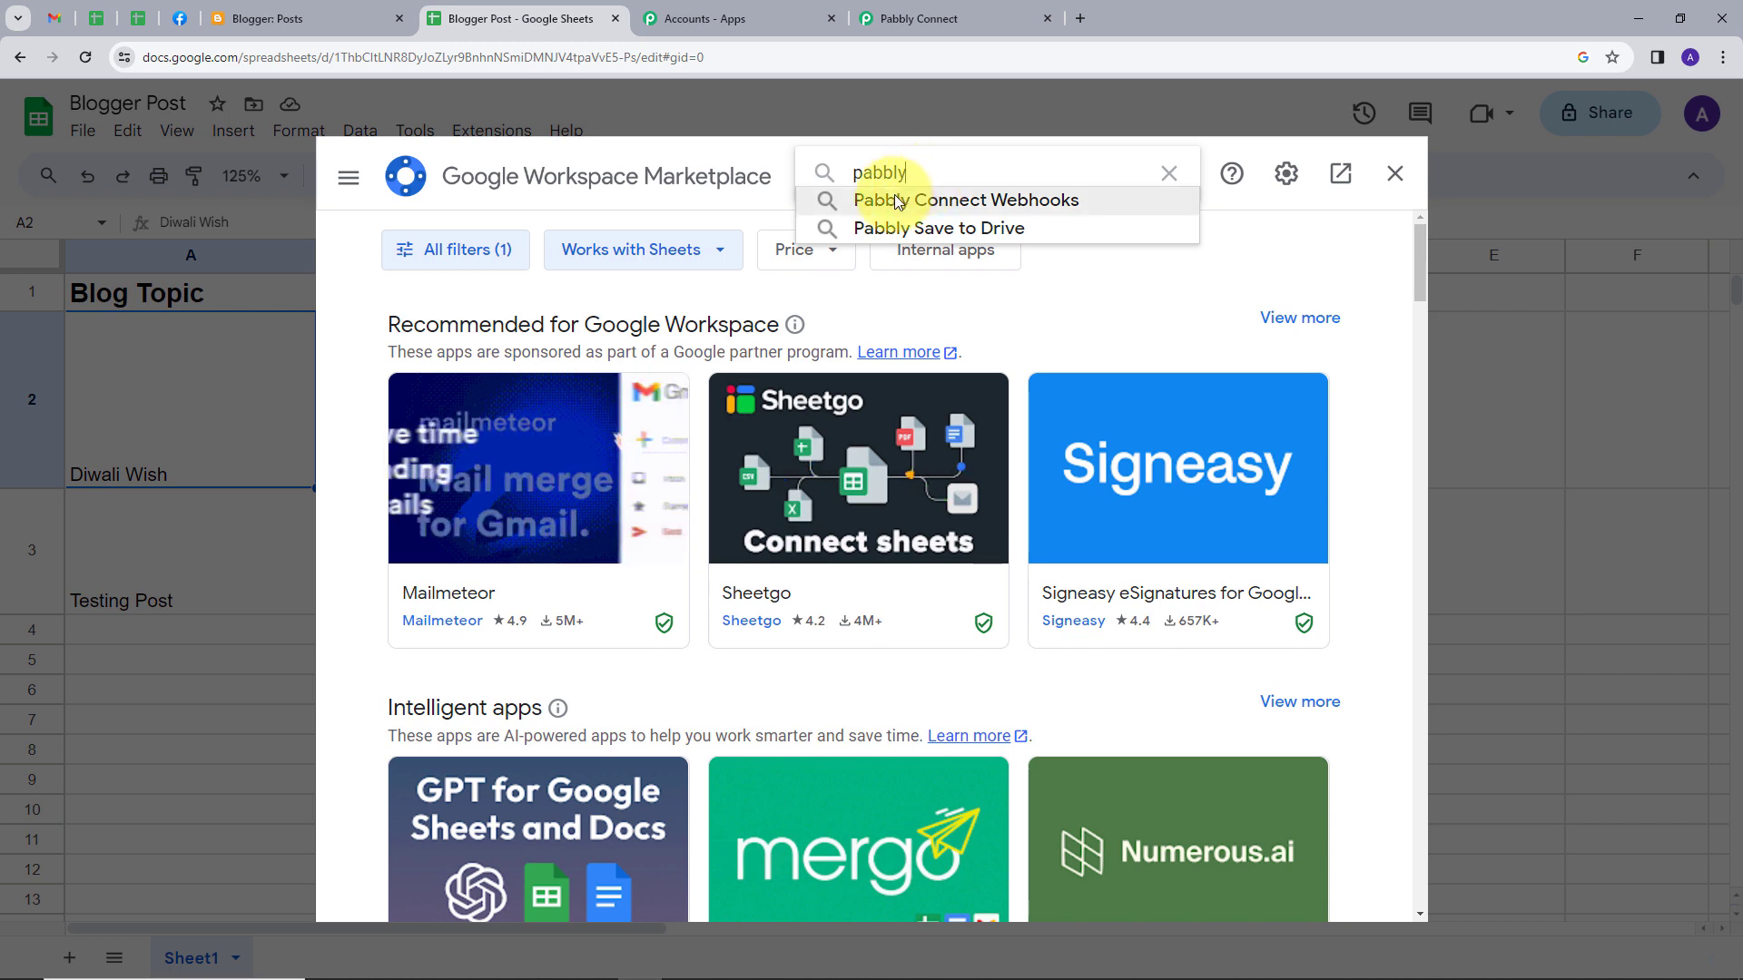
{"action": "left_click", "coordinate": [916, 201]}
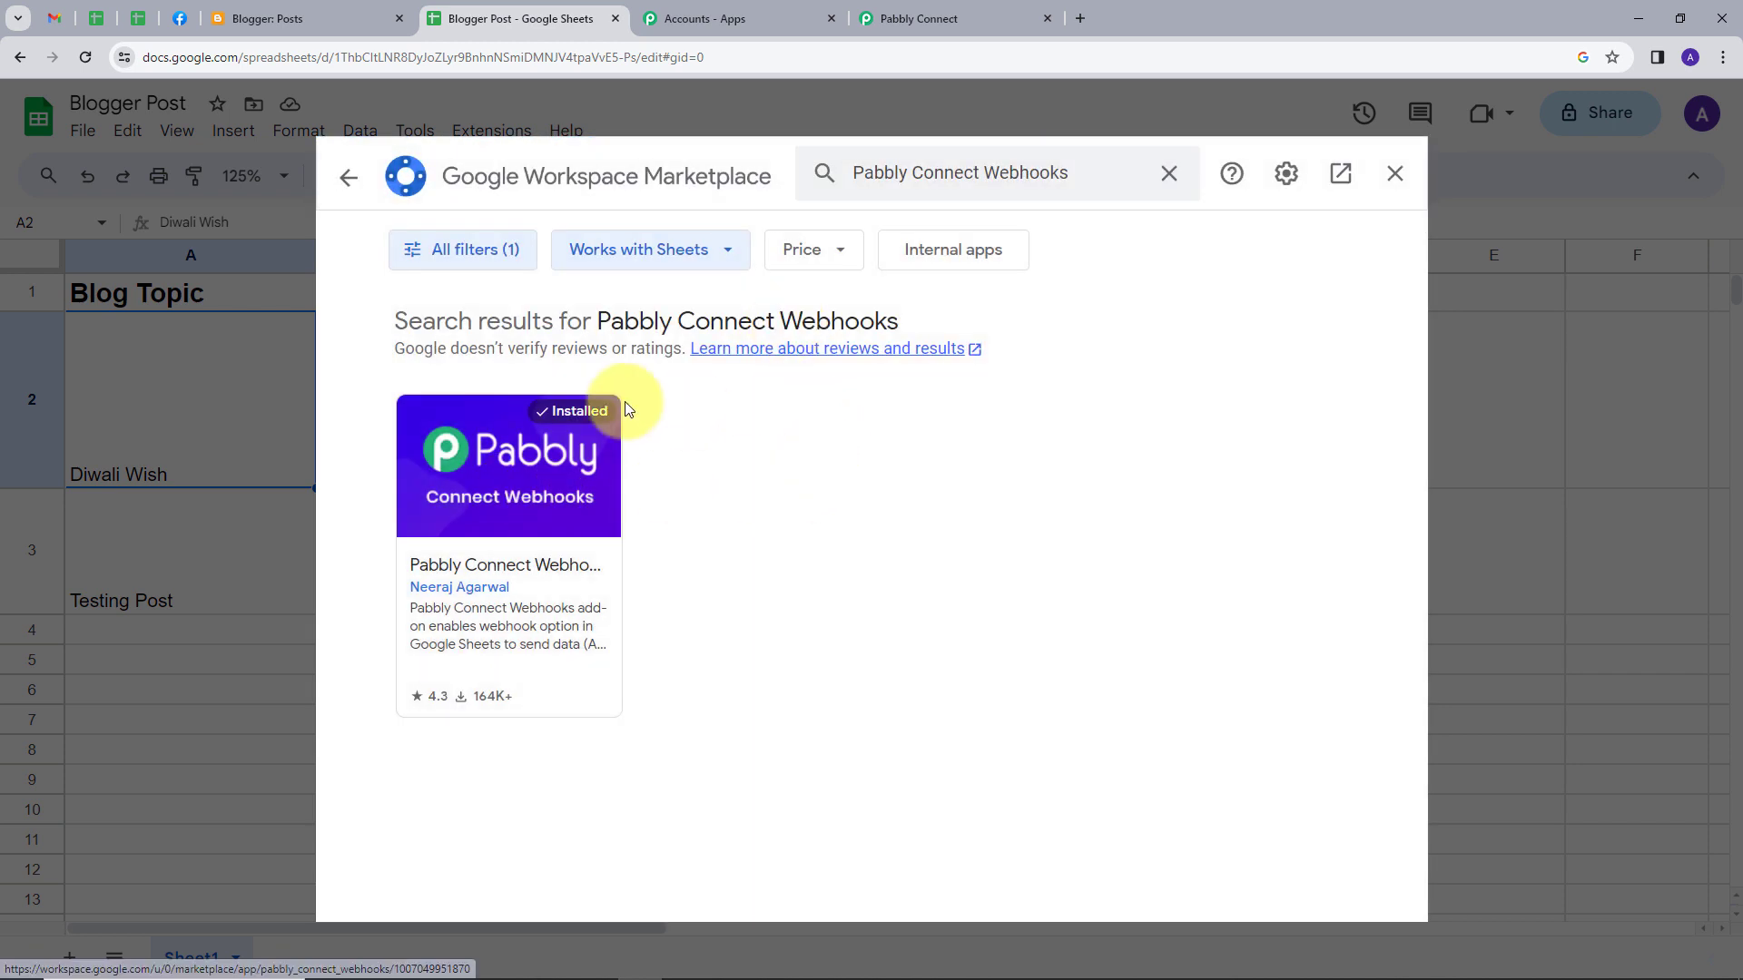
{"action": "left_click", "coordinate": [1395, 173]}
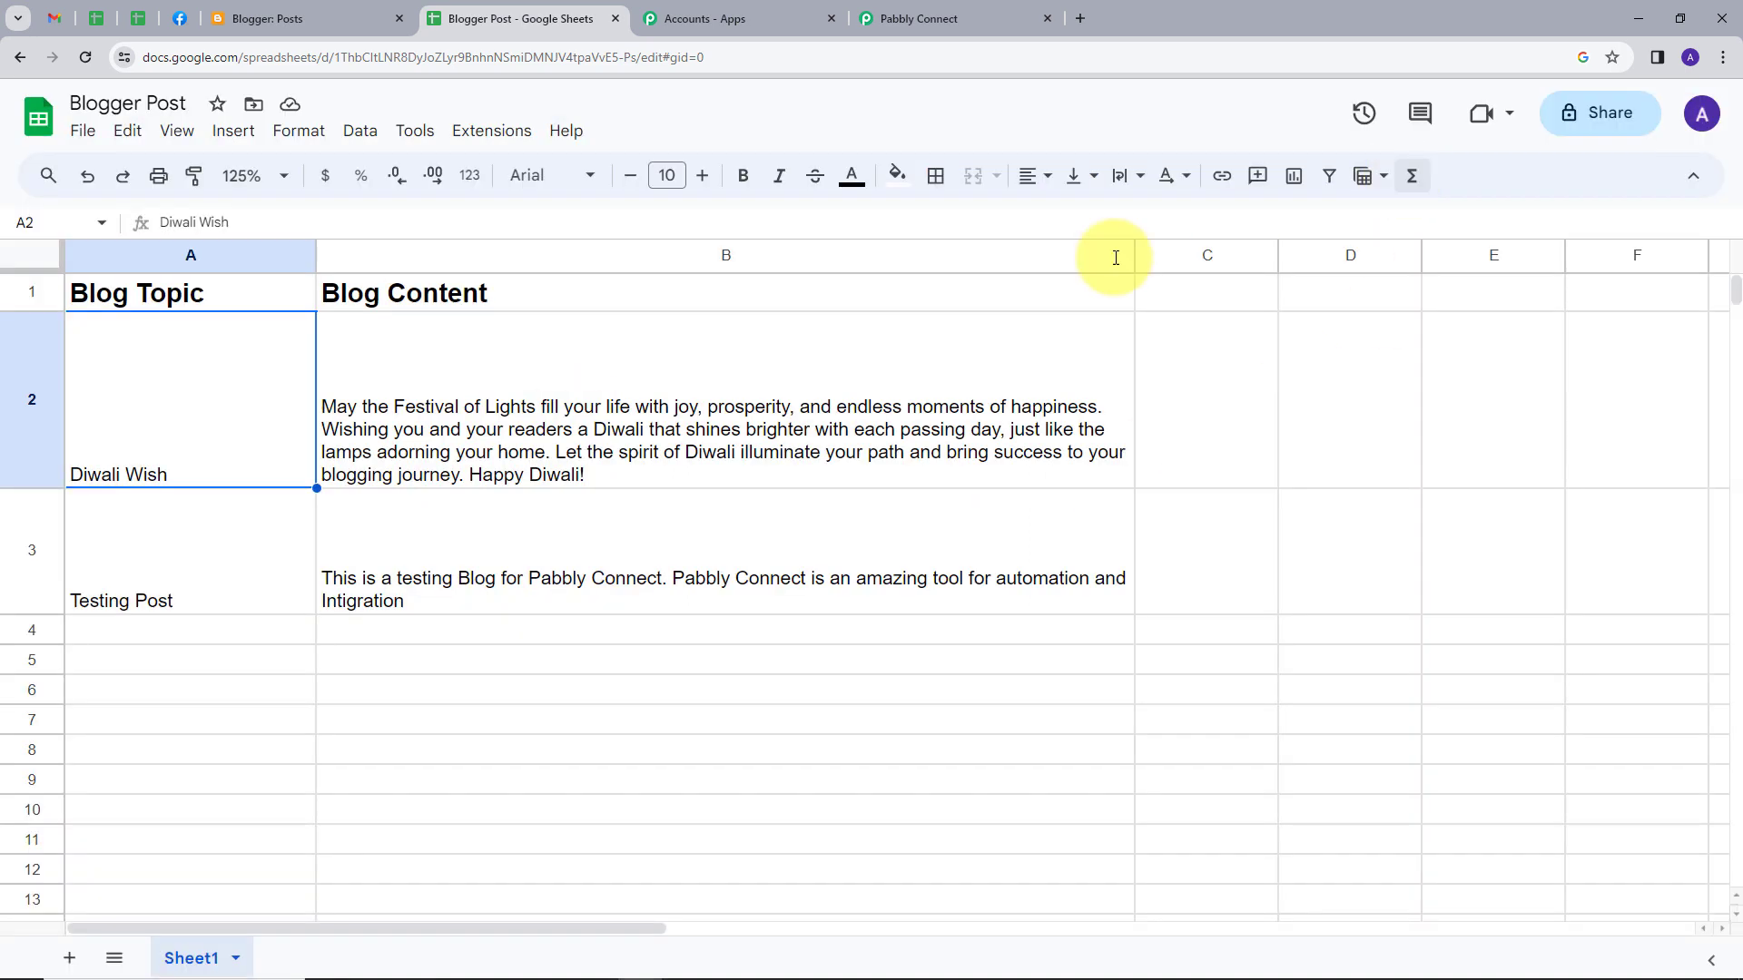
In the Pabbly Connect Webhooks initial setup for Sheet1, paste the copied webhook URL and set the trigger column to B
{"action": "left_click", "coordinate": [490, 137]}
{"action": "mouse_move", "coordinate": [547, 355]}
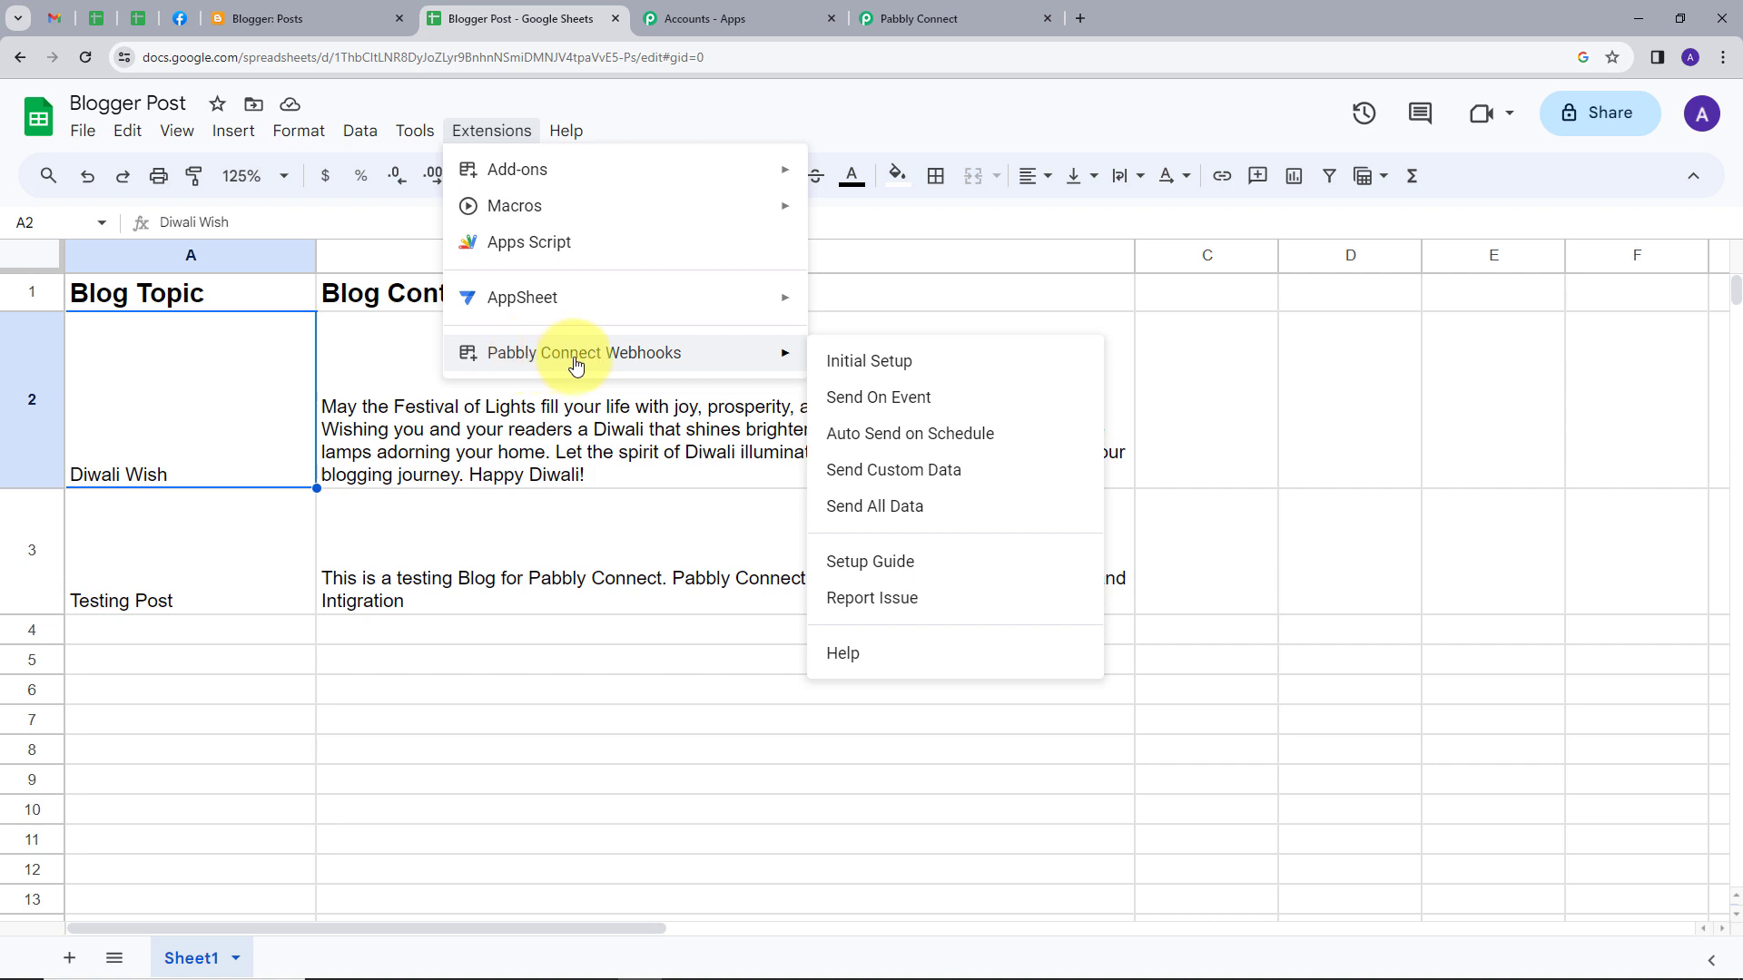
{"action": "left_click", "coordinate": [894, 379]}
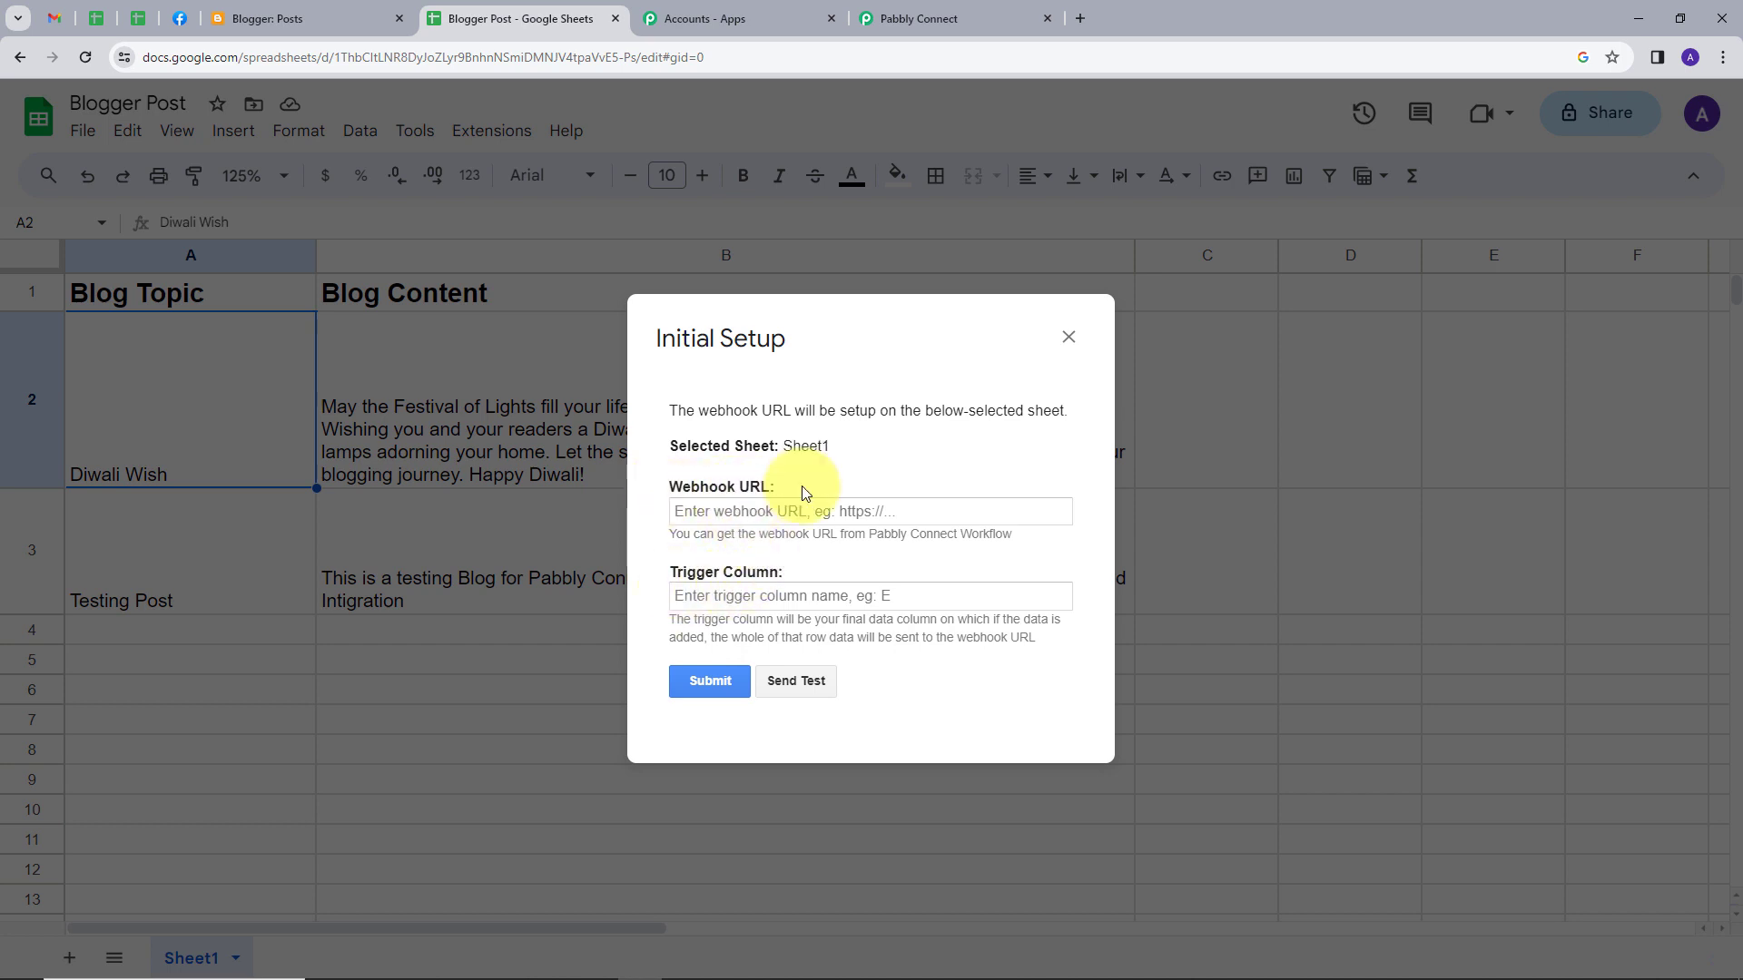
{"action": "left_click", "coordinate": [749, 511]}
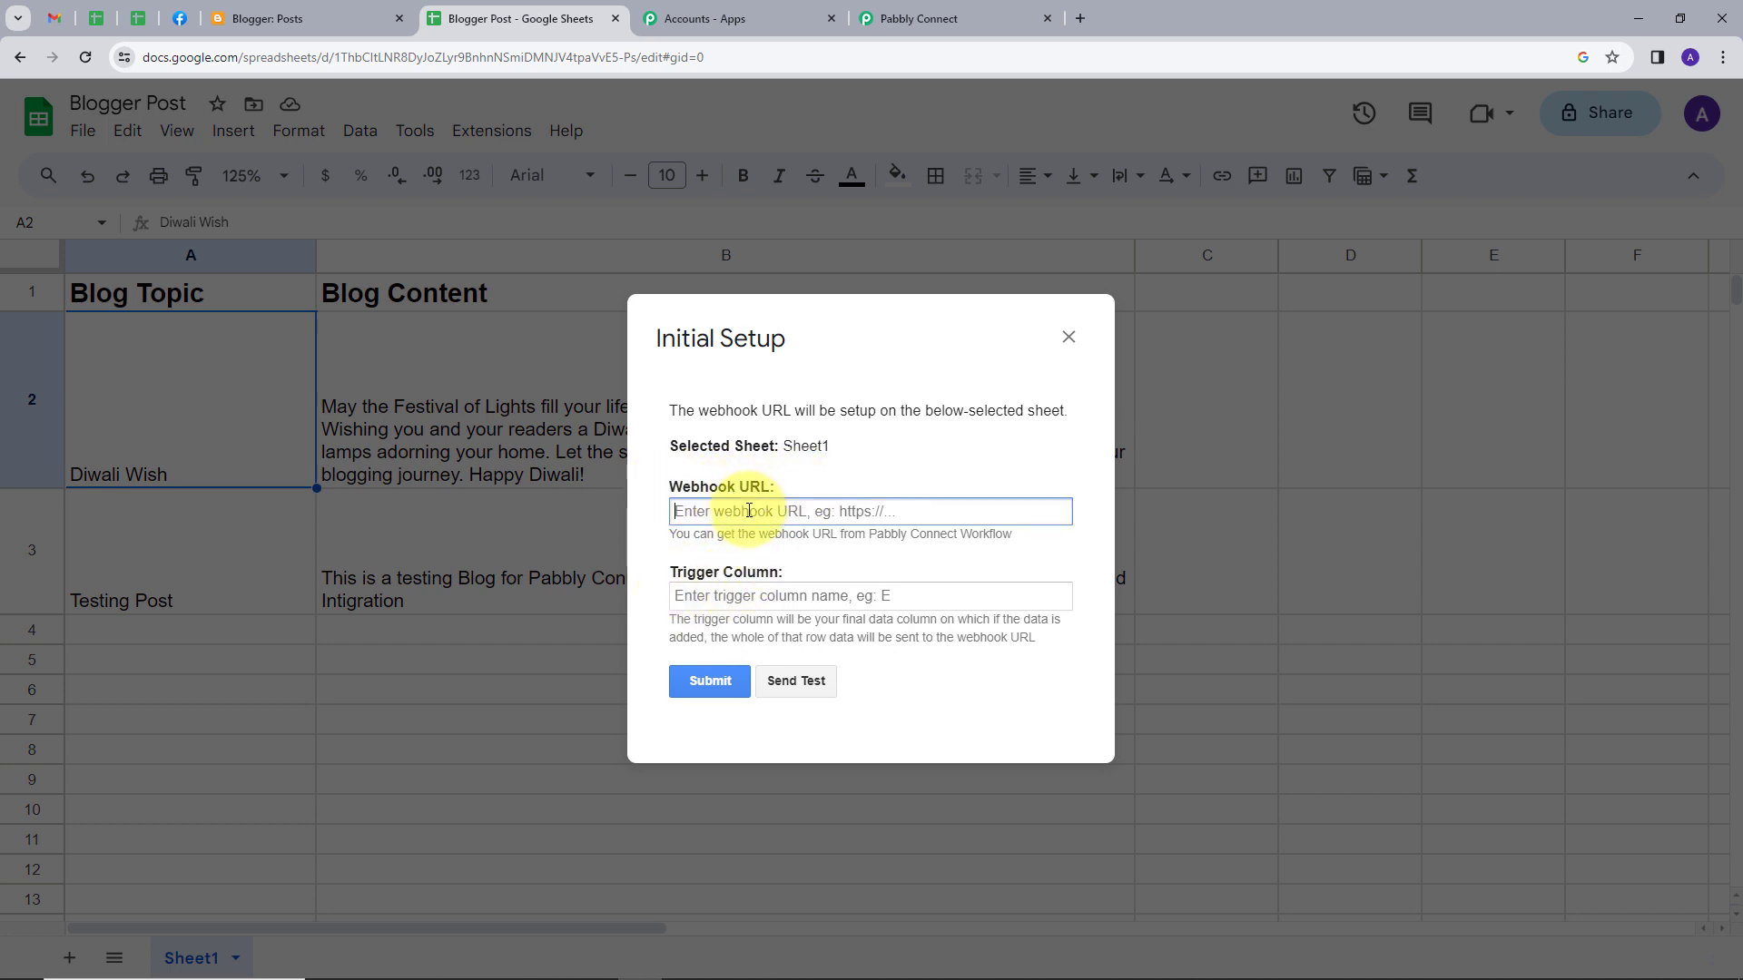
{"action": "key", "text": "ctrl+v"}
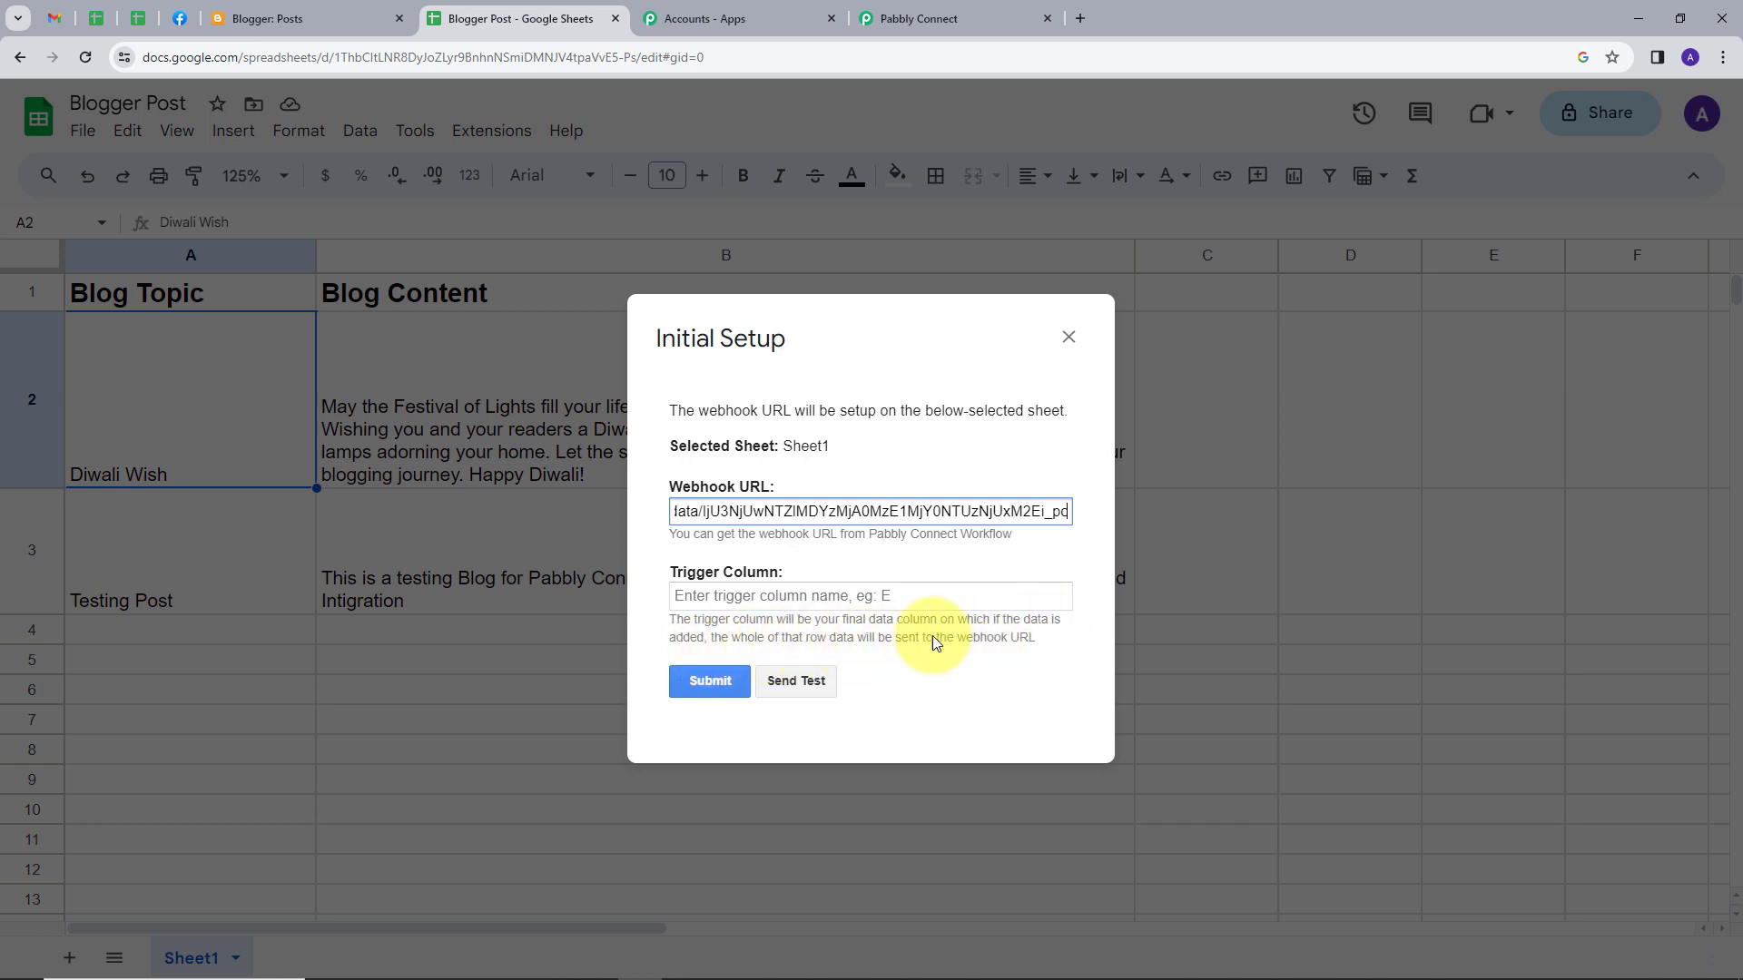
{"action": "left_click", "coordinate": [806, 600]}
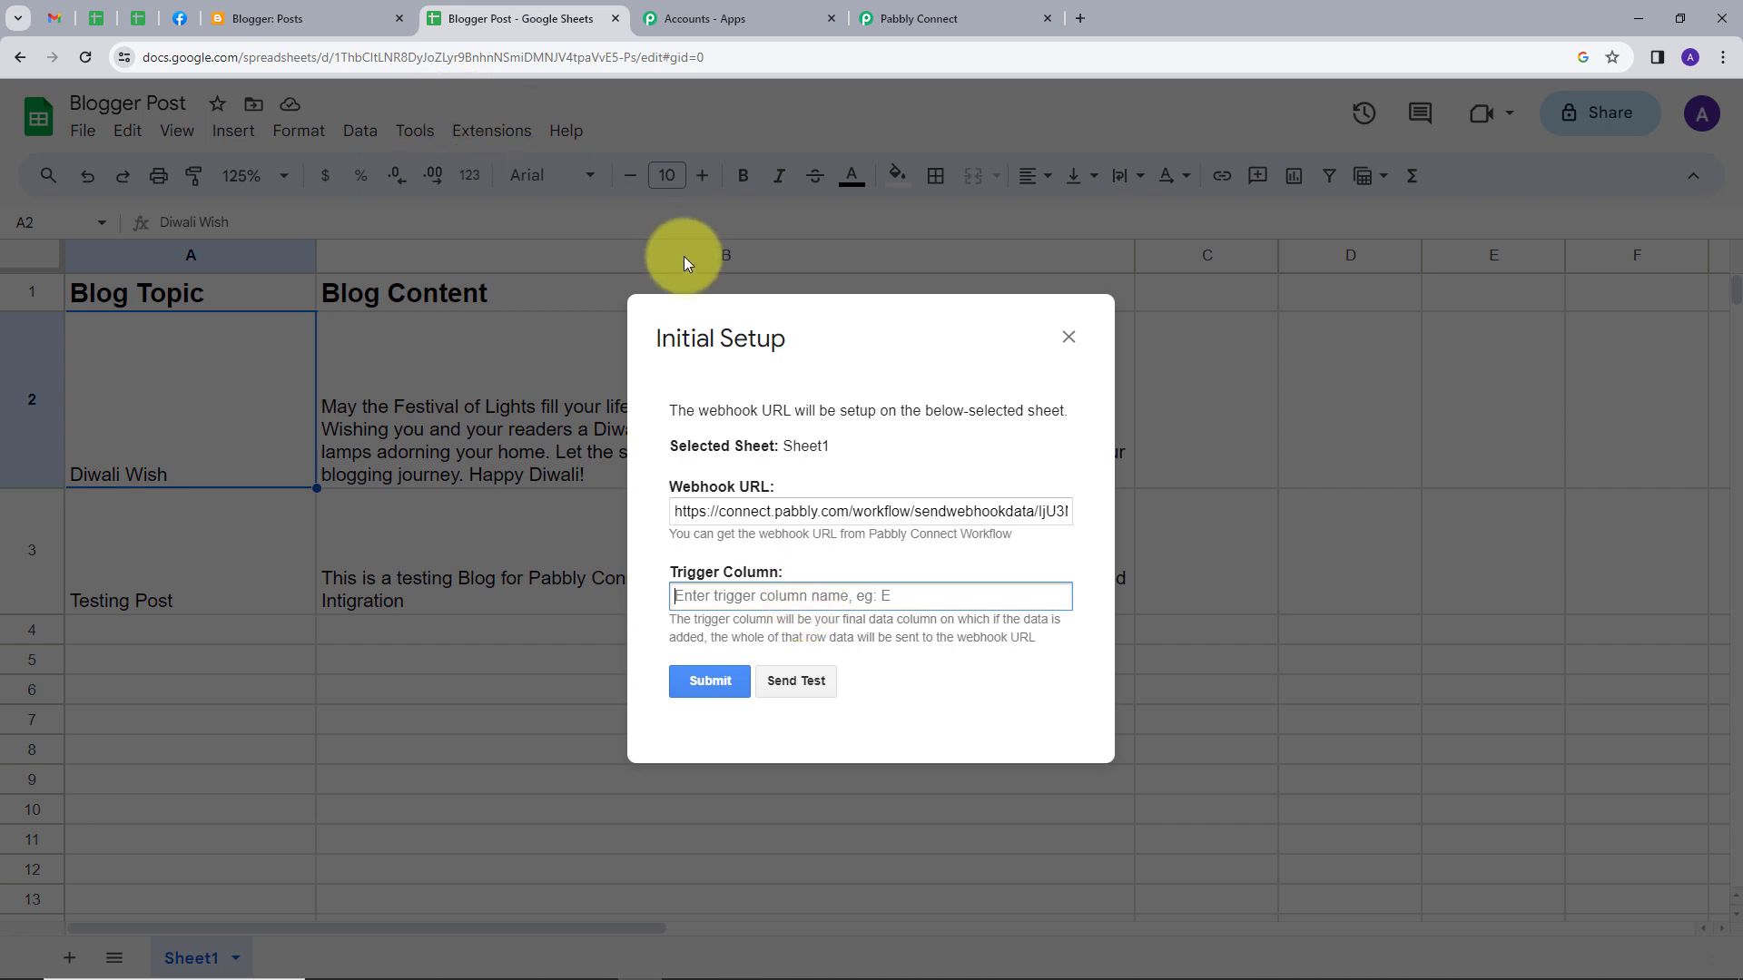
{"action": "type", "text": "B"}
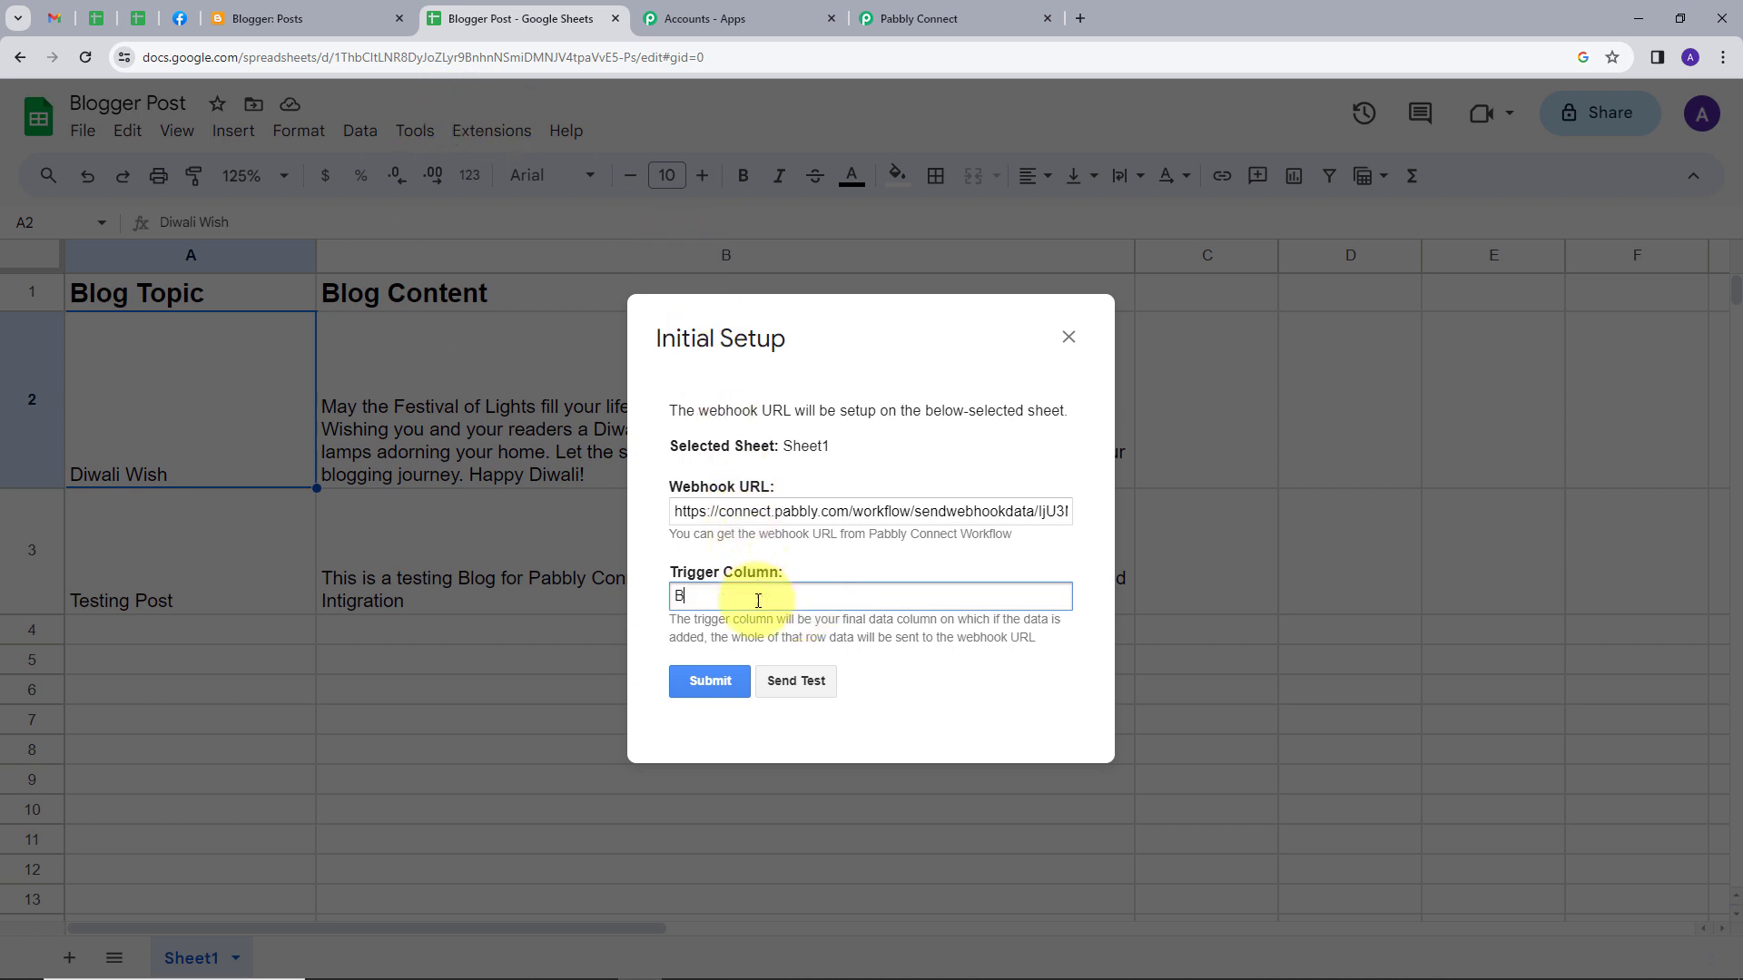
Send test data to the webhook, submit the initial setup for Sheet1 and close its dialog
{"action": "left_click", "coordinate": [788, 683]}
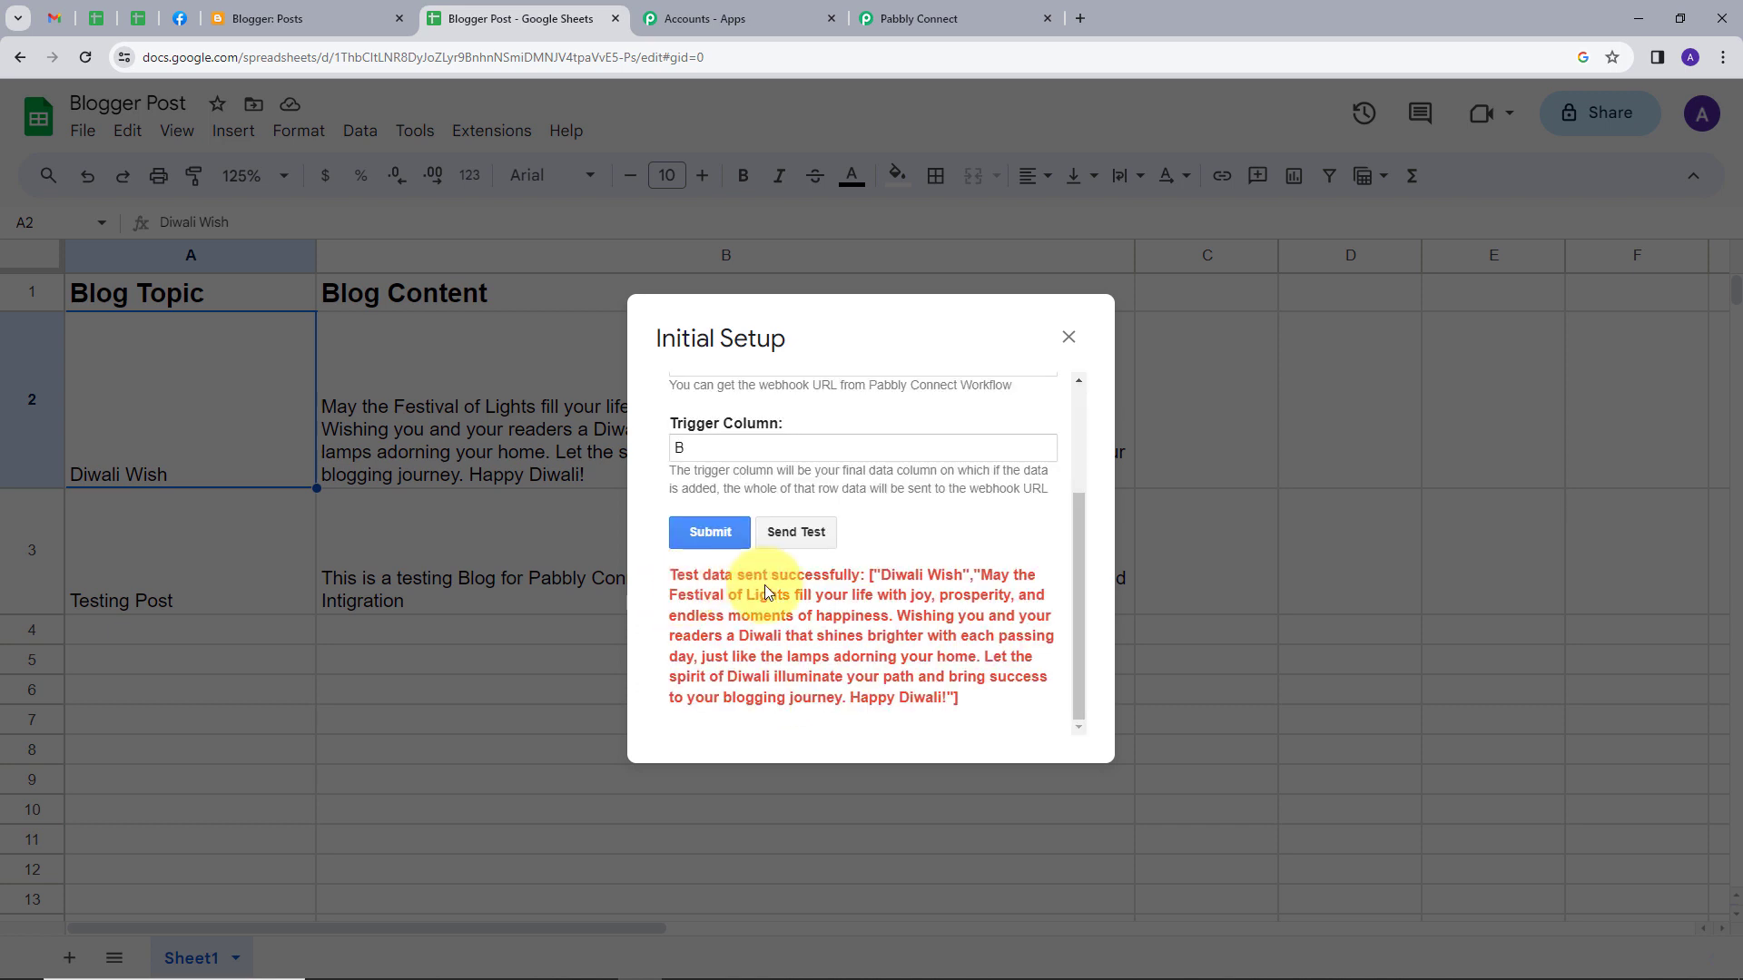
{"action": "left_click", "coordinate": [711, 537]}
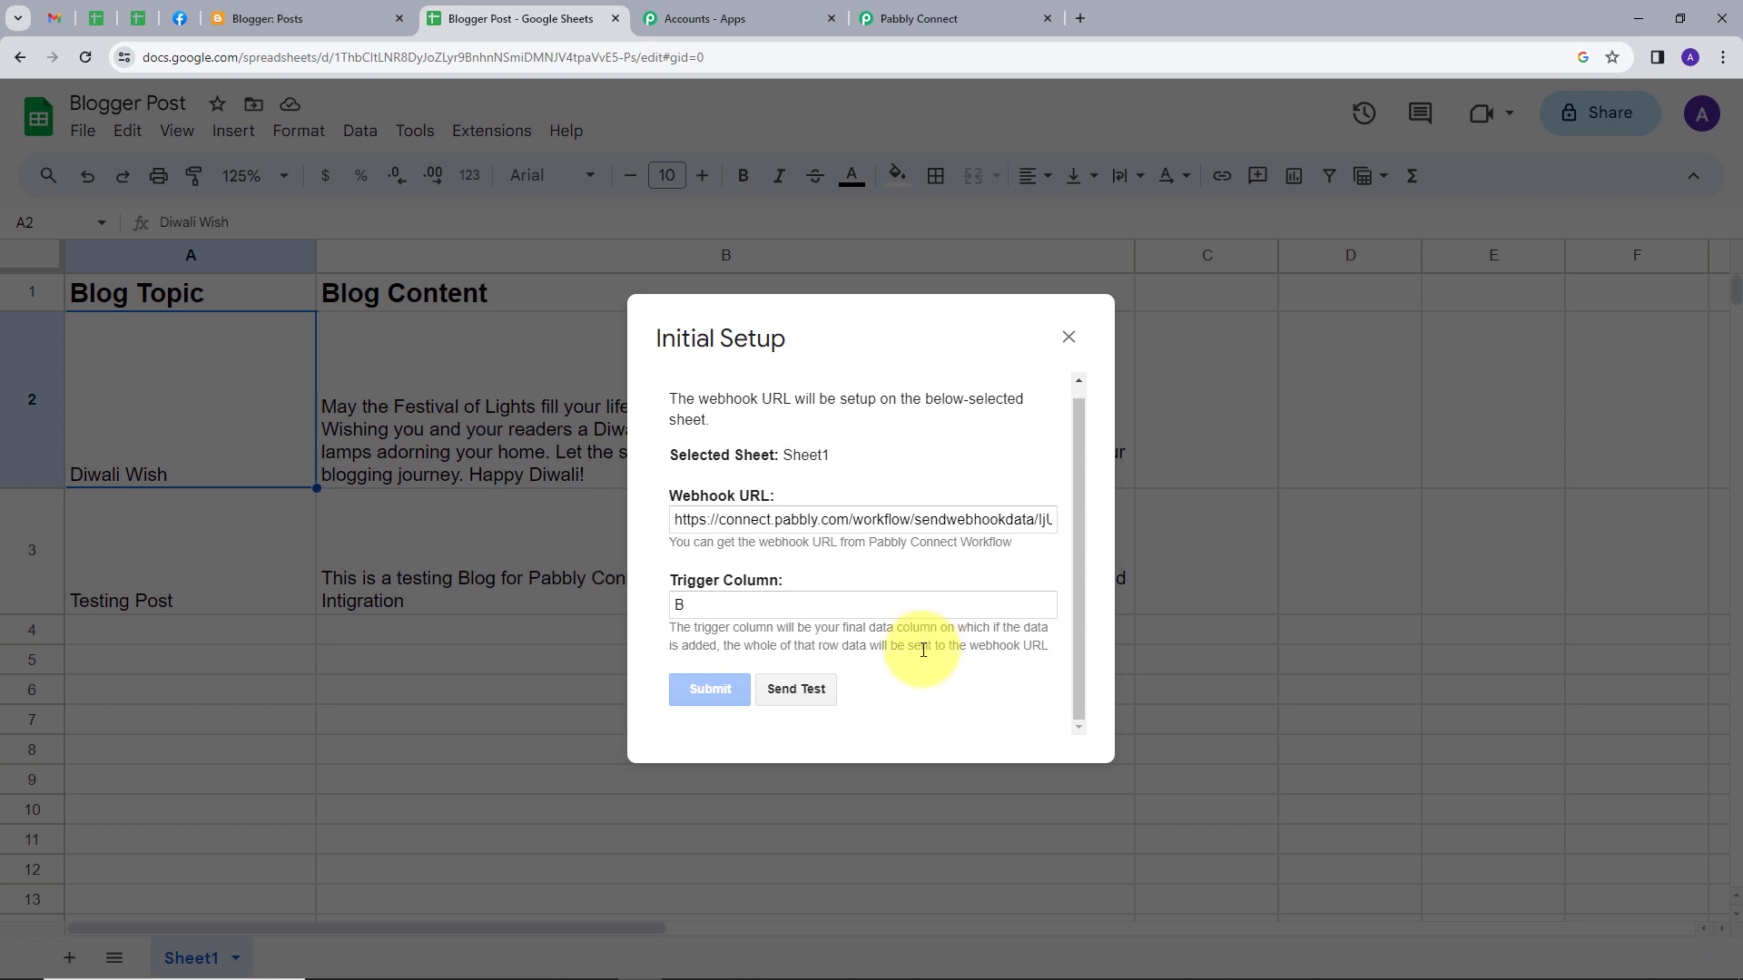
{"action": "left_click", "coordinate": [1068, 337]}
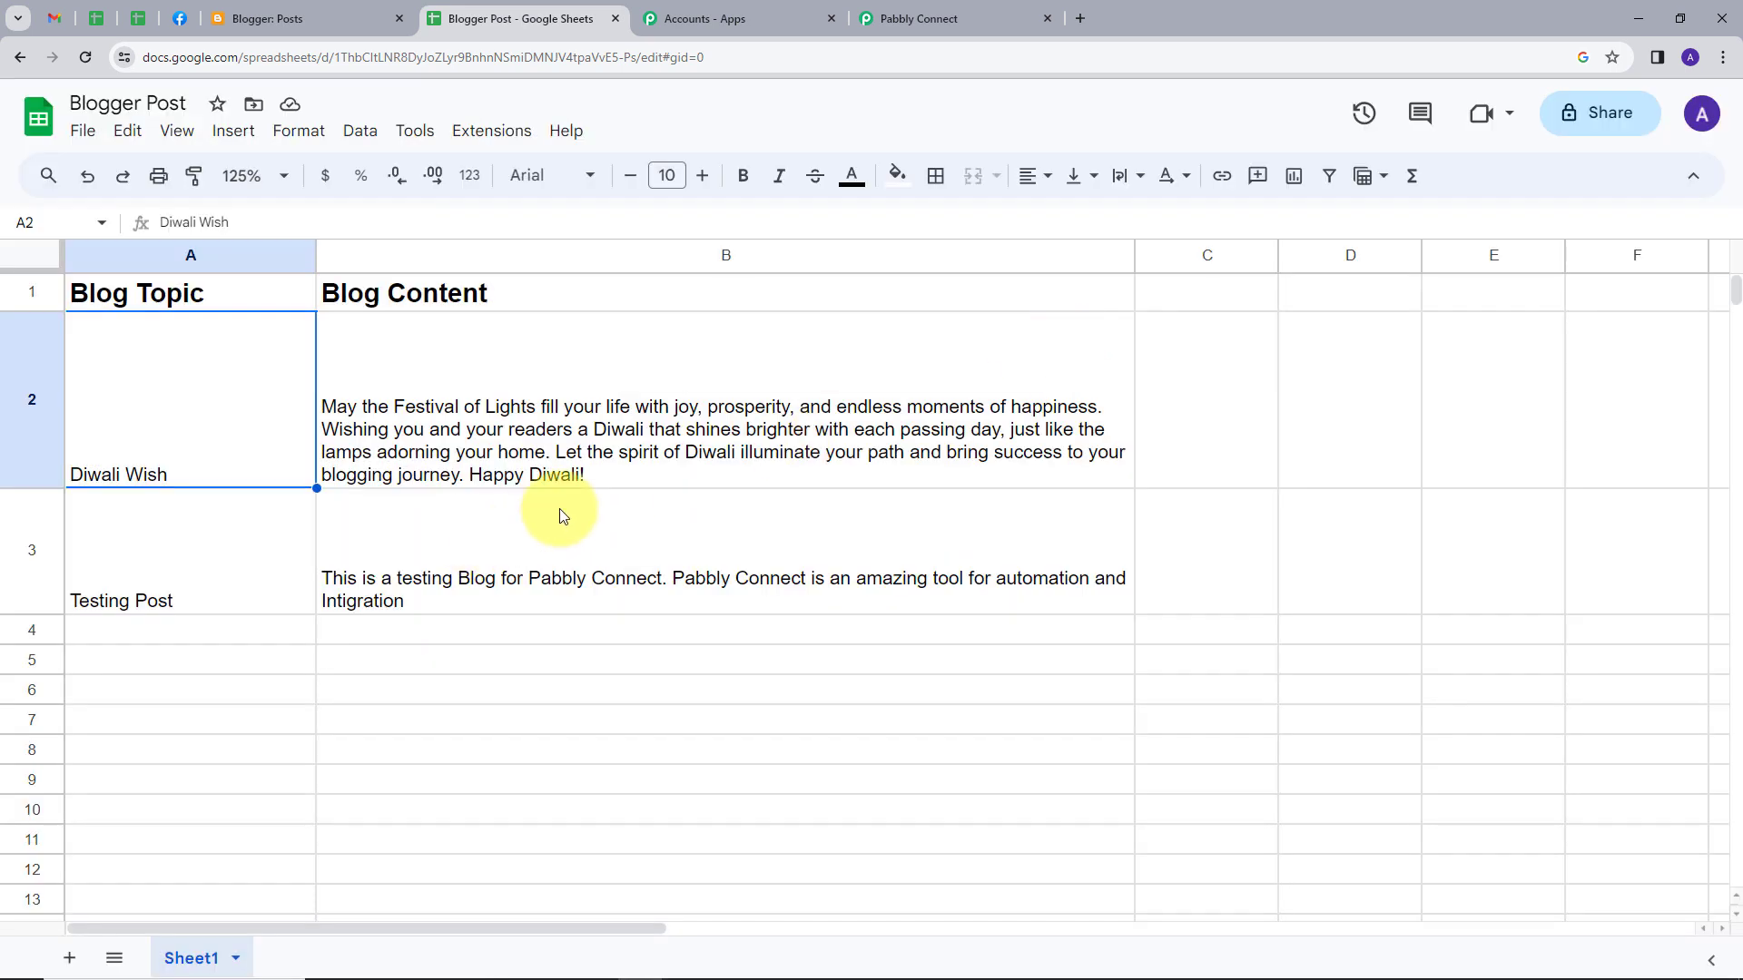
Switch to the Pabbly Connect workflow and examine the Blog Topic and Blog Content values in the received webhook response
{"action": "left_click", "coordinate": [917, 17]}
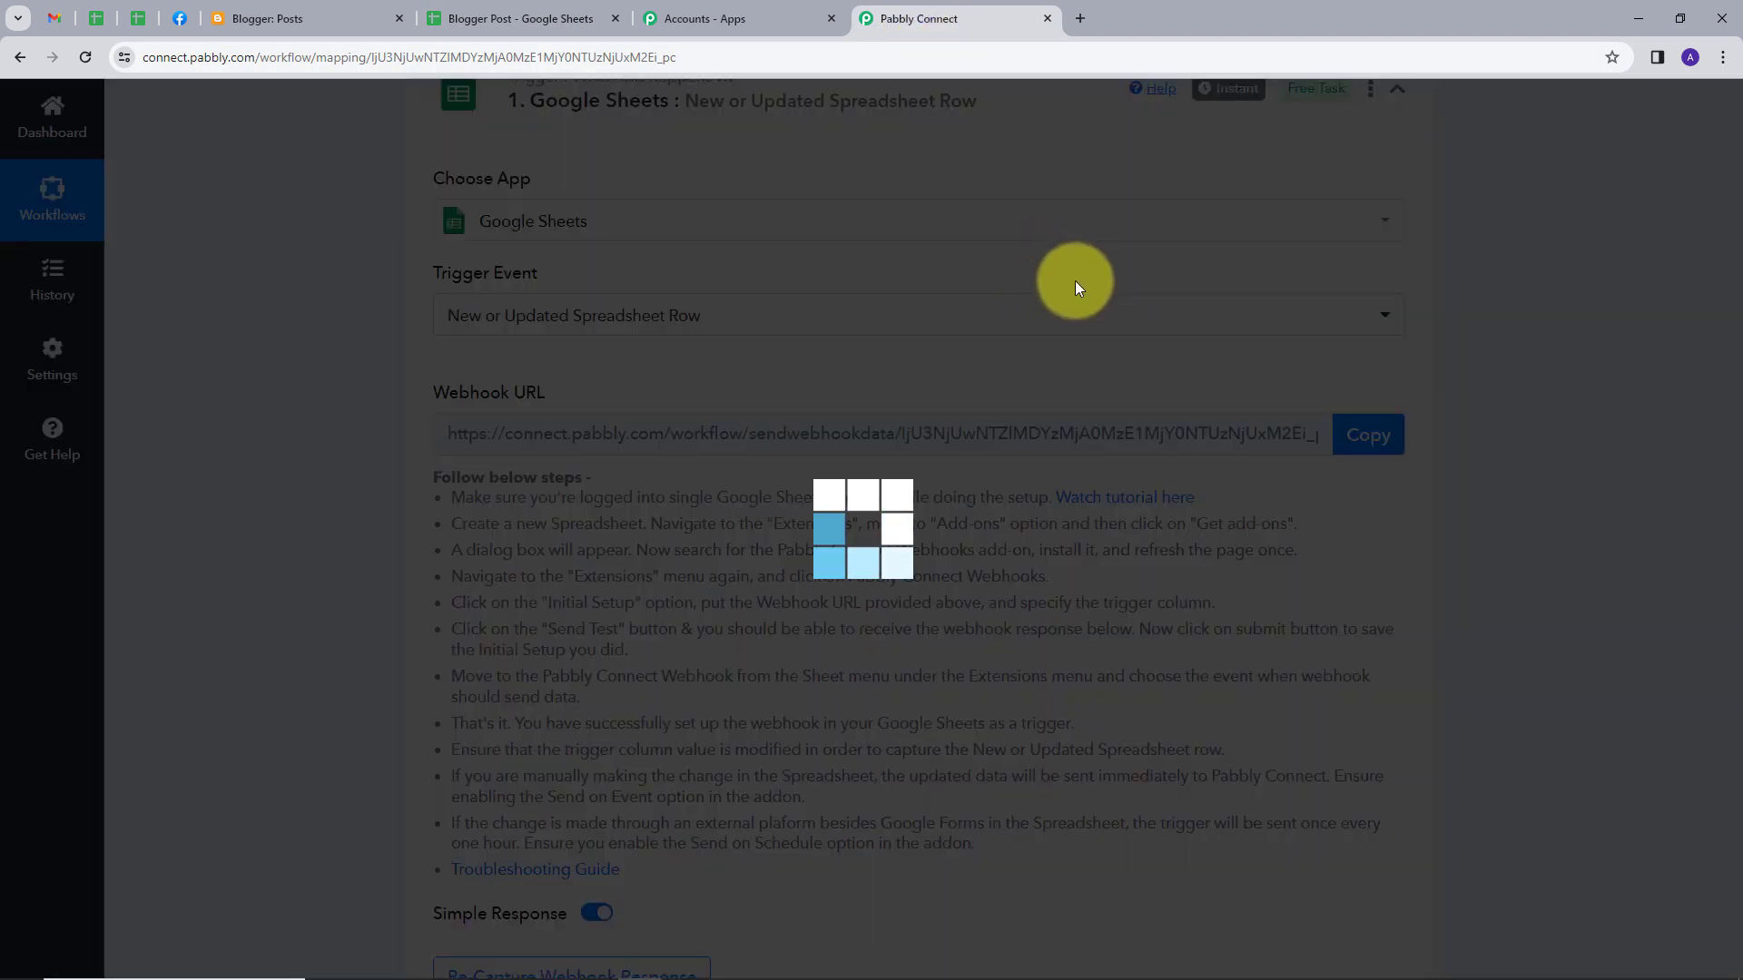
{"action": "scroll", "coordinate": [1075, 283], "scroll_direction": "down", "scroll_amount": 3}
{"action": "scroll", "coordinate": [1089, 363], "scroll_direction": "down", "scroll_amount": 4}
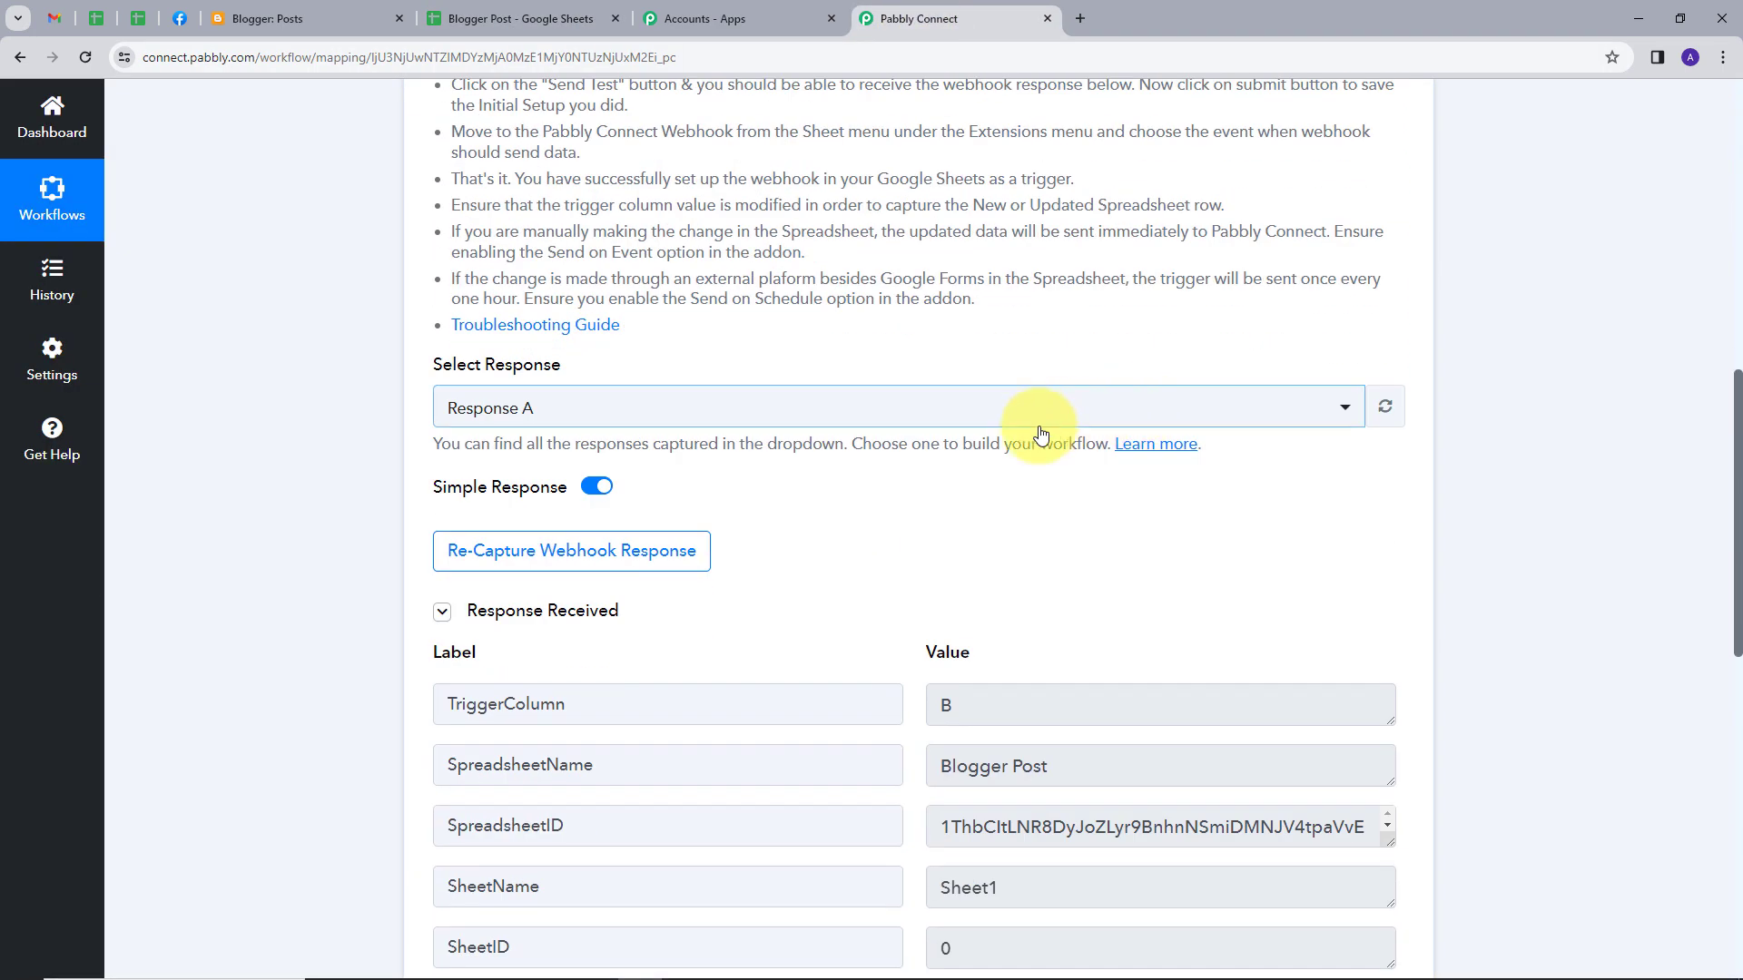
{"action": "scroll", "coordinate": [1261, 382], "scroll_direction": "down", "scroll_amount": 4}
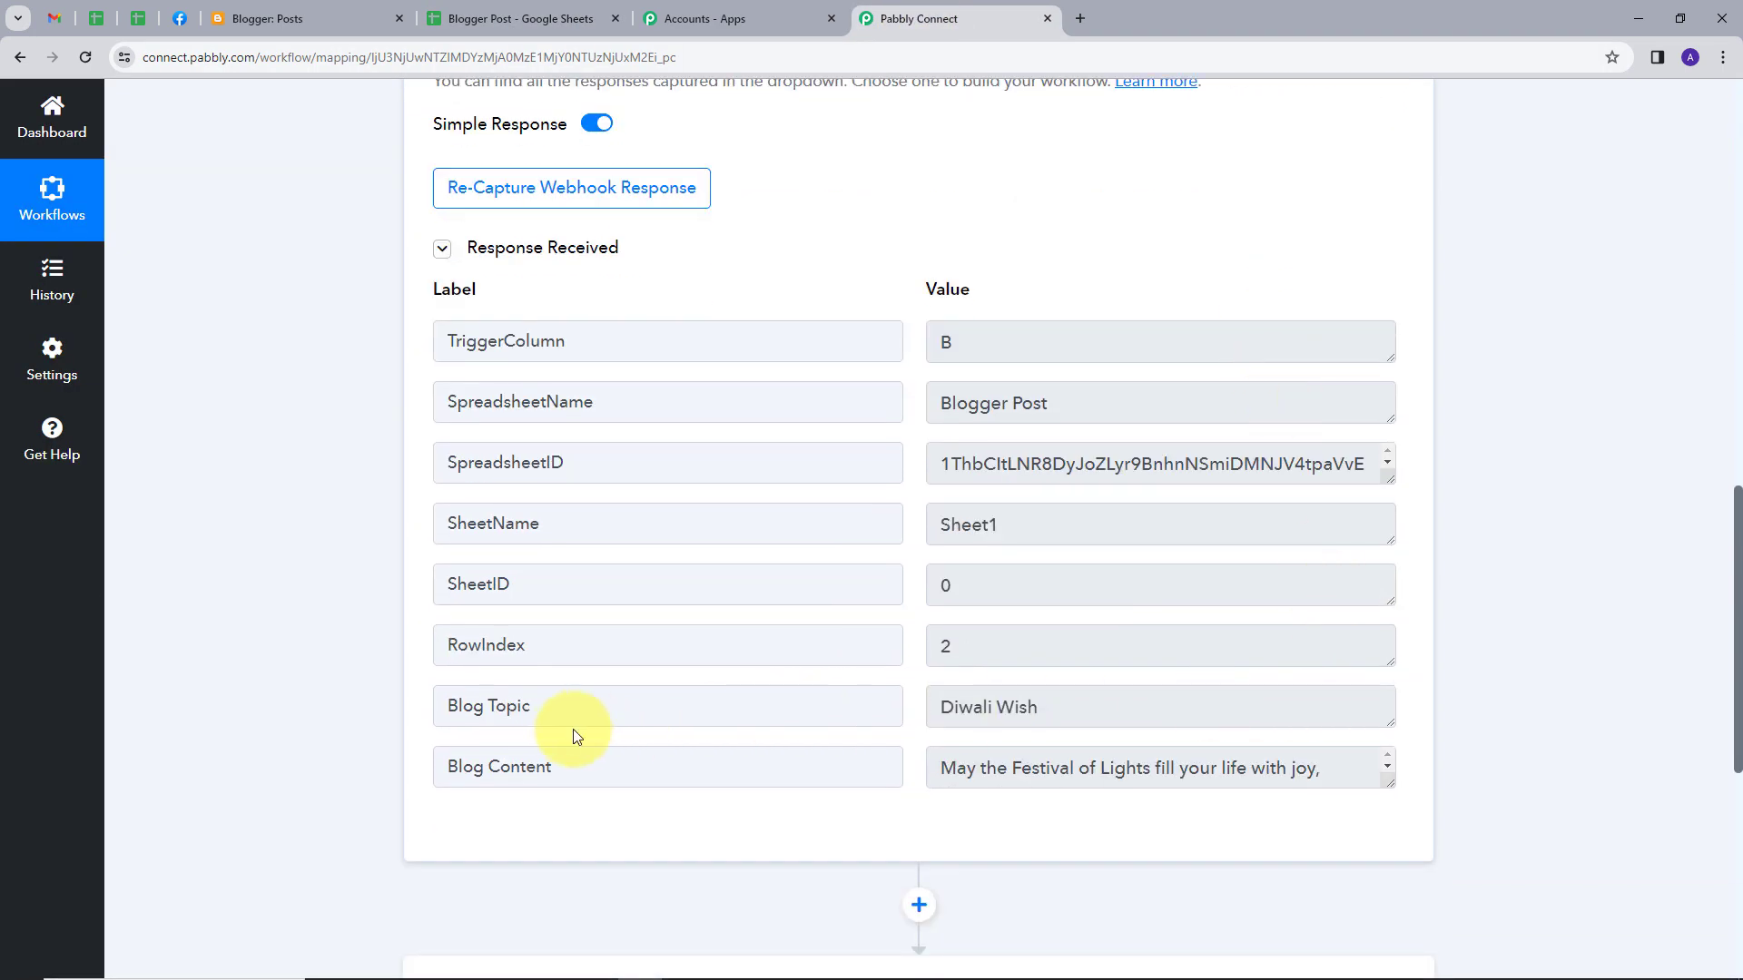
{"action": "left_click", "coordinate": [943, 717]}
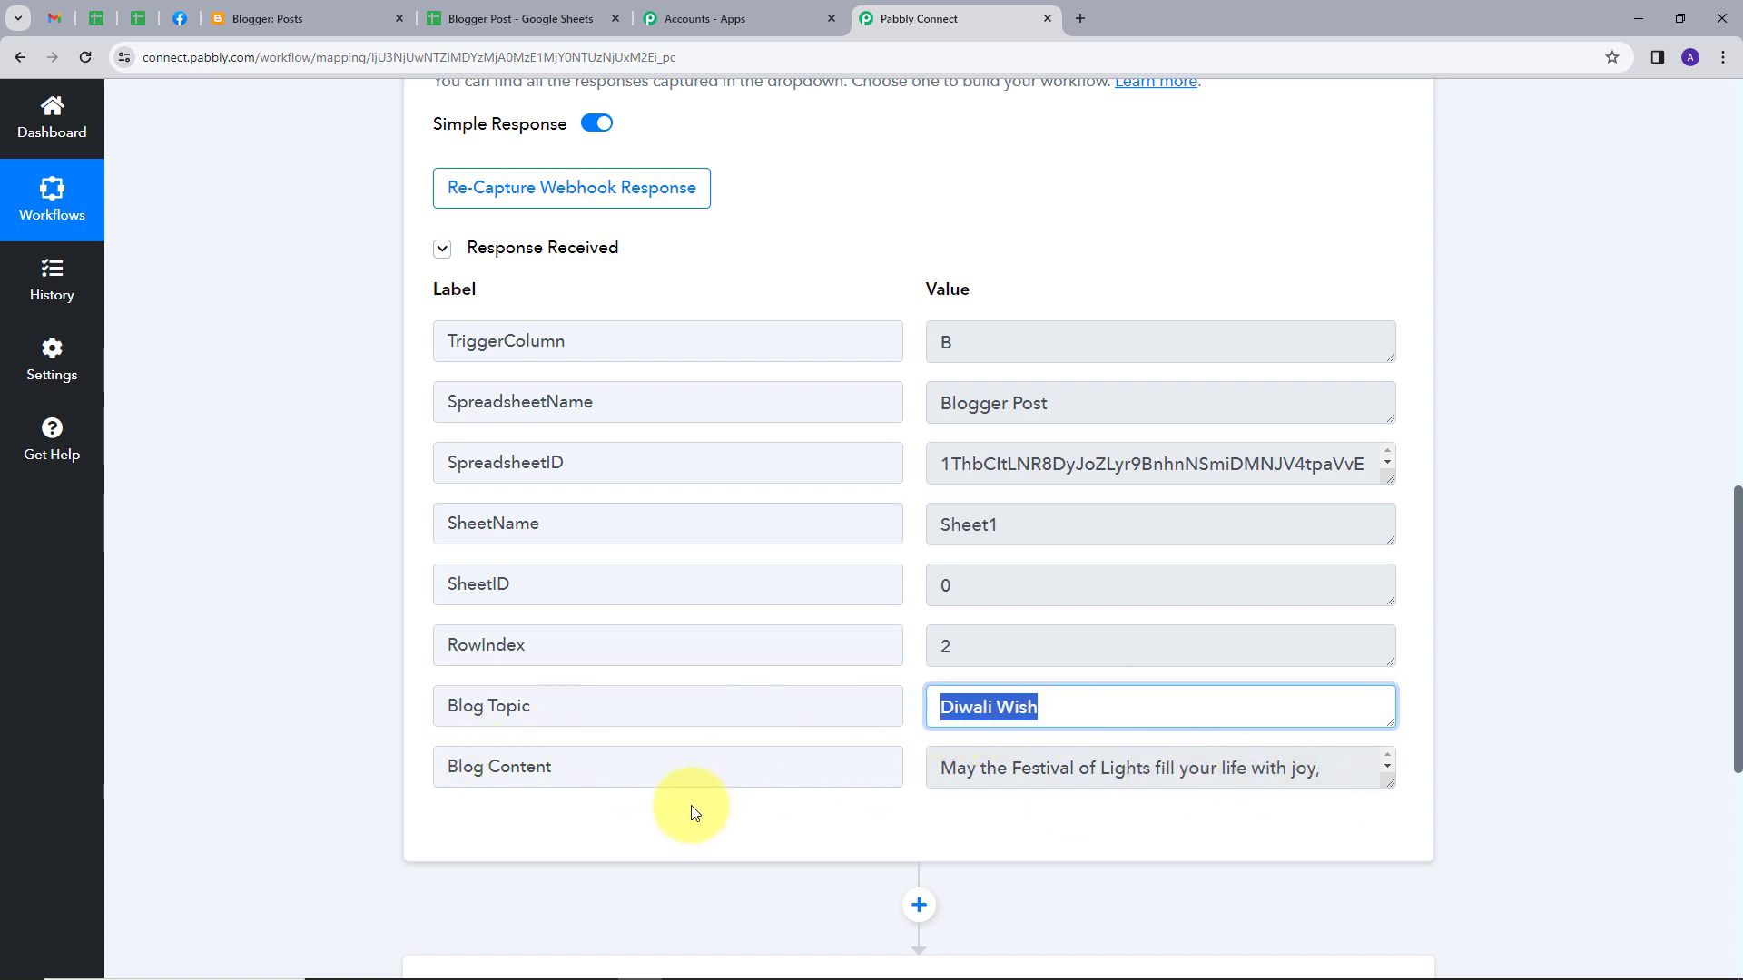
{"action": "left_click_drag", "start_coordinate": [1391, 780], "coordinate": [1385, 839]}
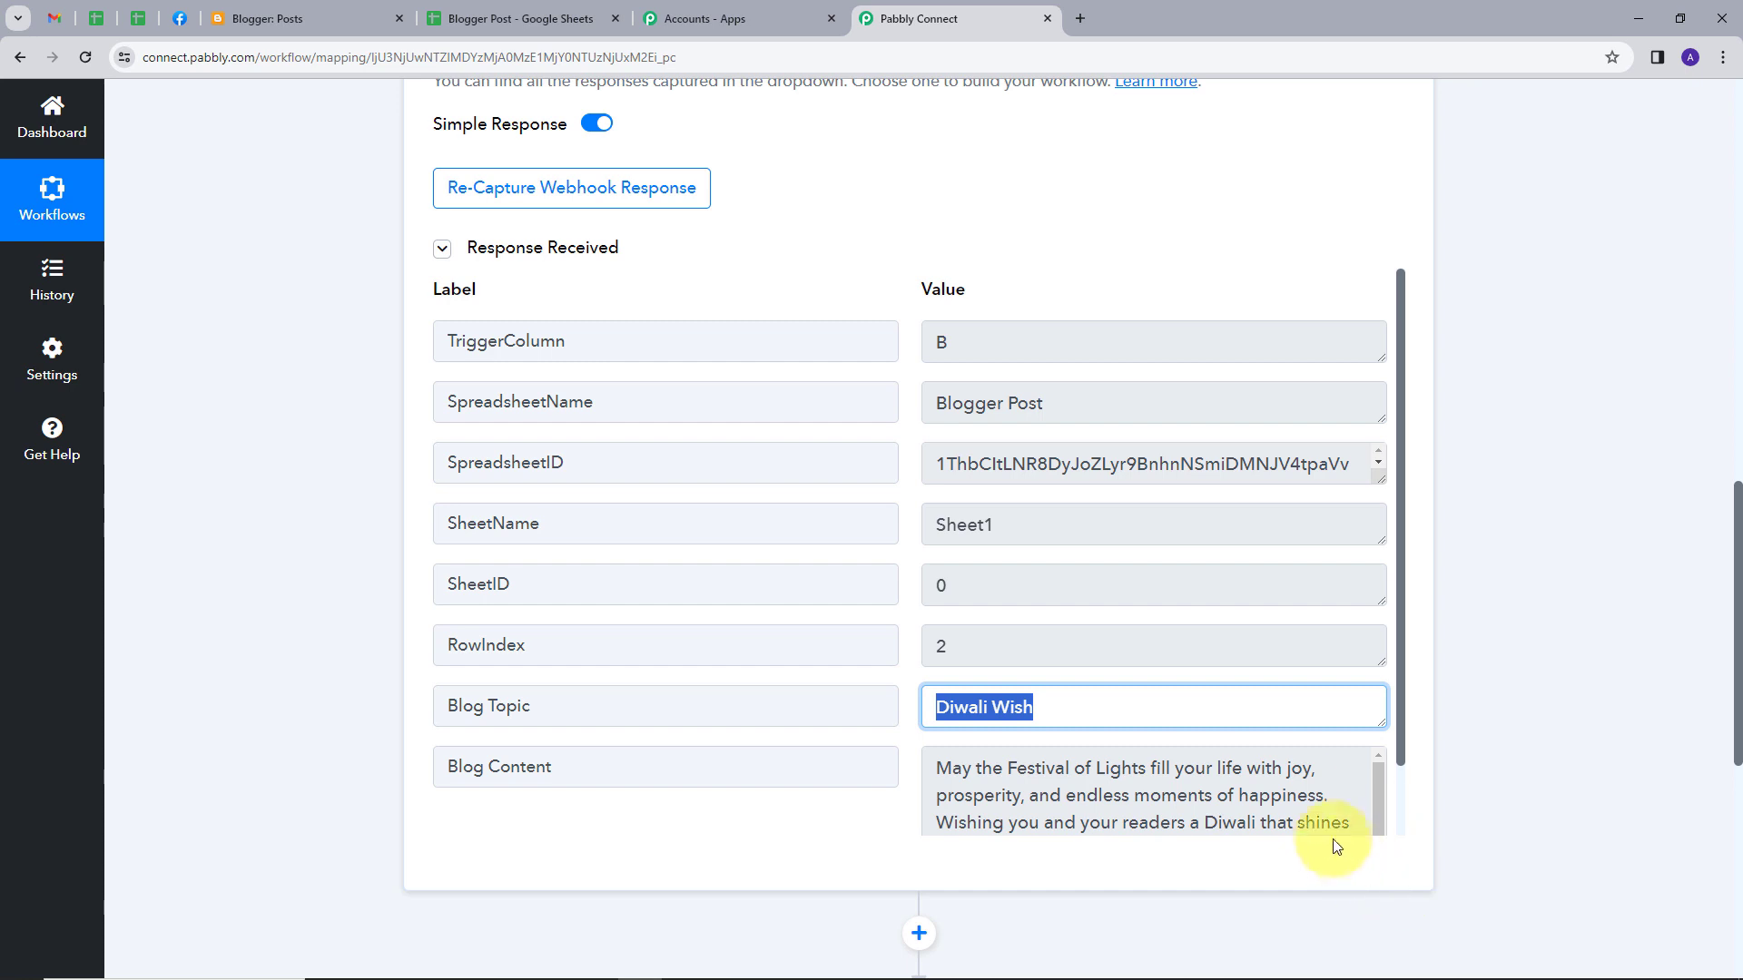
{"action": "scroll", "coordinate": [1311, 799], "scroll_direction": "down", "scroll_amount": 2}
{"action": "scroll", "coordinate": [1148, 802], "scroll_direction": "down", "scroll_amount": 1}
{"action": "scroll", "coordinate": [1145, 801], "scroll_direction": "up", "scroll_amount": 1}
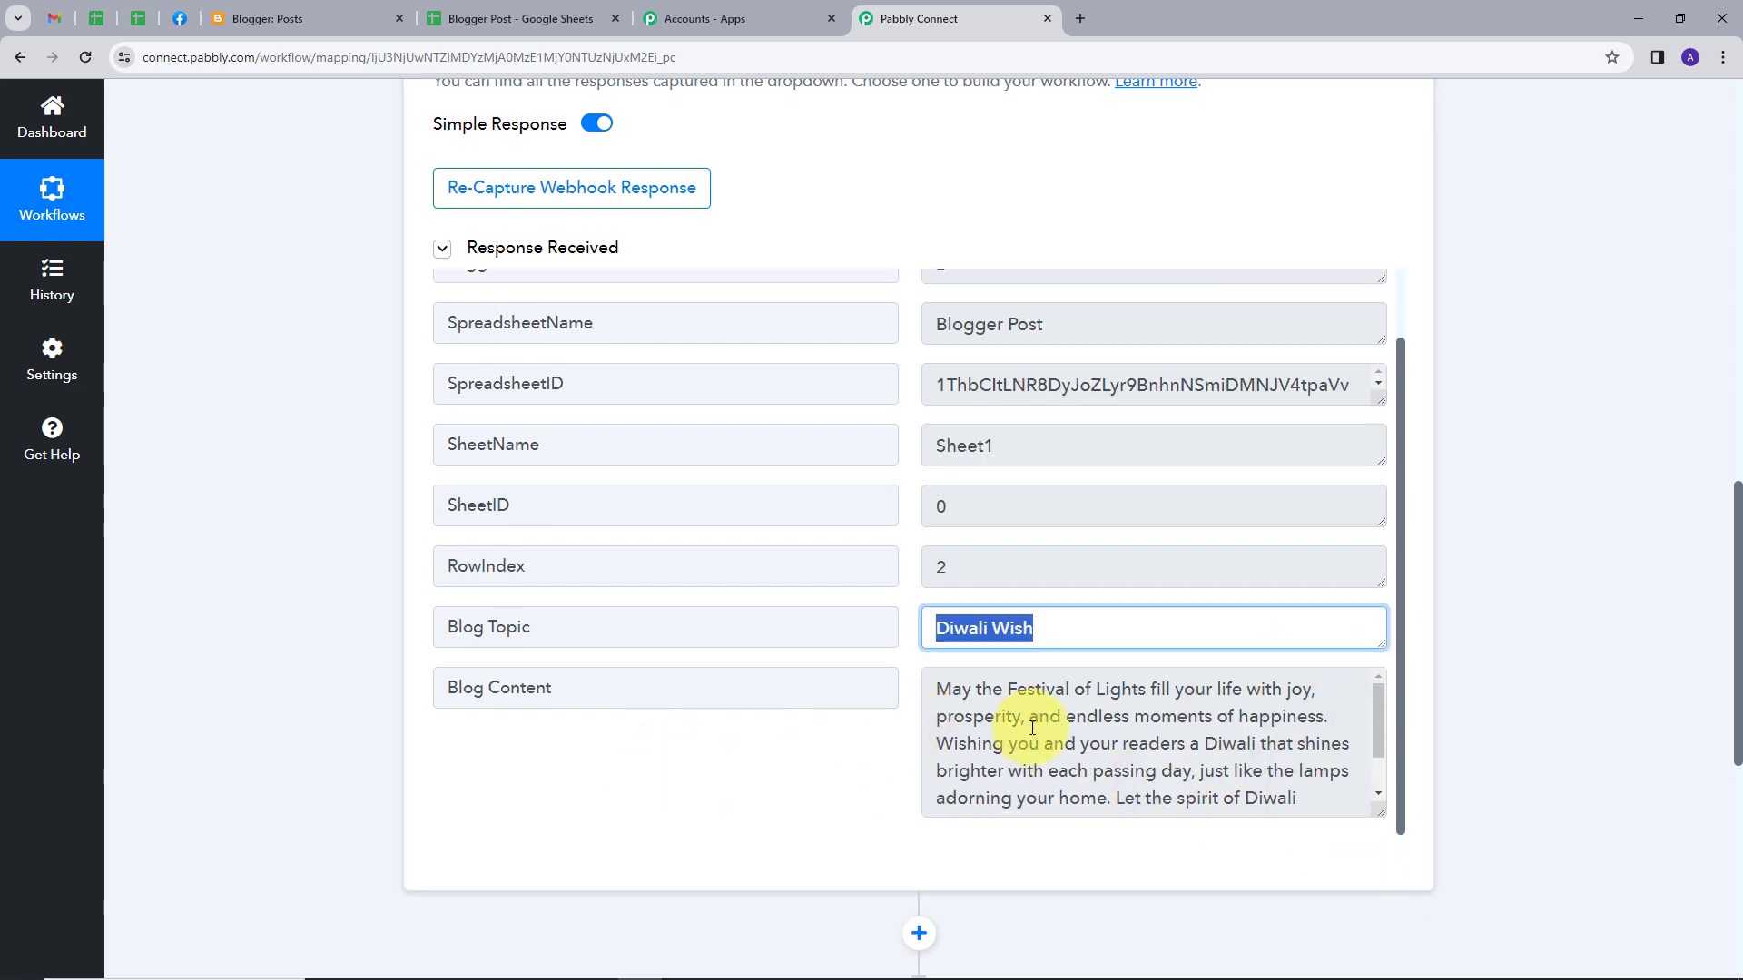
{"action": "left_click", "coordinate": [837, 778]}
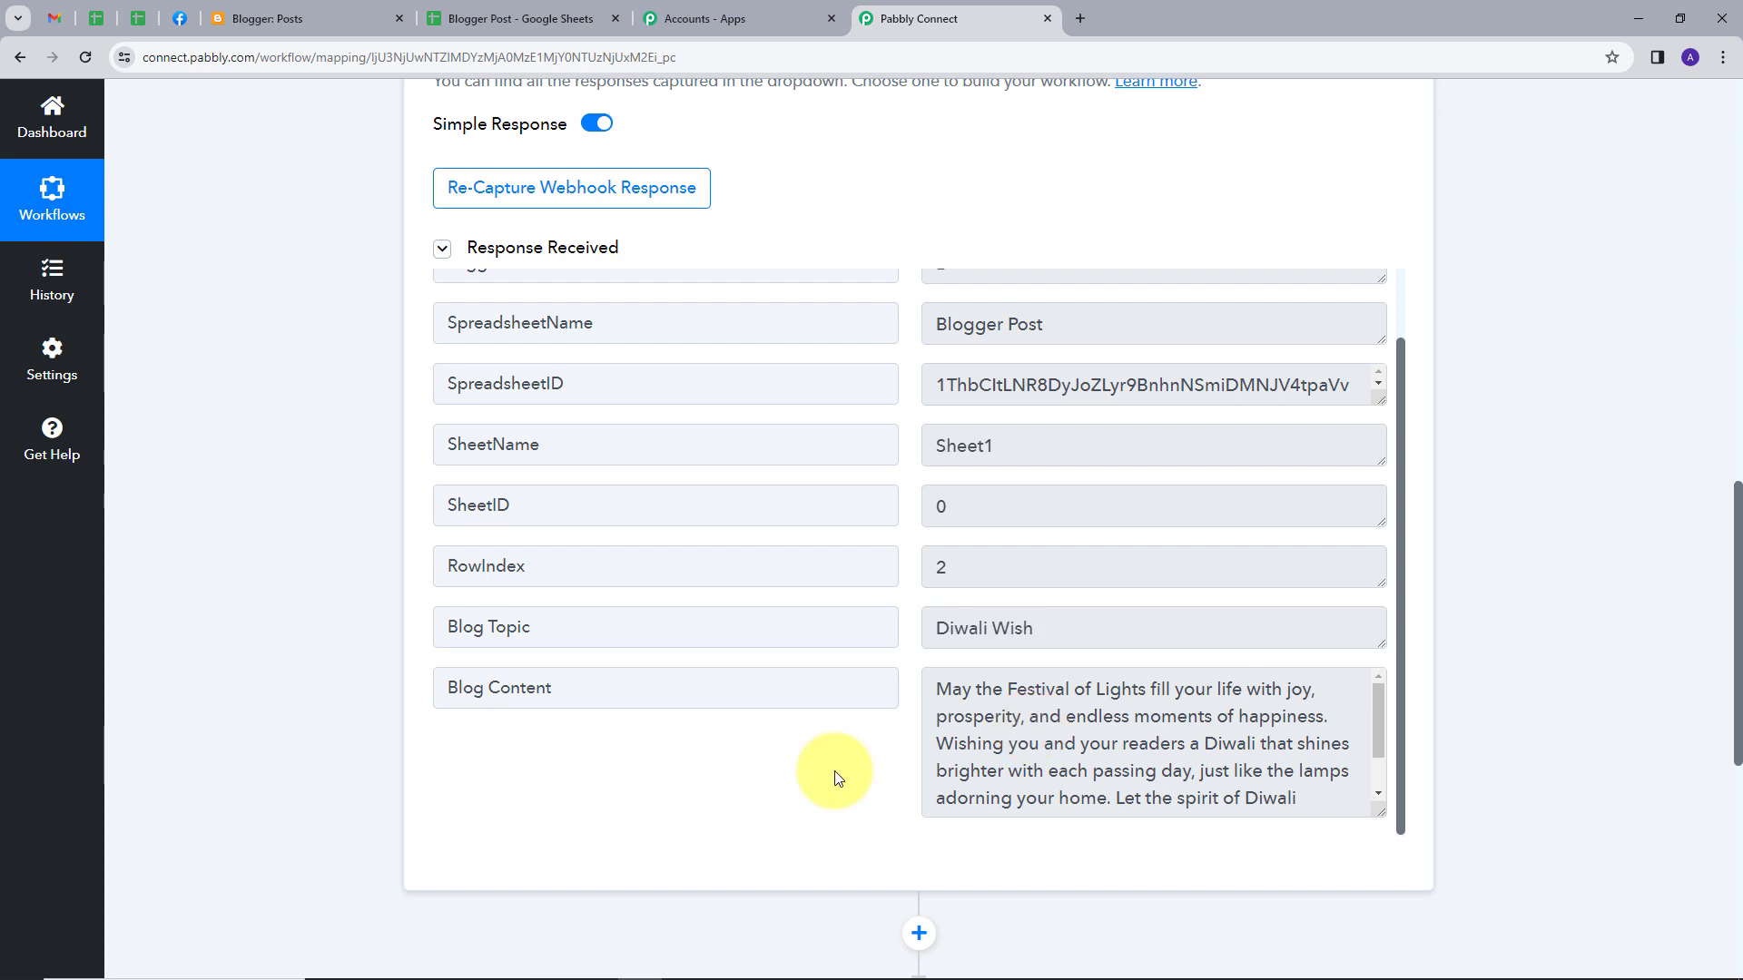
Set the workflow's action to Google Blogger with the event Create a Post
{"action": "scroll", "coordinate": [1089, 662], "scroll_direction": "down", "scroll_amount": 2}
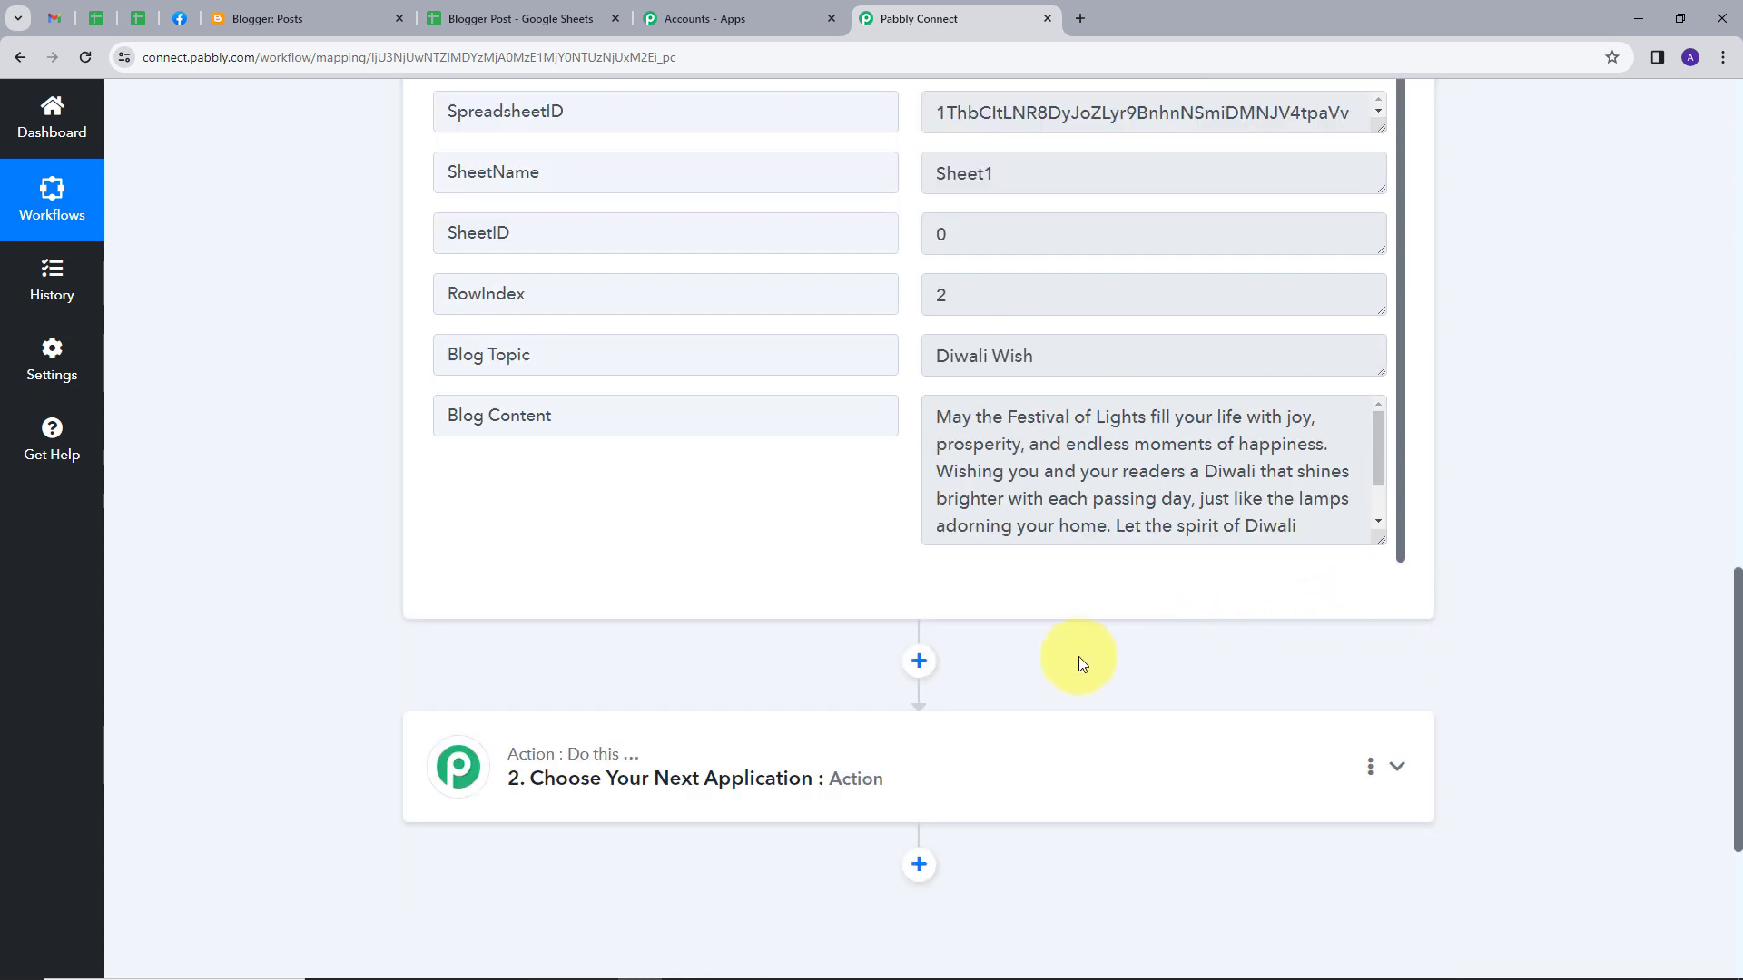
{"action": "scroll", "coordinate": [1206, 646], "scroll_direction": "down", "scroll_amount": 2}
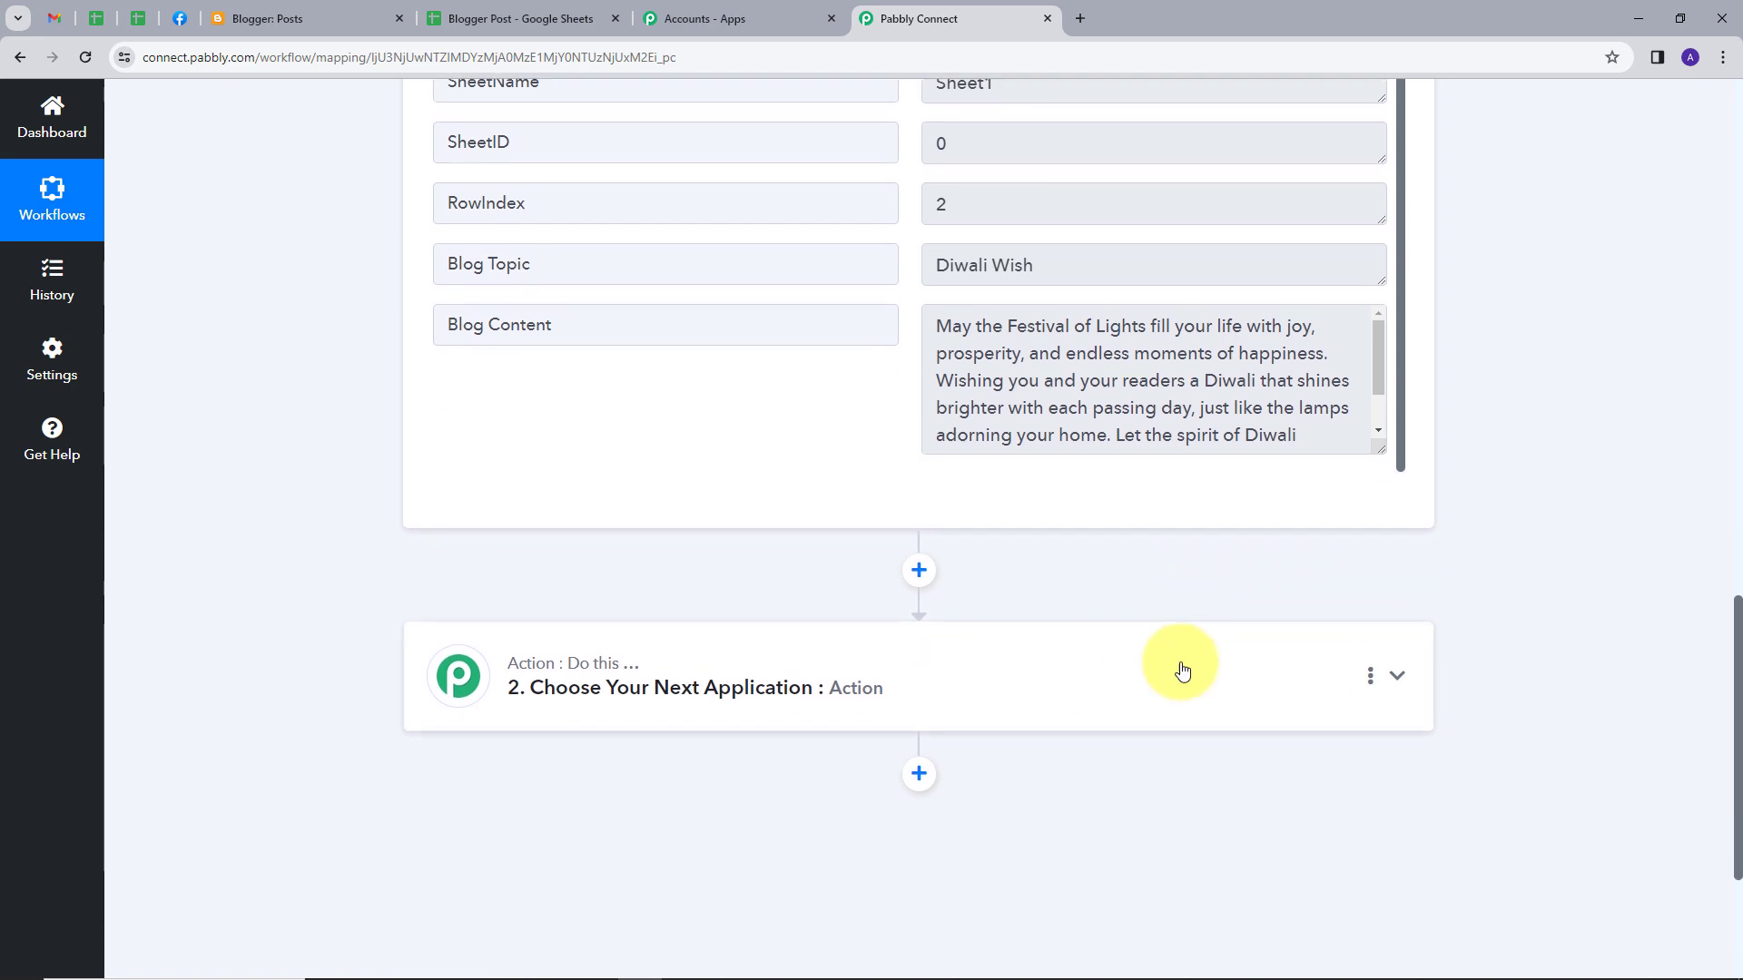
{"action": "left_click", "coordinate": [1387, 673]}
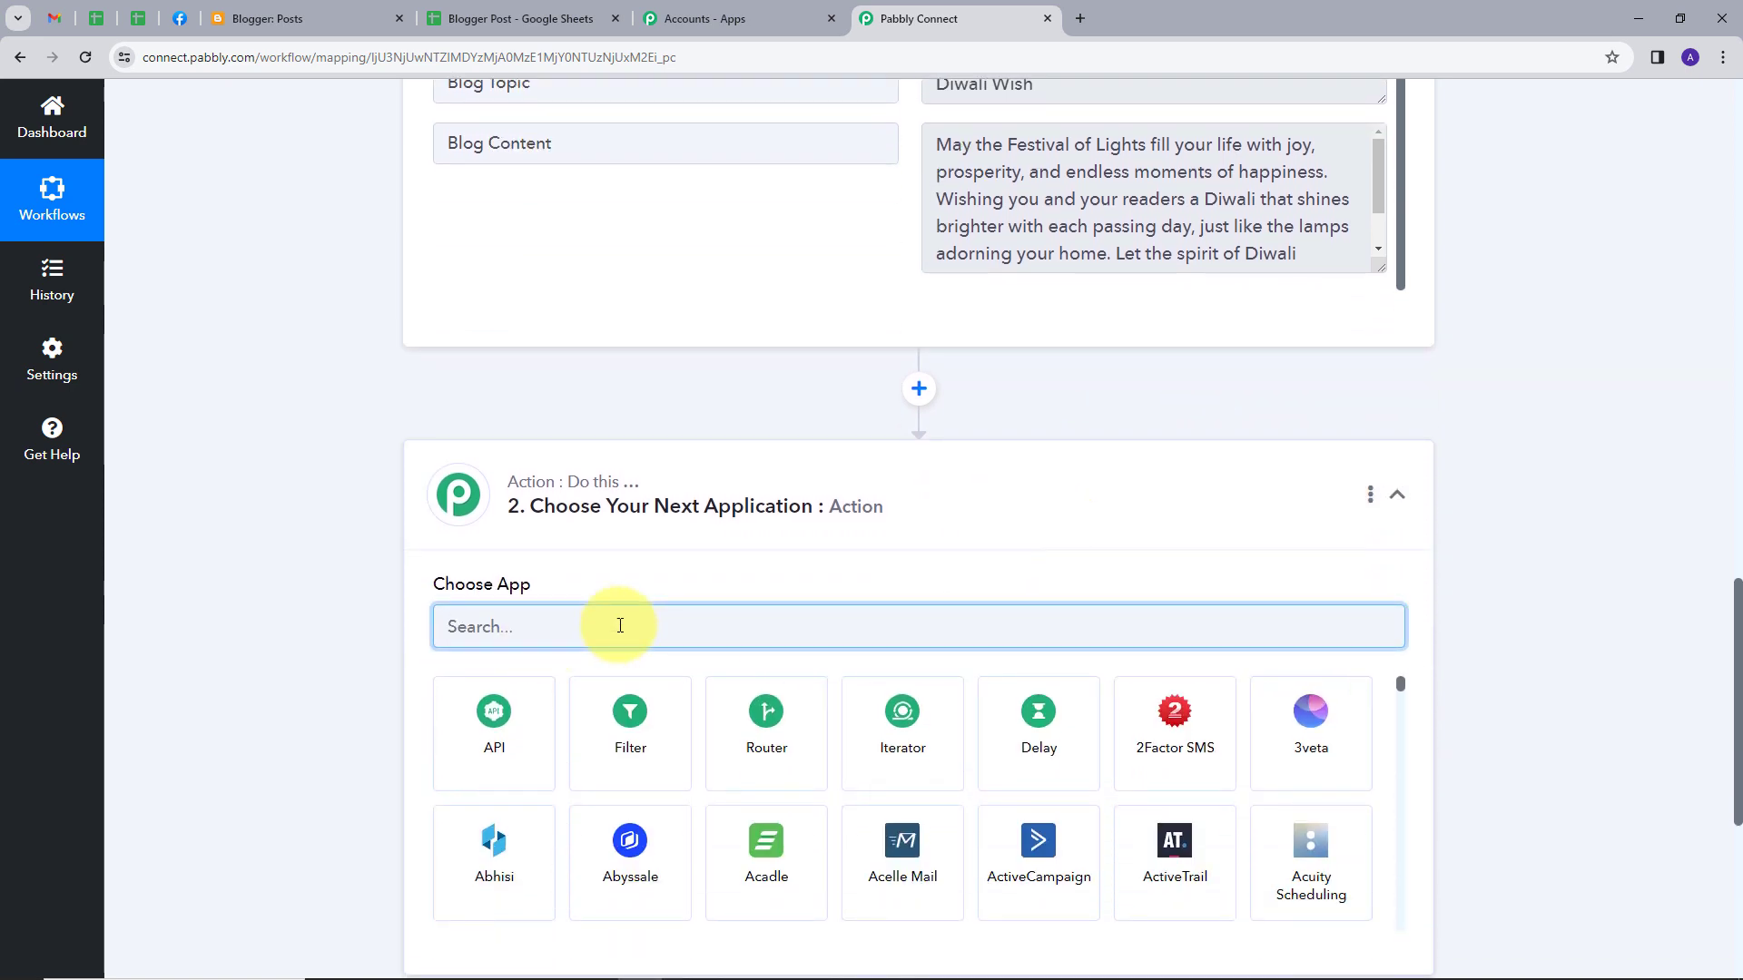
{"action": "type", "text": "blo"}
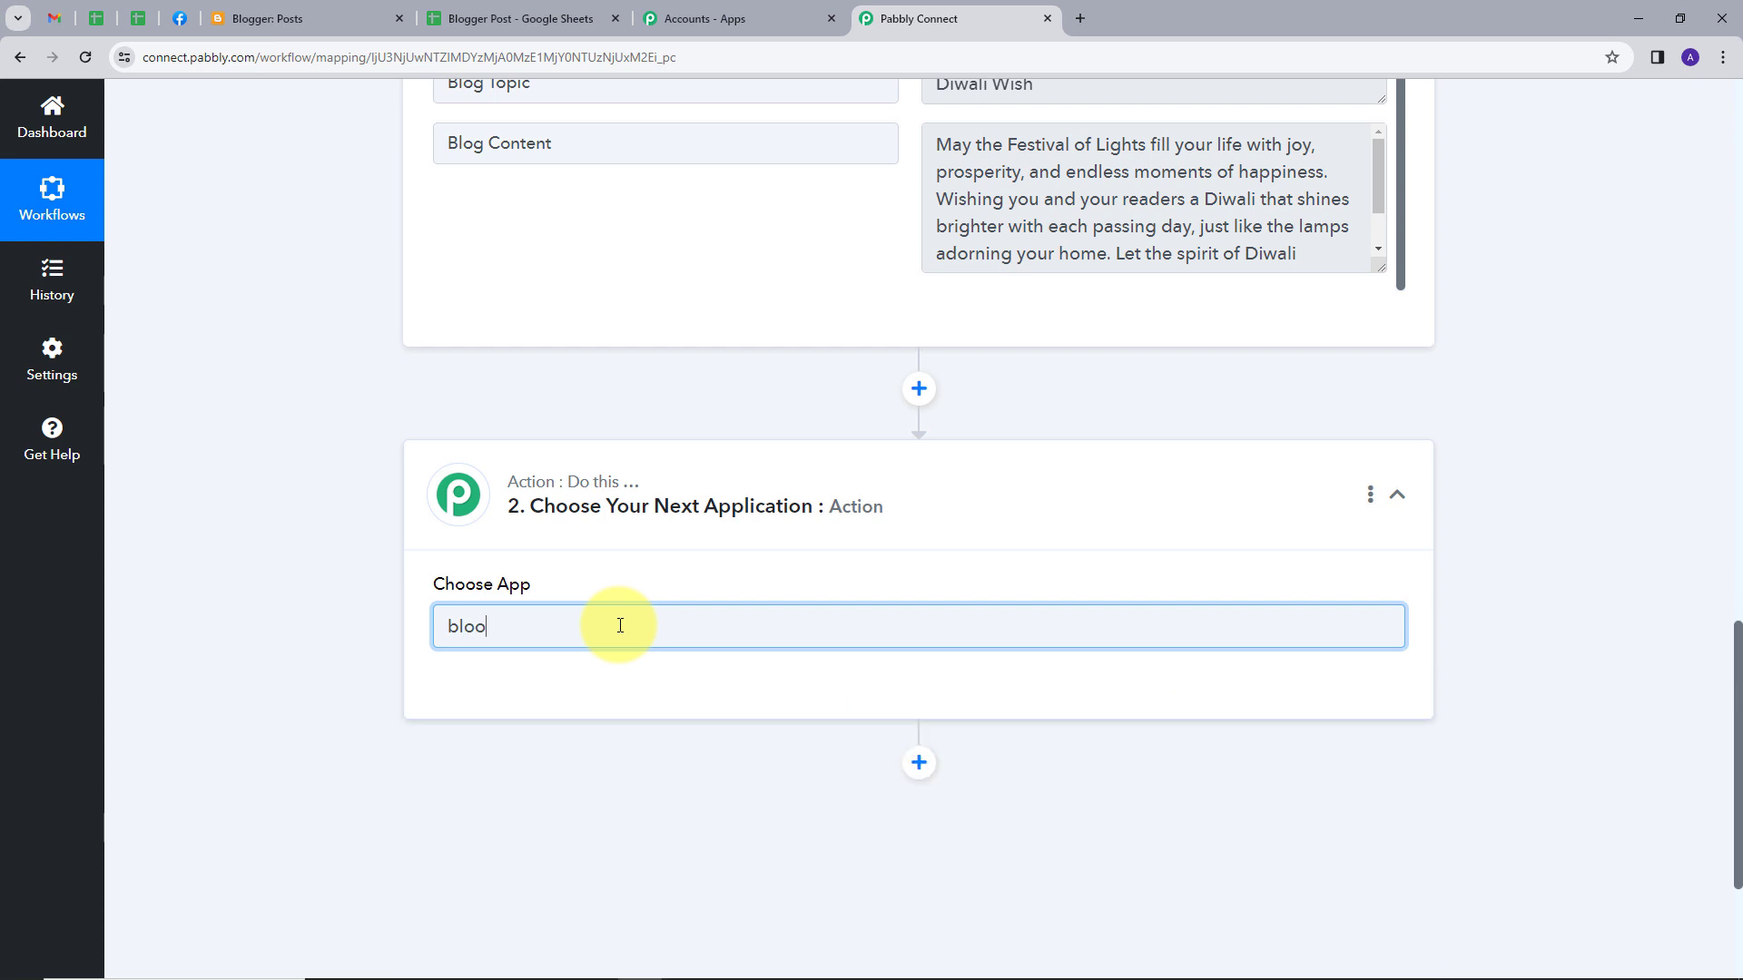
{"action": "left_click", "coordinate": [508, 723]}
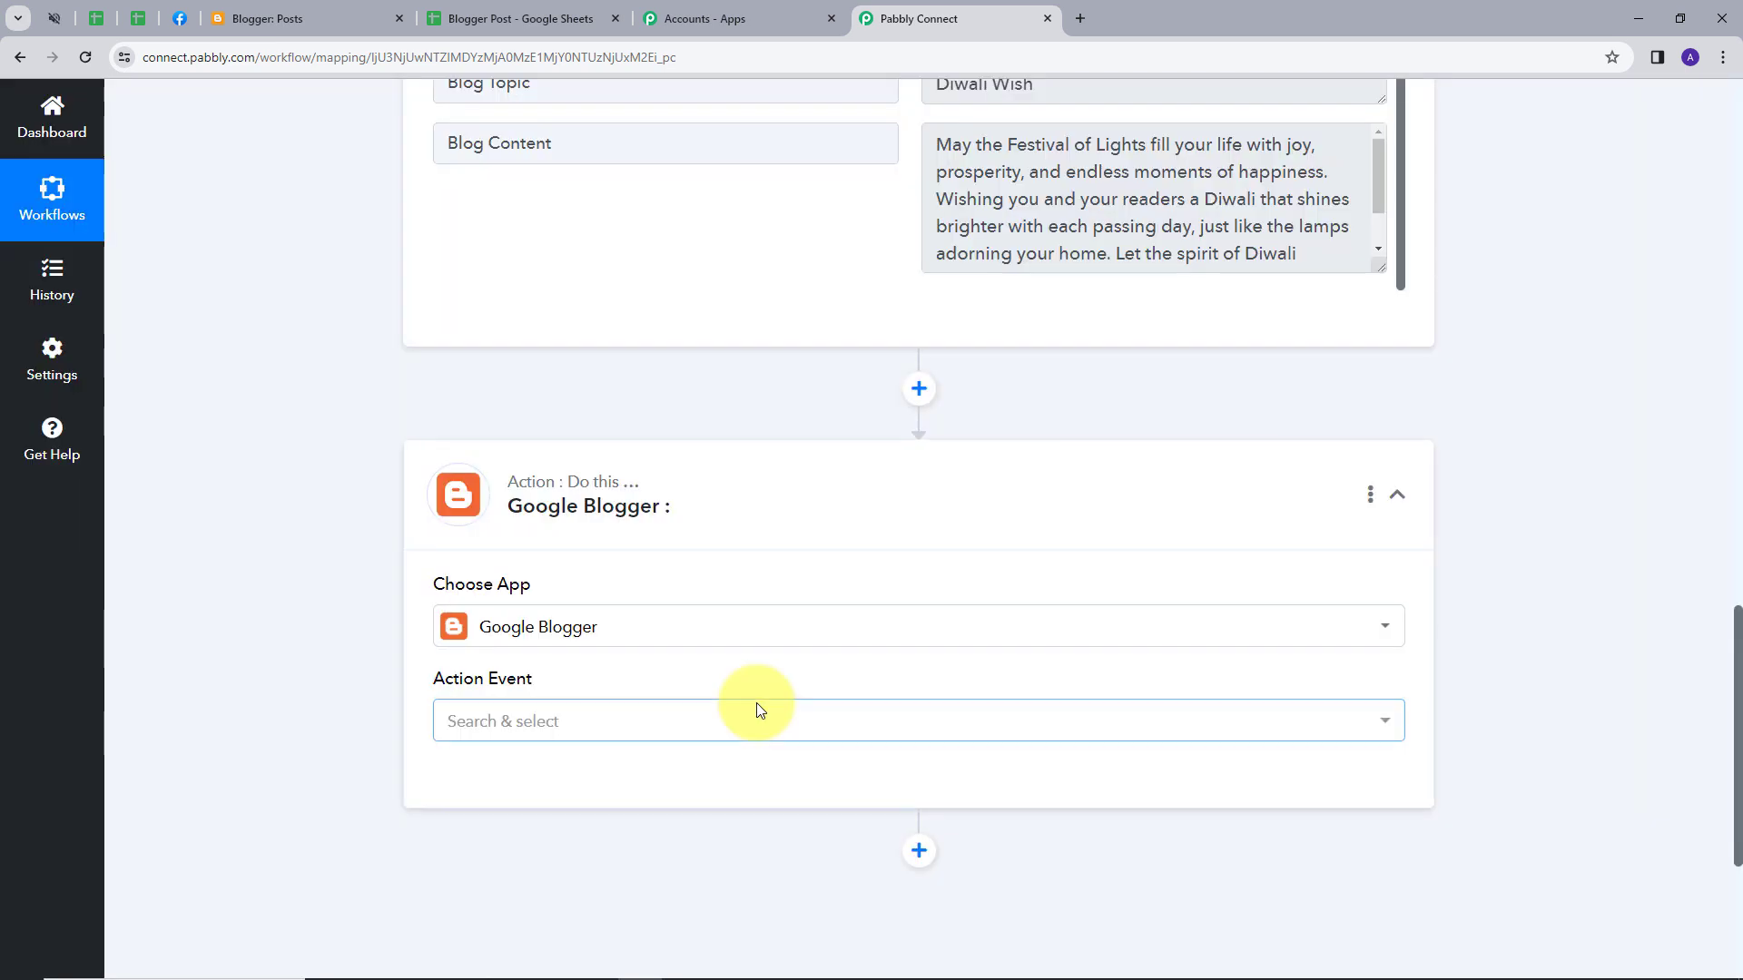
{"action": "left_click", "coordinate": [598, 721]}
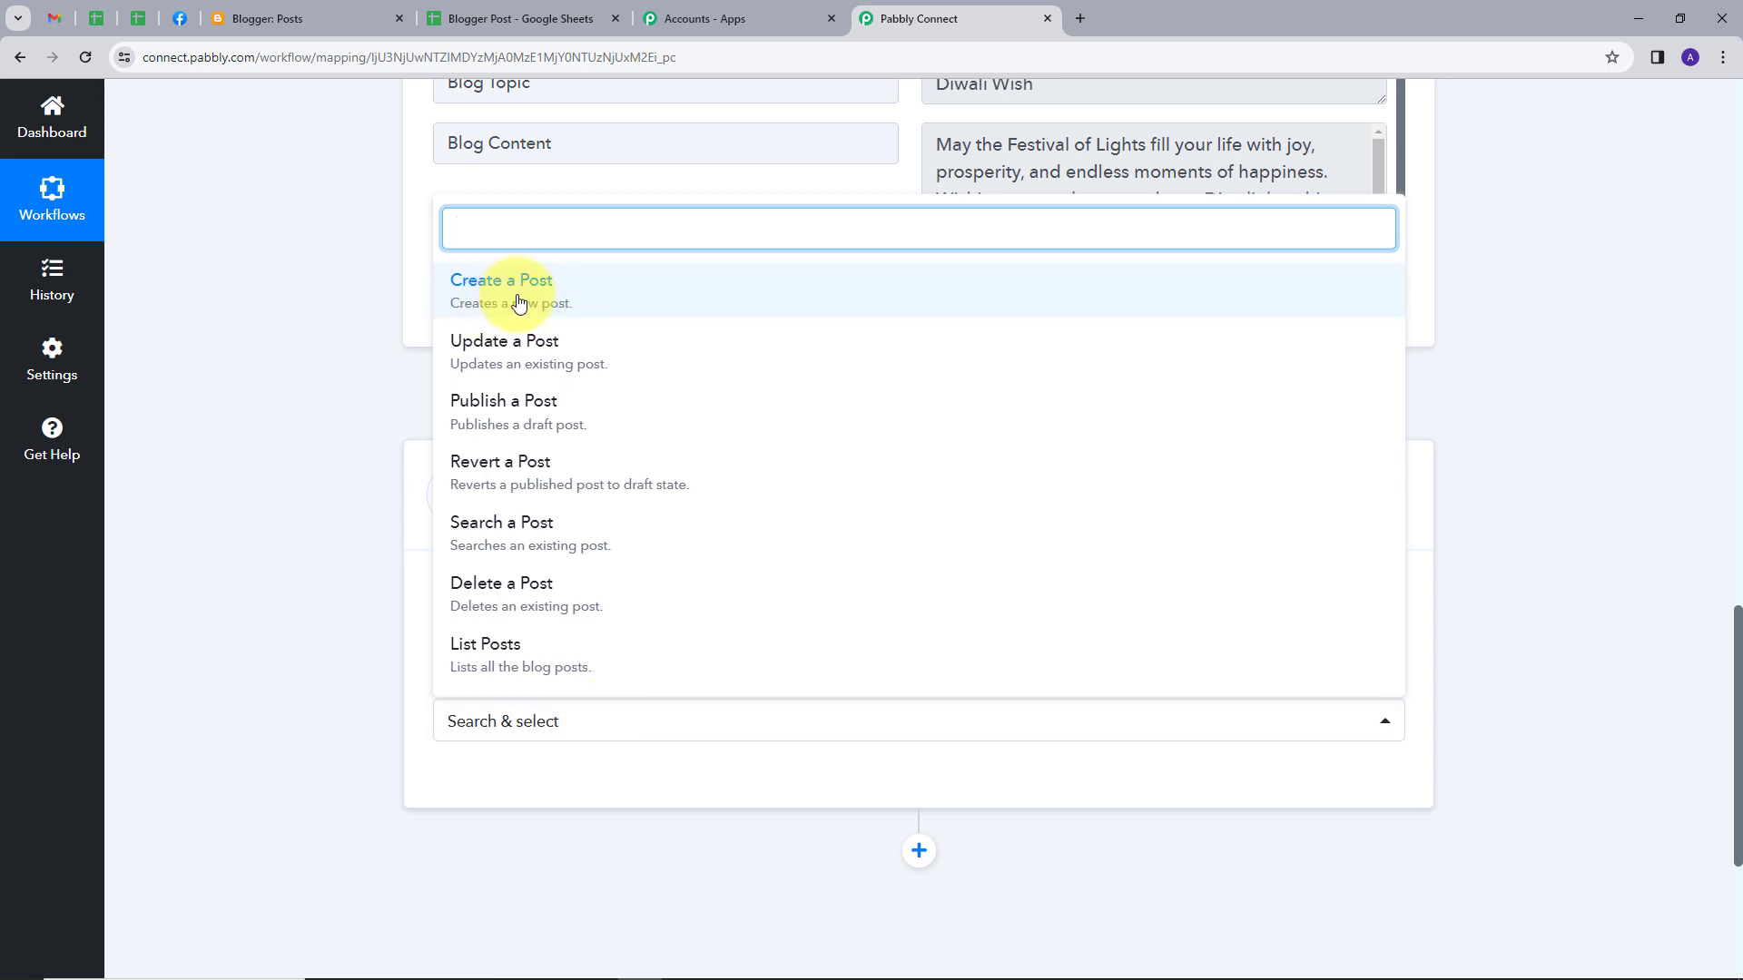
{"action": "left_click", "coordinate": [552, 311]}
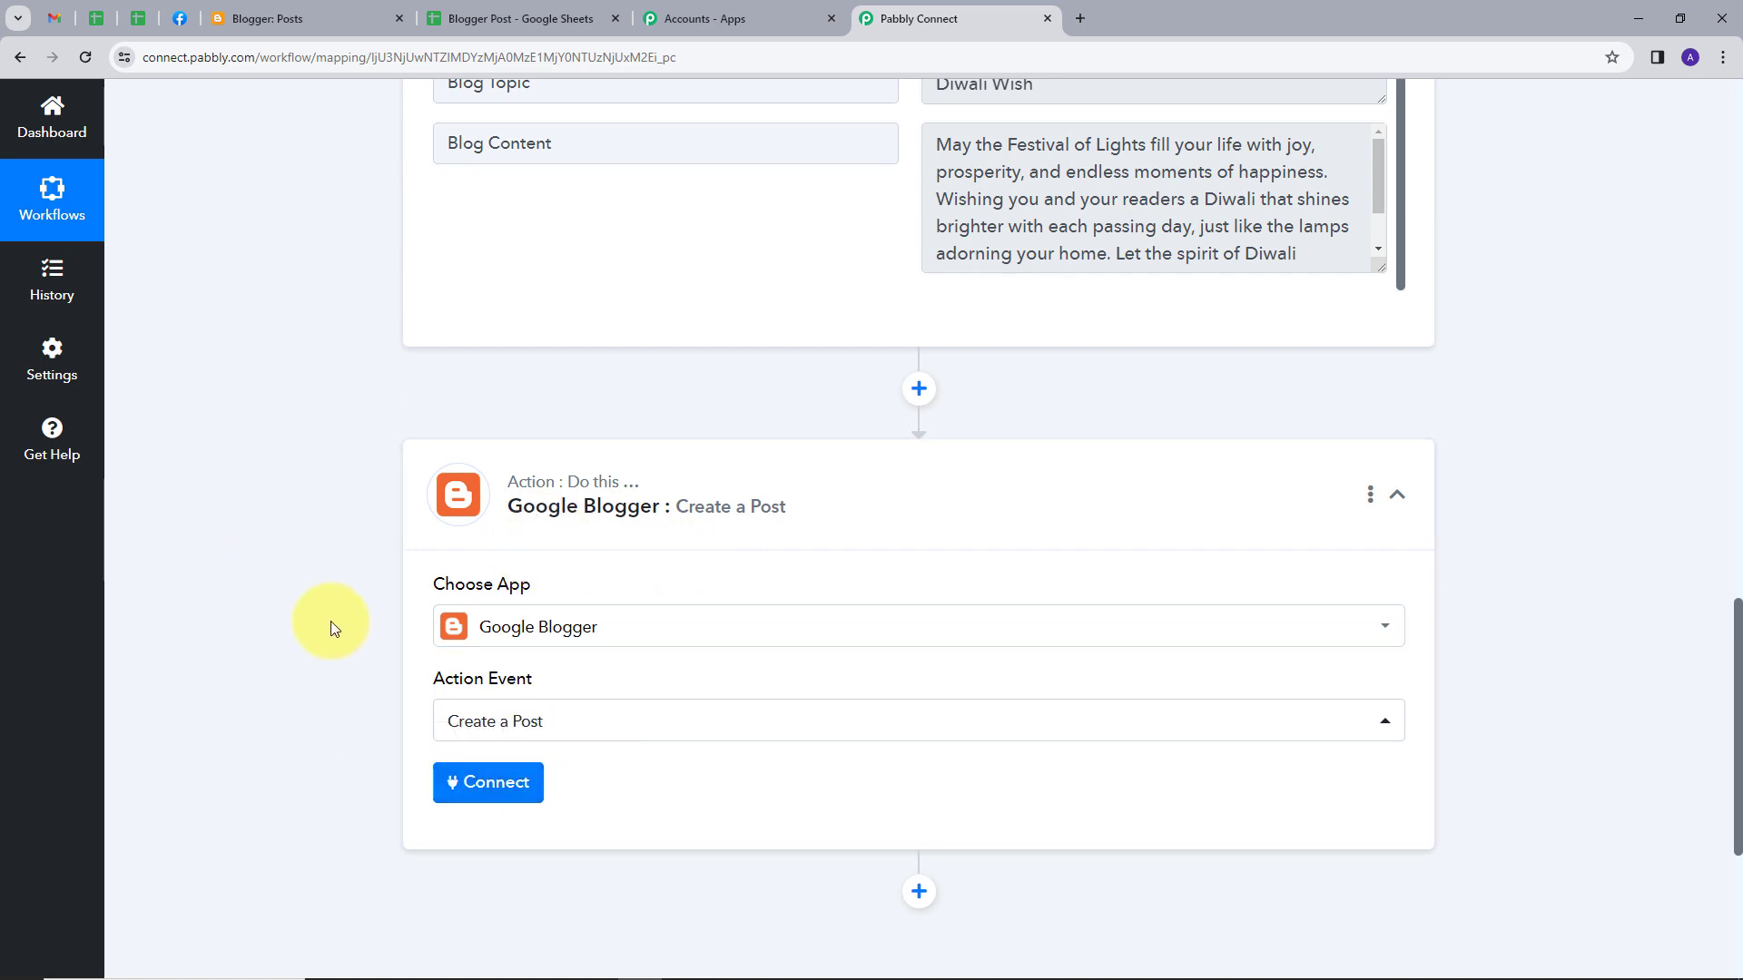
Add a new Google Blogger connection by signing in with Google and granting Pabbly Connect Blogger access
{"action": "left_click", "coordinate": [489, 786]}
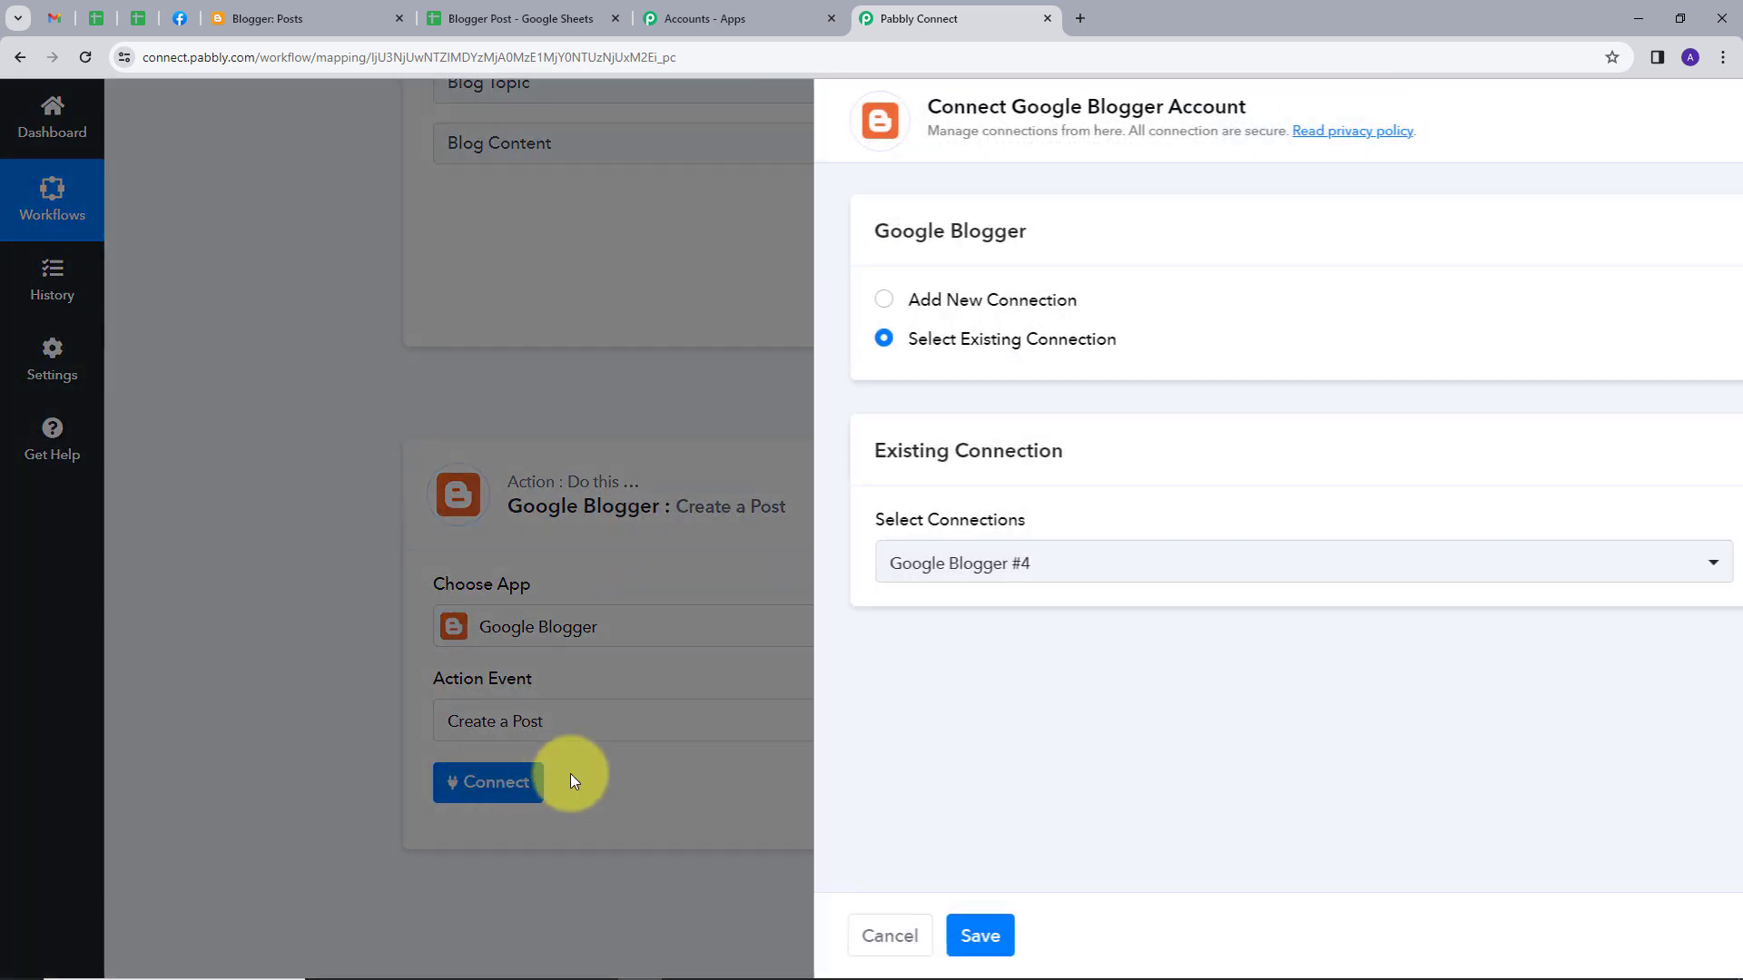
{"action": "left_click", "coordinate": [887, 304]}
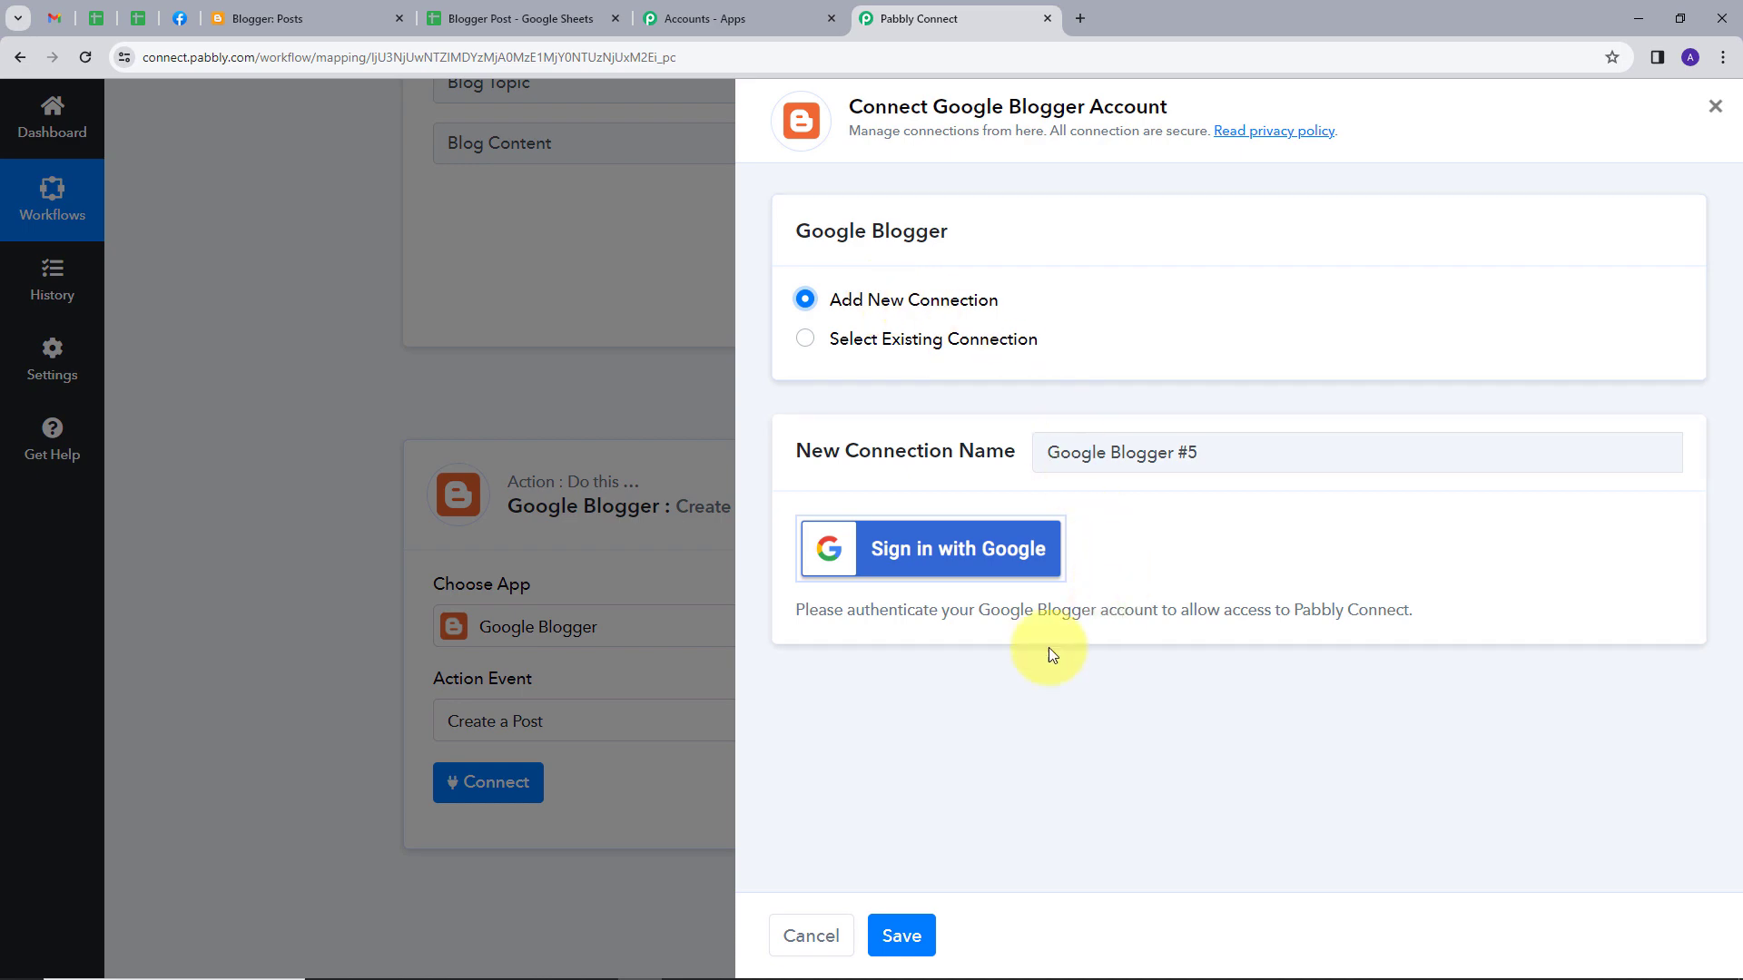
{"action": "left_click", "coordinate": [970, 559]}
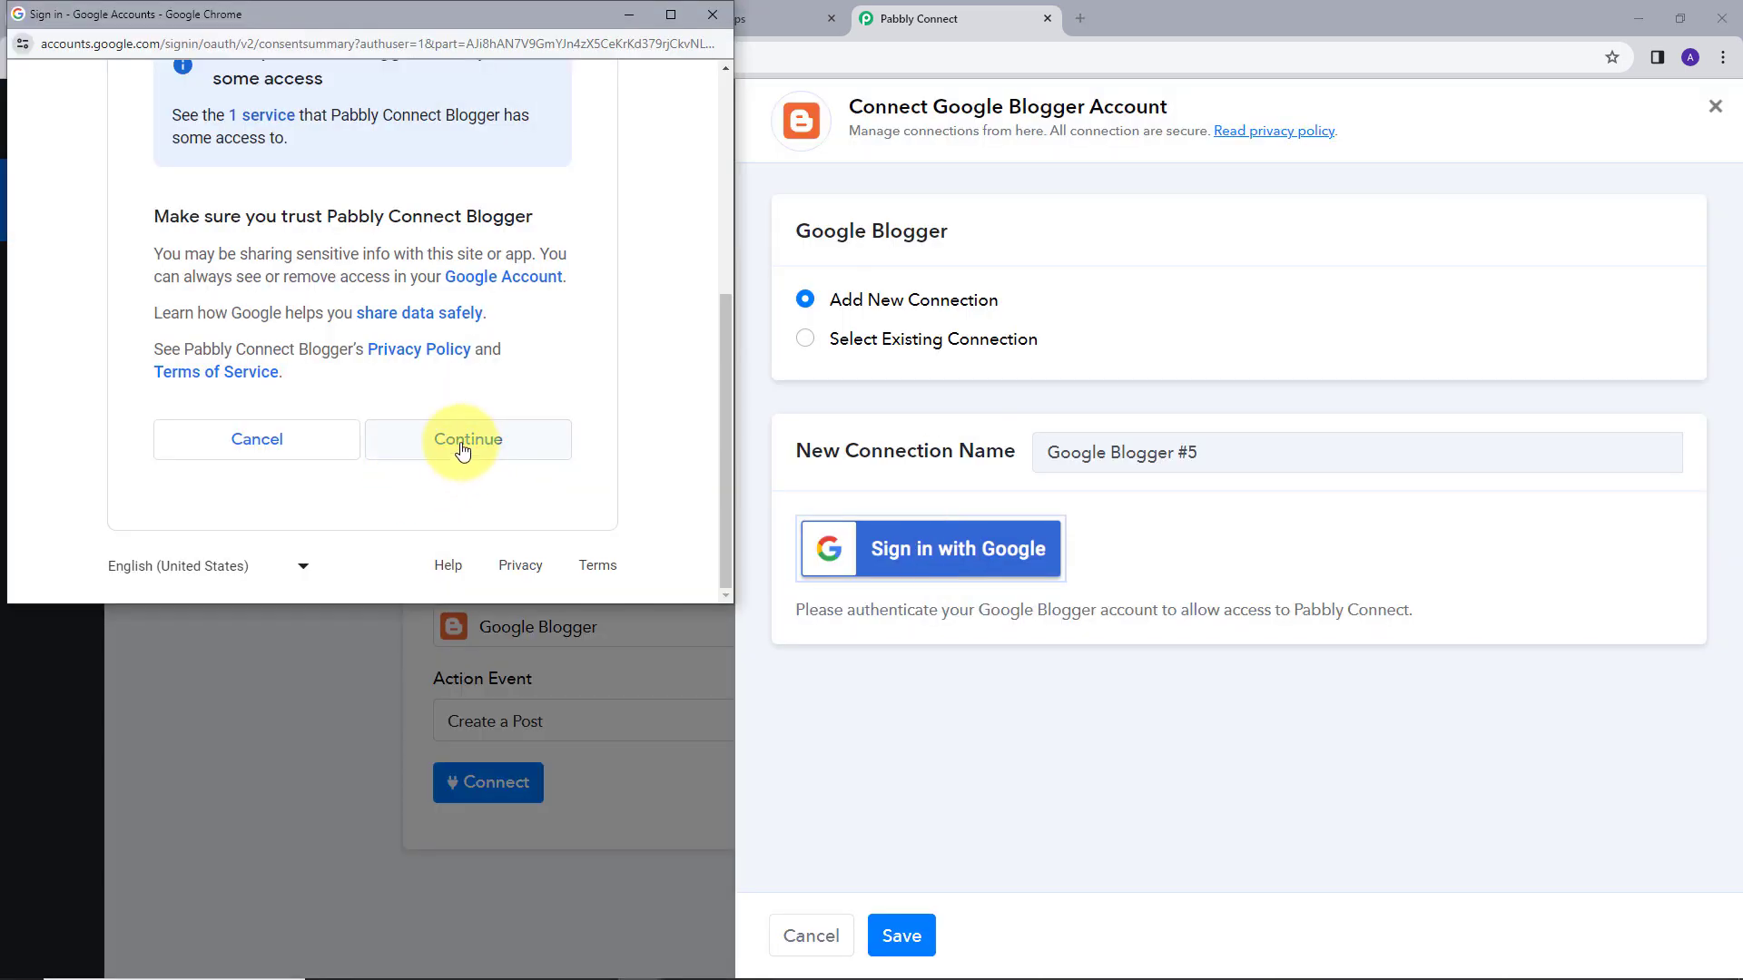
{"action": "left_click", "coordinate": [463, 445]}
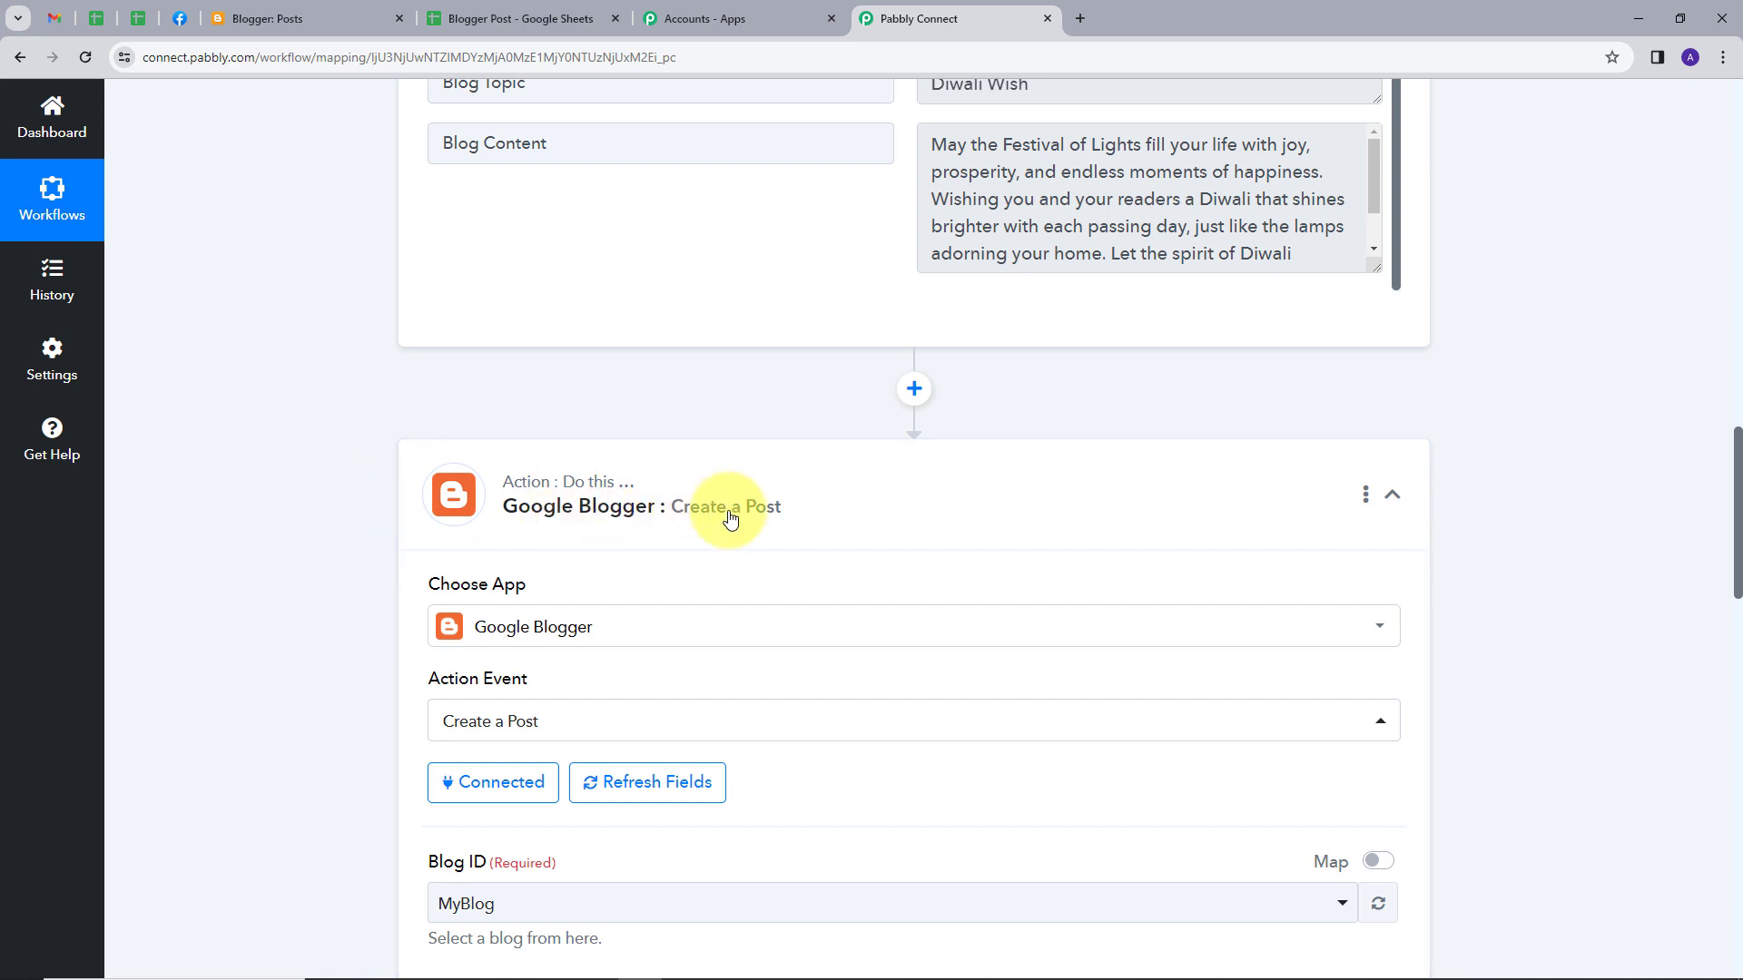
Switch to Blogger to check the blog list and choose MyBlog, and return to the Pabbly Connect workflow
{"action": "scroll", "coordinate": [840, 478], "scroll_direction": "down", "scroll_amount": 4}
{"action": "scroll", "coordinate": [851, 512], "scroll_direction": "down", "scroll_amount": 2}
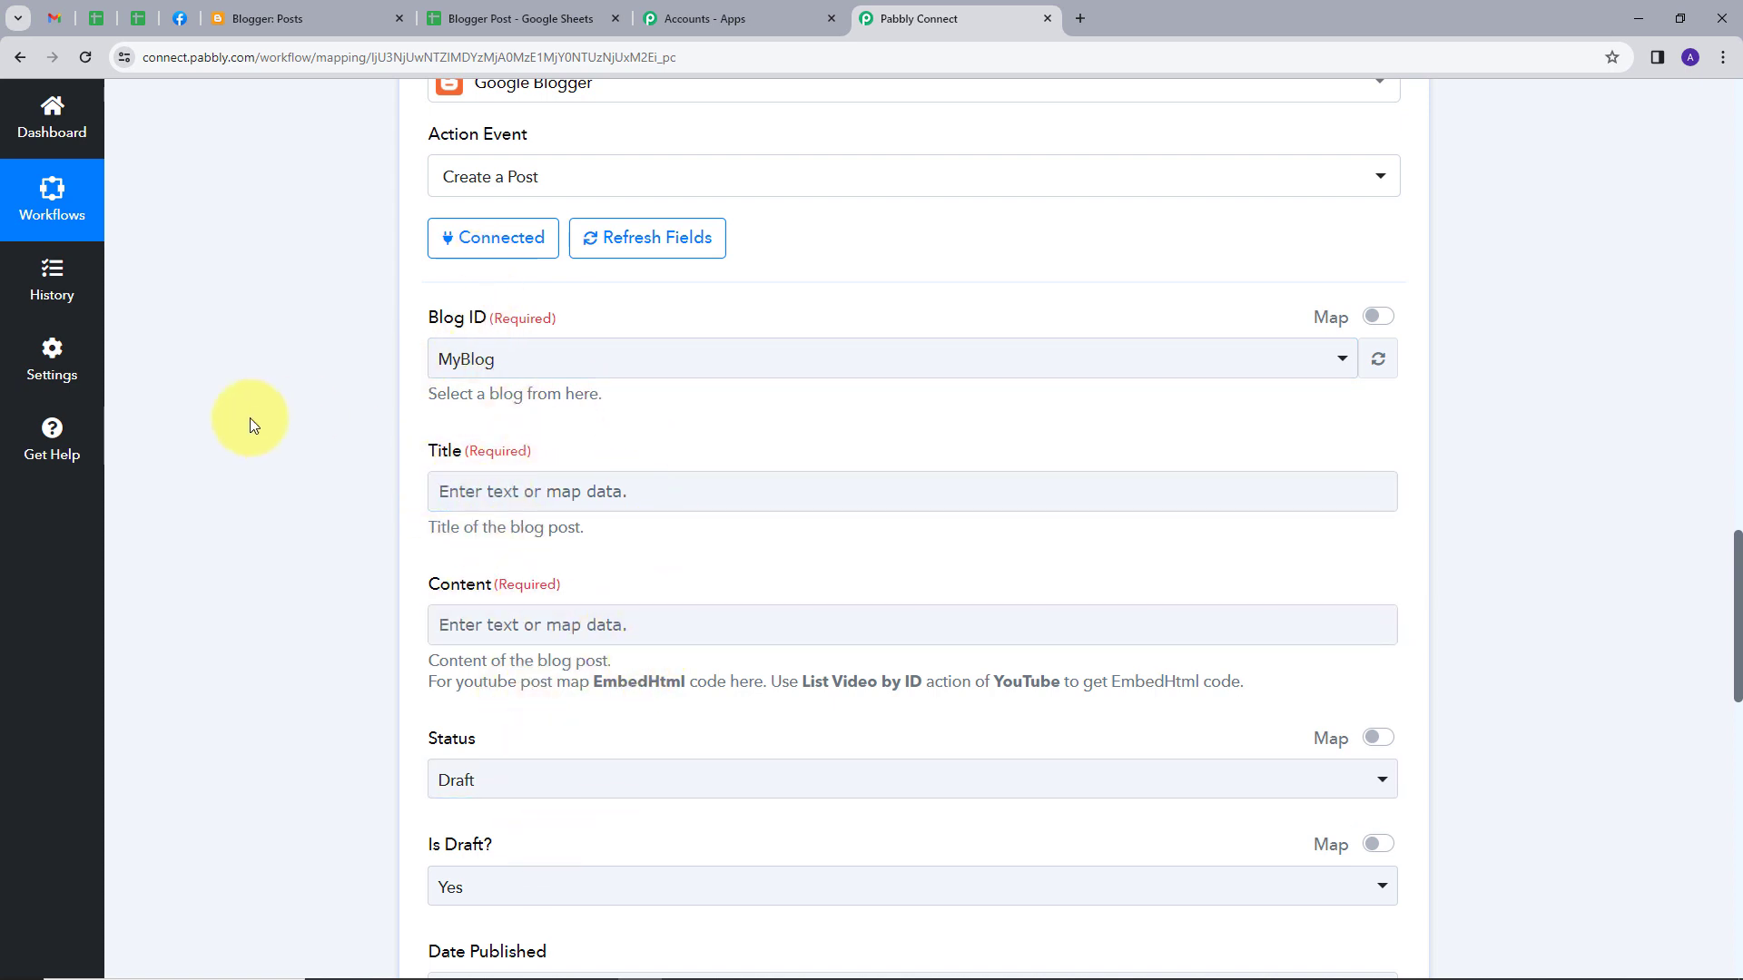
{"action": "left_click", "coordinate": [270, 16]}
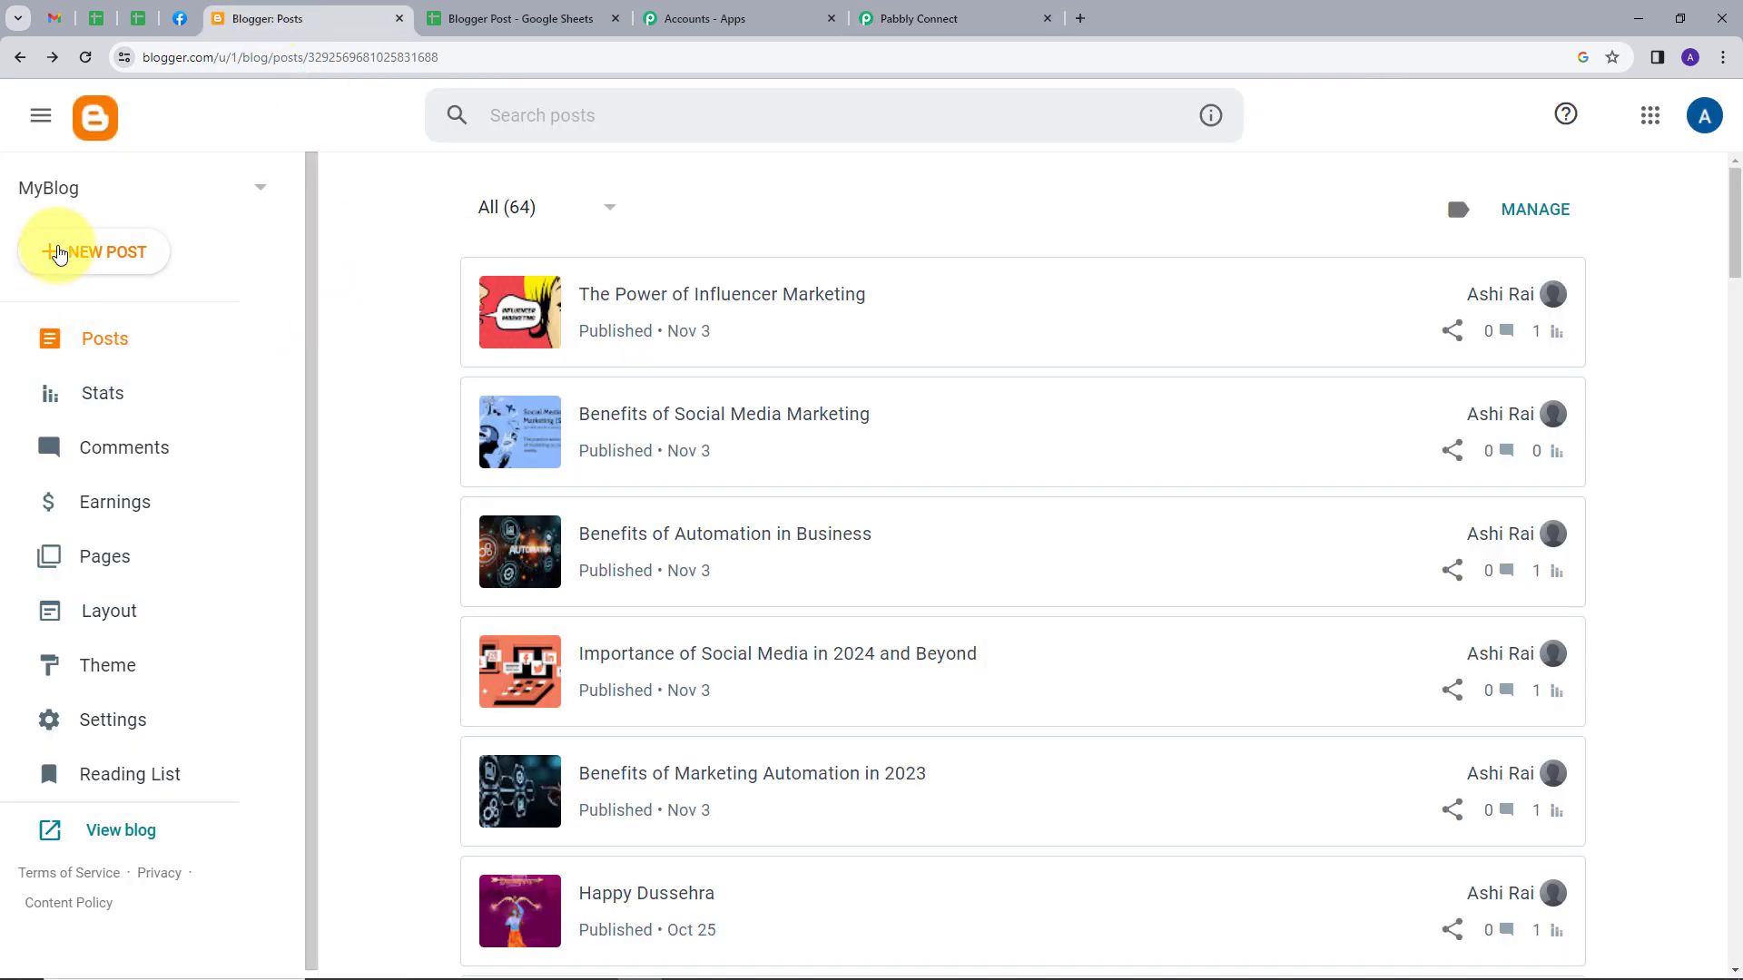
{"action": "left_click", "coordinate": [77, 191]}
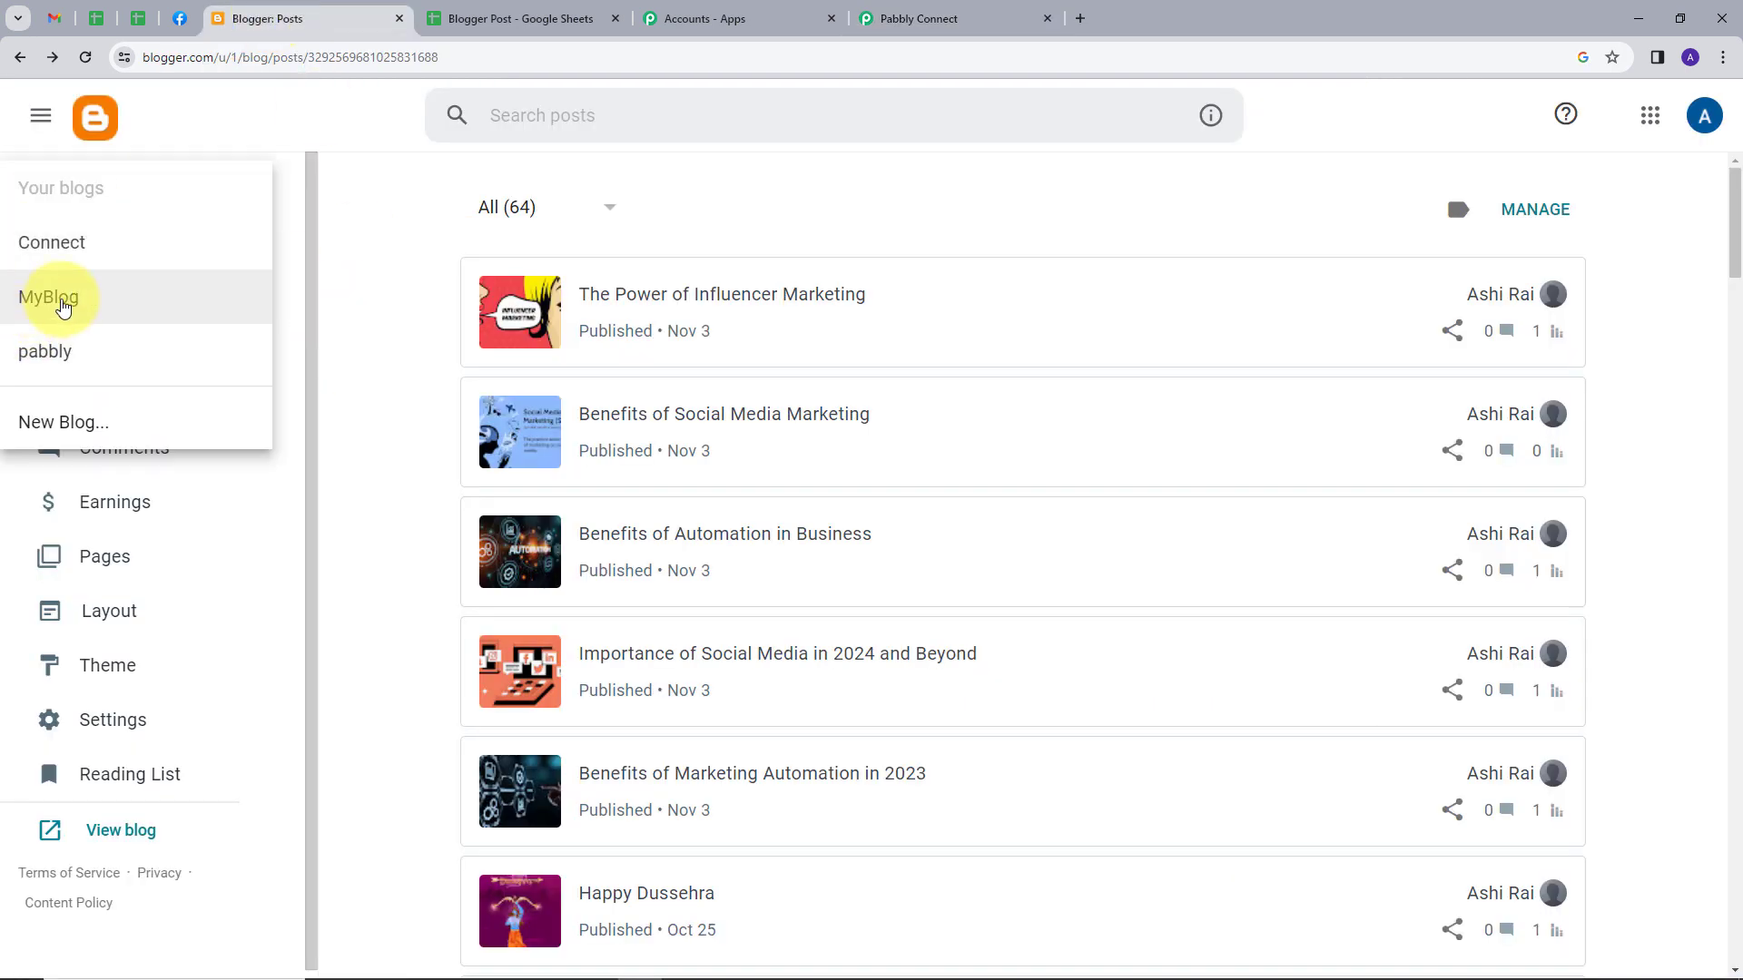
{"action": "left_click", "coordinate": [44, 301]}
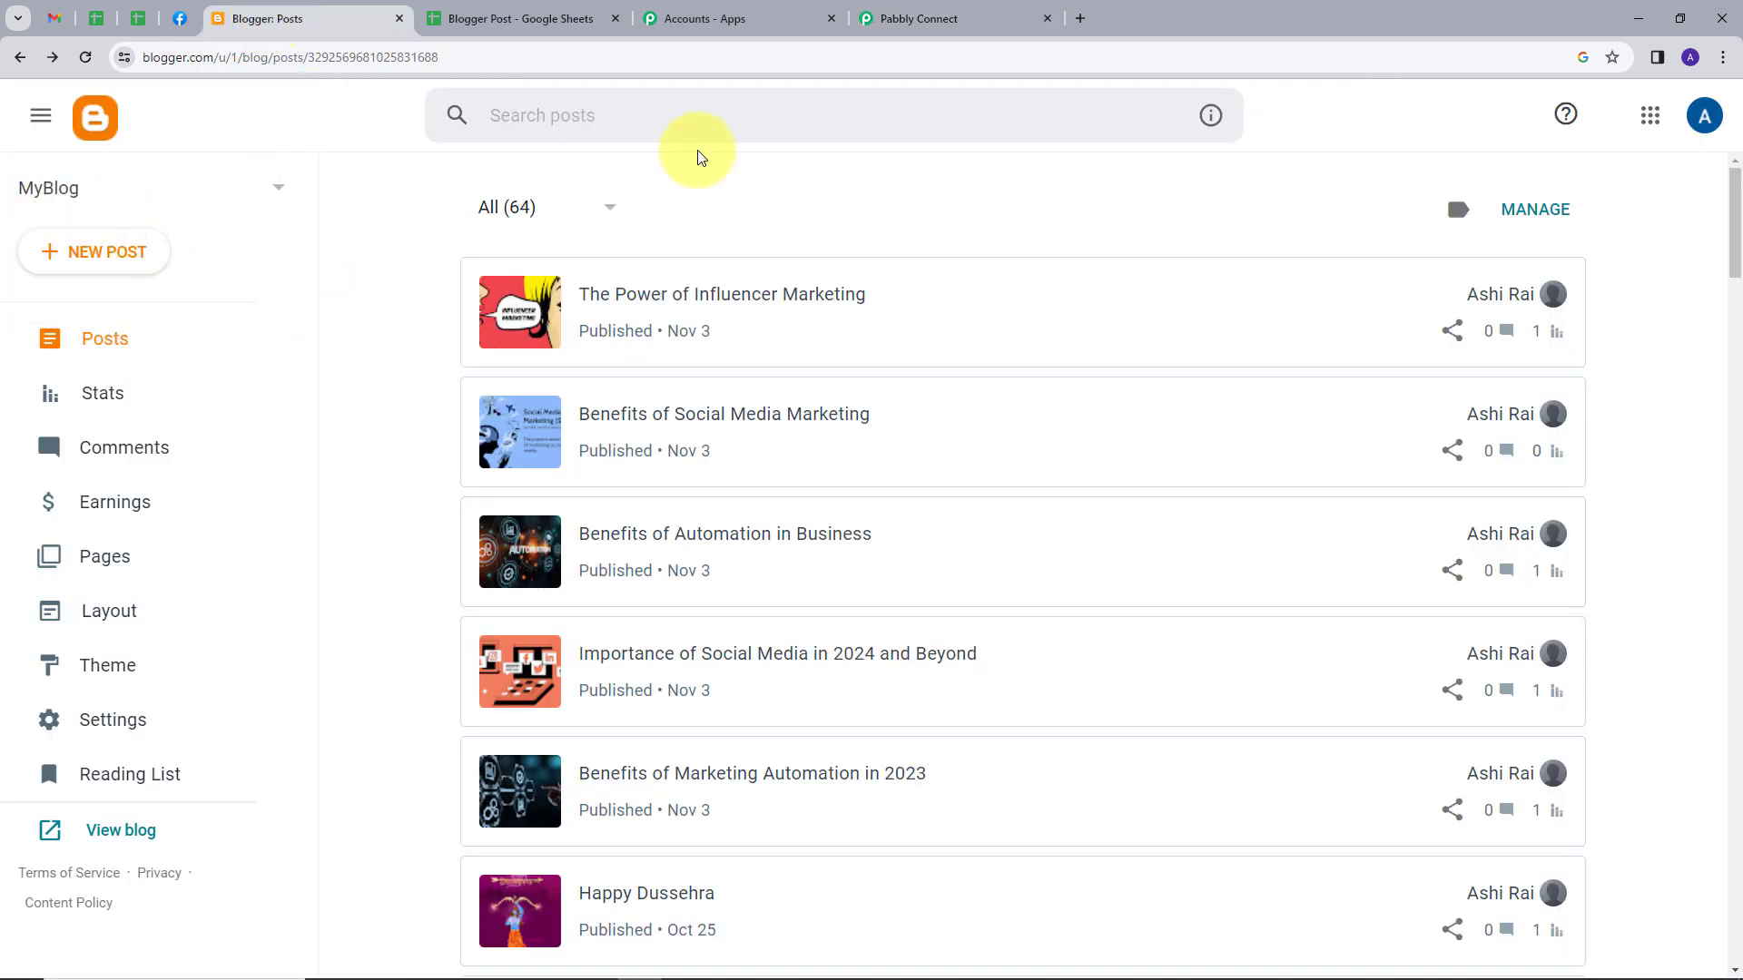
{"action": "left_click", "coordinate": [915, 20]}
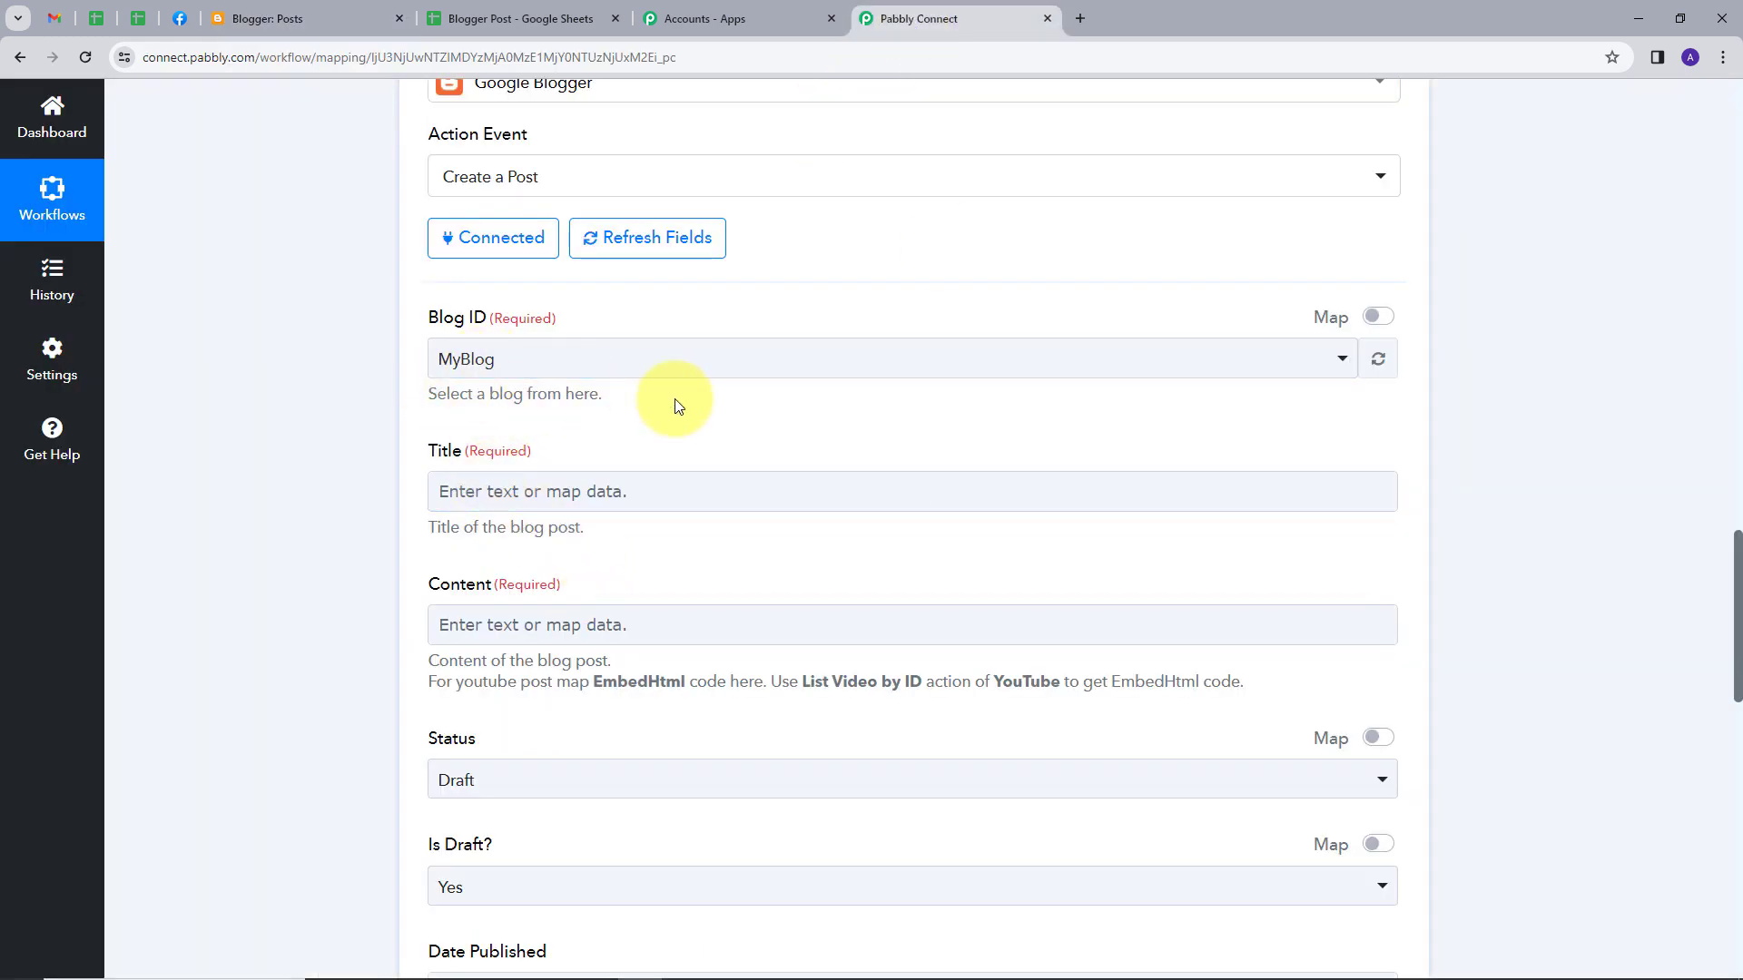
Map the blog post's Title to the Blog Topic value from the Google Sheets trigger
{"action": "scroll", "coordinate": [603, 400], "scroll_direction": "down", "scroll_amount": 1}
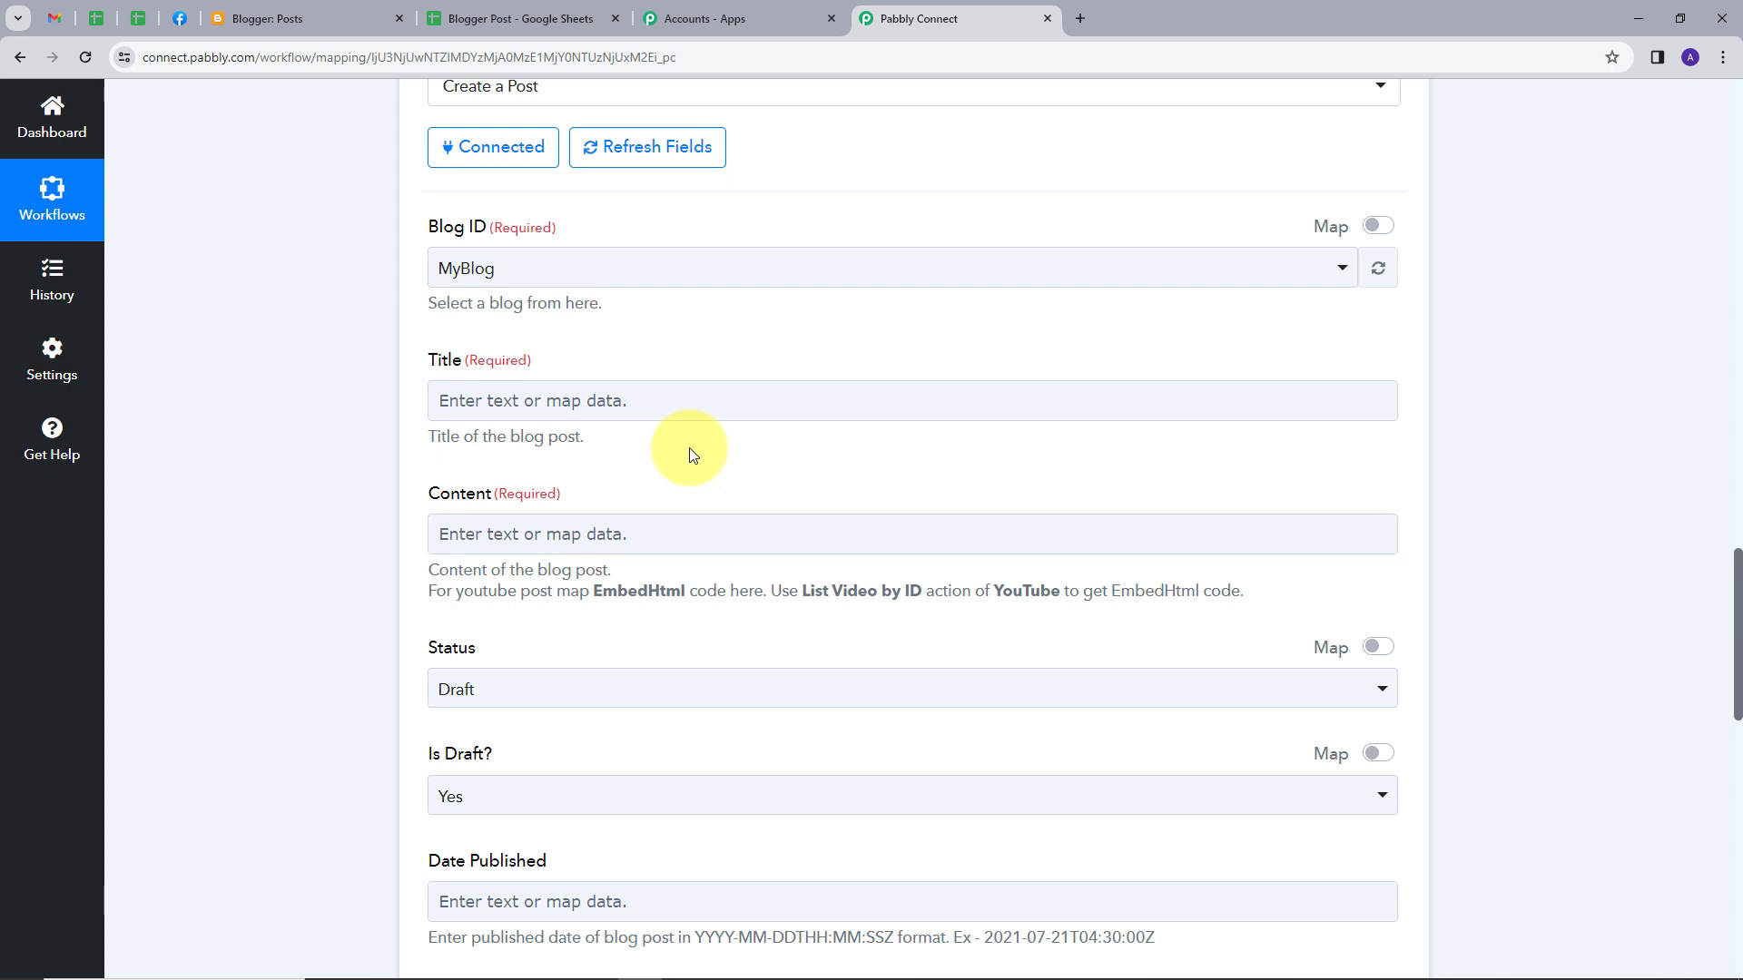
{"action": "left_click", "coordinate": [727, 401]}
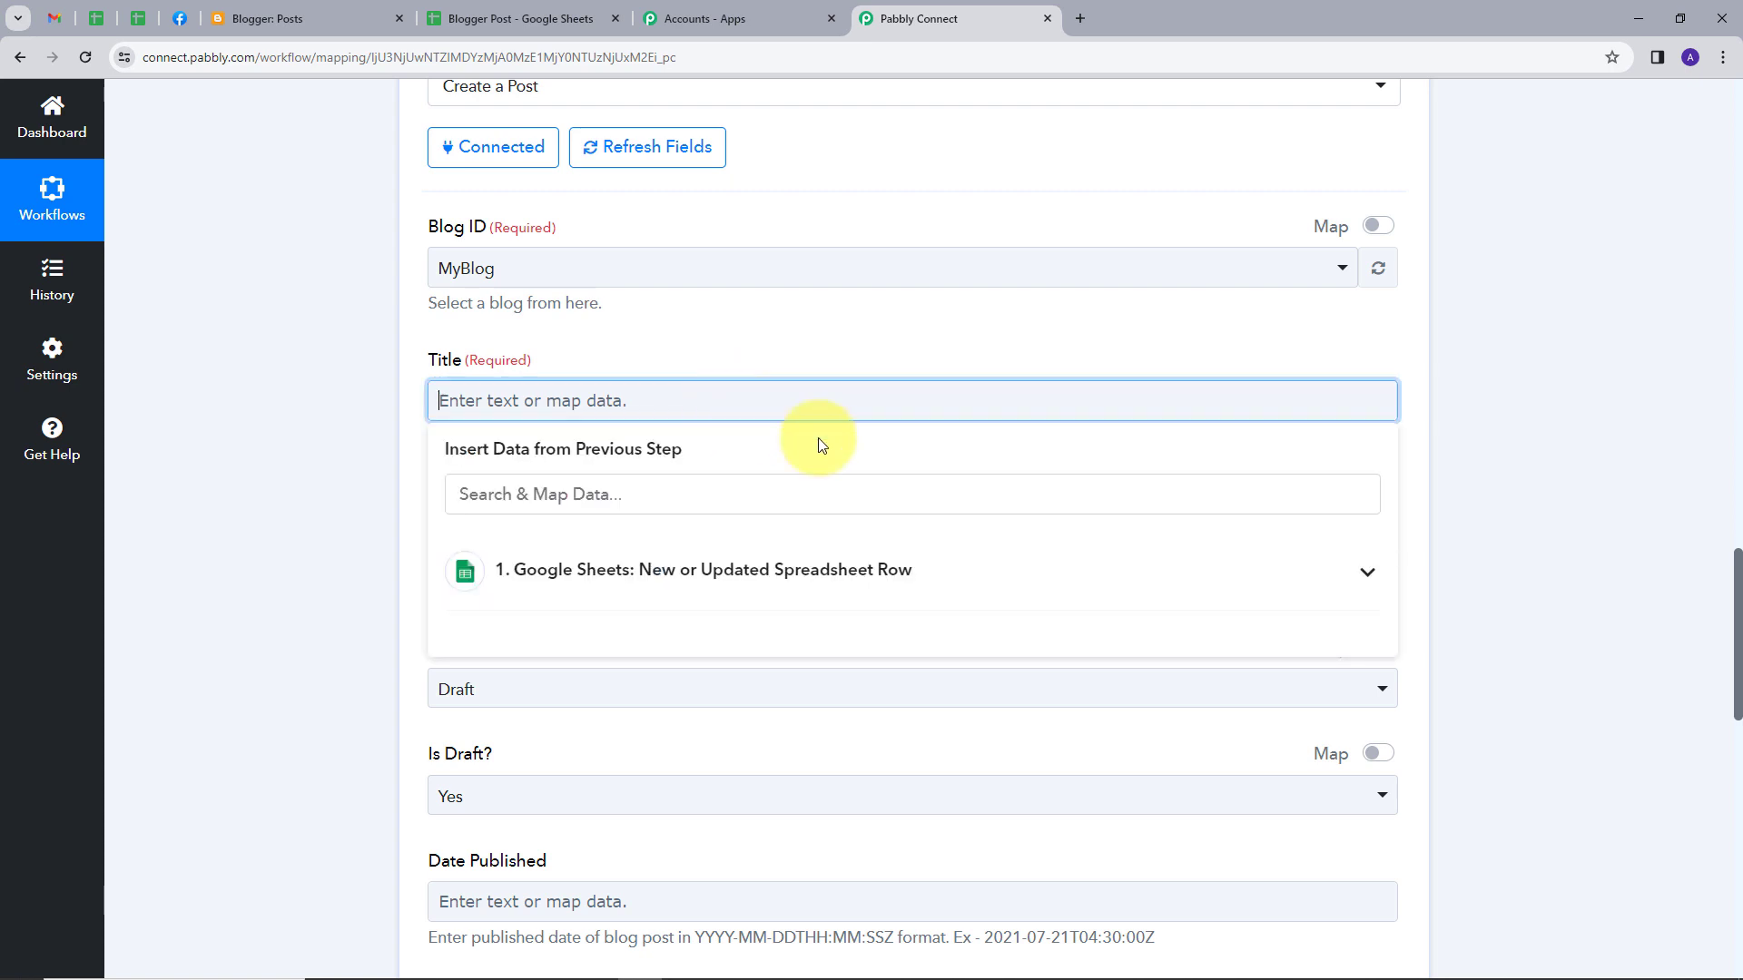
{"action": "left_click", "coordinate": [834, 570]}
{"action": "scroll", "coordinate": [907, 490], "scroll_direction": "down", "scroll_amount": 1}
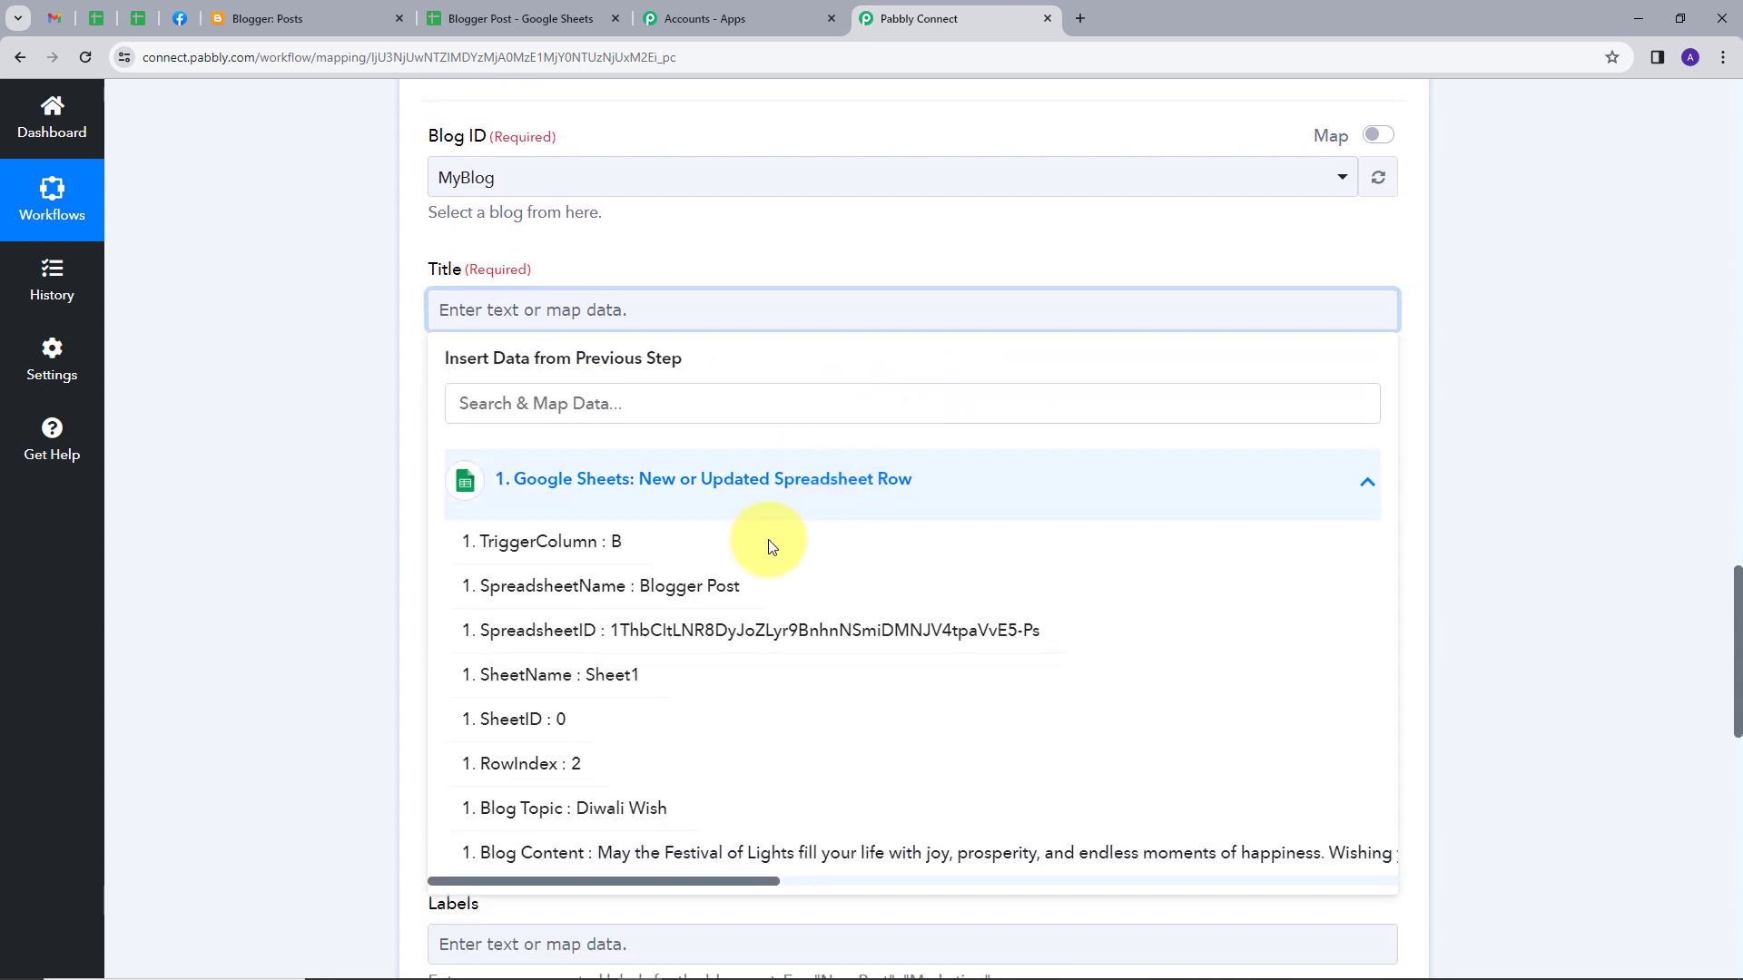
{"action": "left_click", "coordinate": [496, 821]}
{"action": "left_click", "coordinate": [678, 240]}
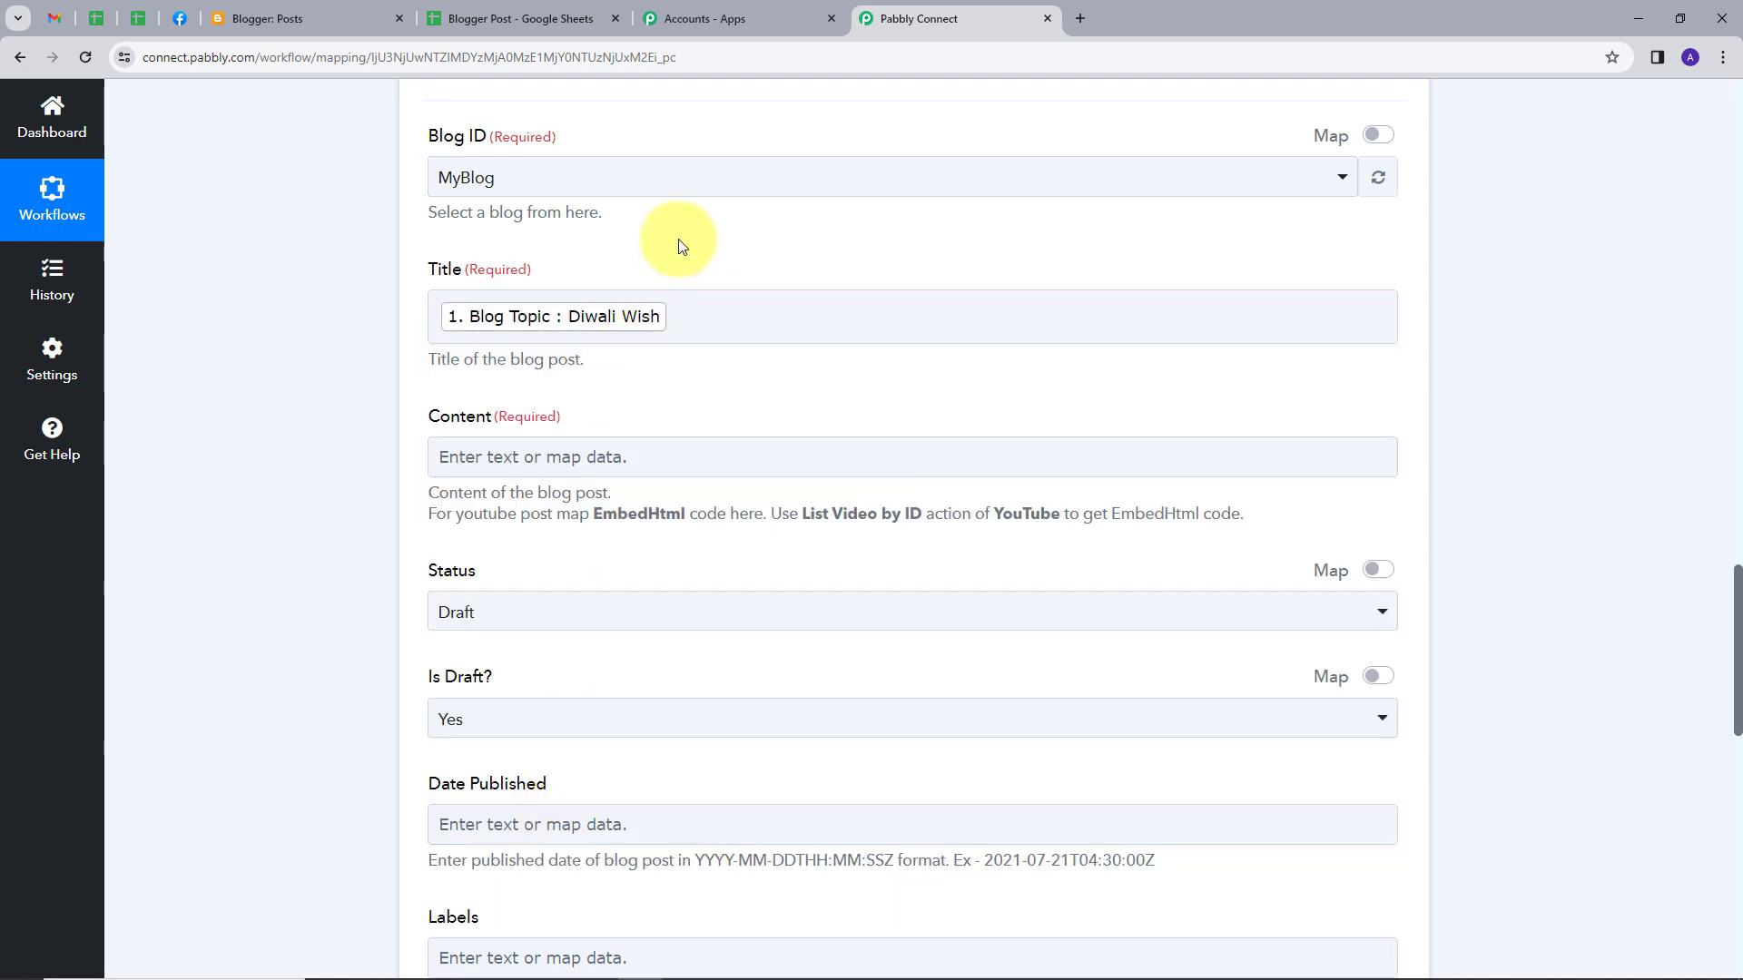
Map the blog post's Content to the Blog Content value from the Google Sheets trigger
{"action": "left_click", "coordinate": [434, 445]}
{"action": "left_click", "coordinate": [591, 454]}
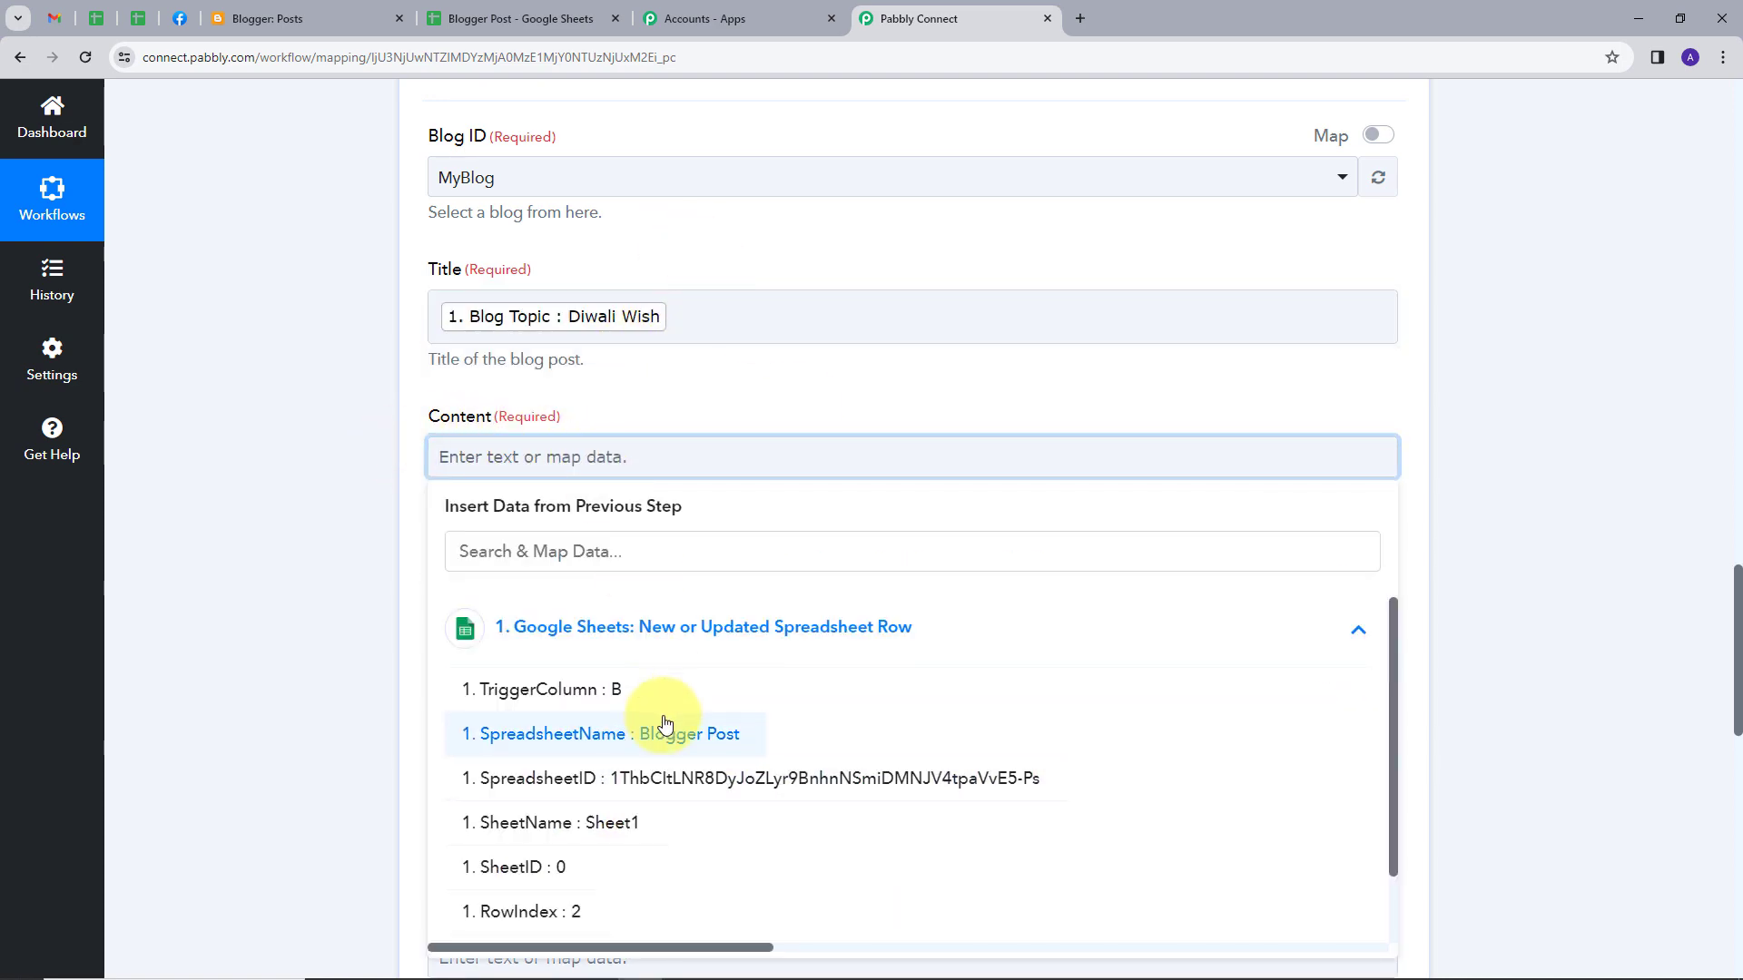
{"action": "scroll", "coordinate": [657, 798], "scroll_direction": "down", "scroll_amount": 1}
{"action": "left_click", "coordinate": [636, 918]}
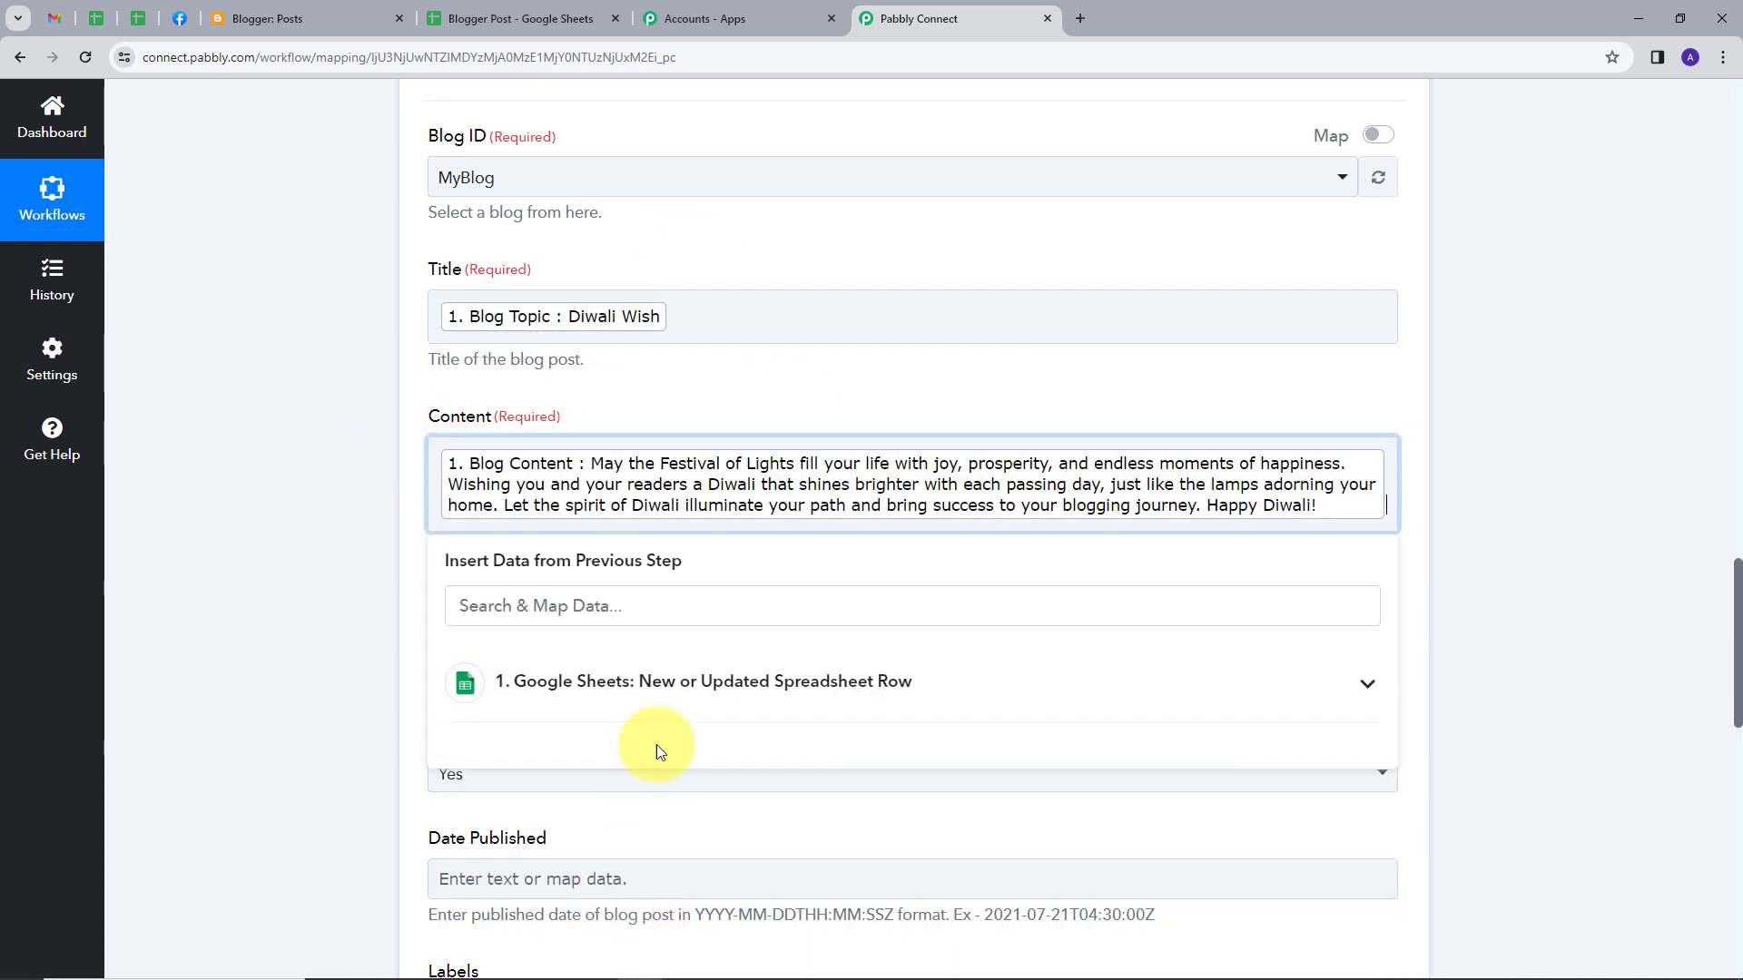
{"action": "left_click", "coordinate": [742, 406]}
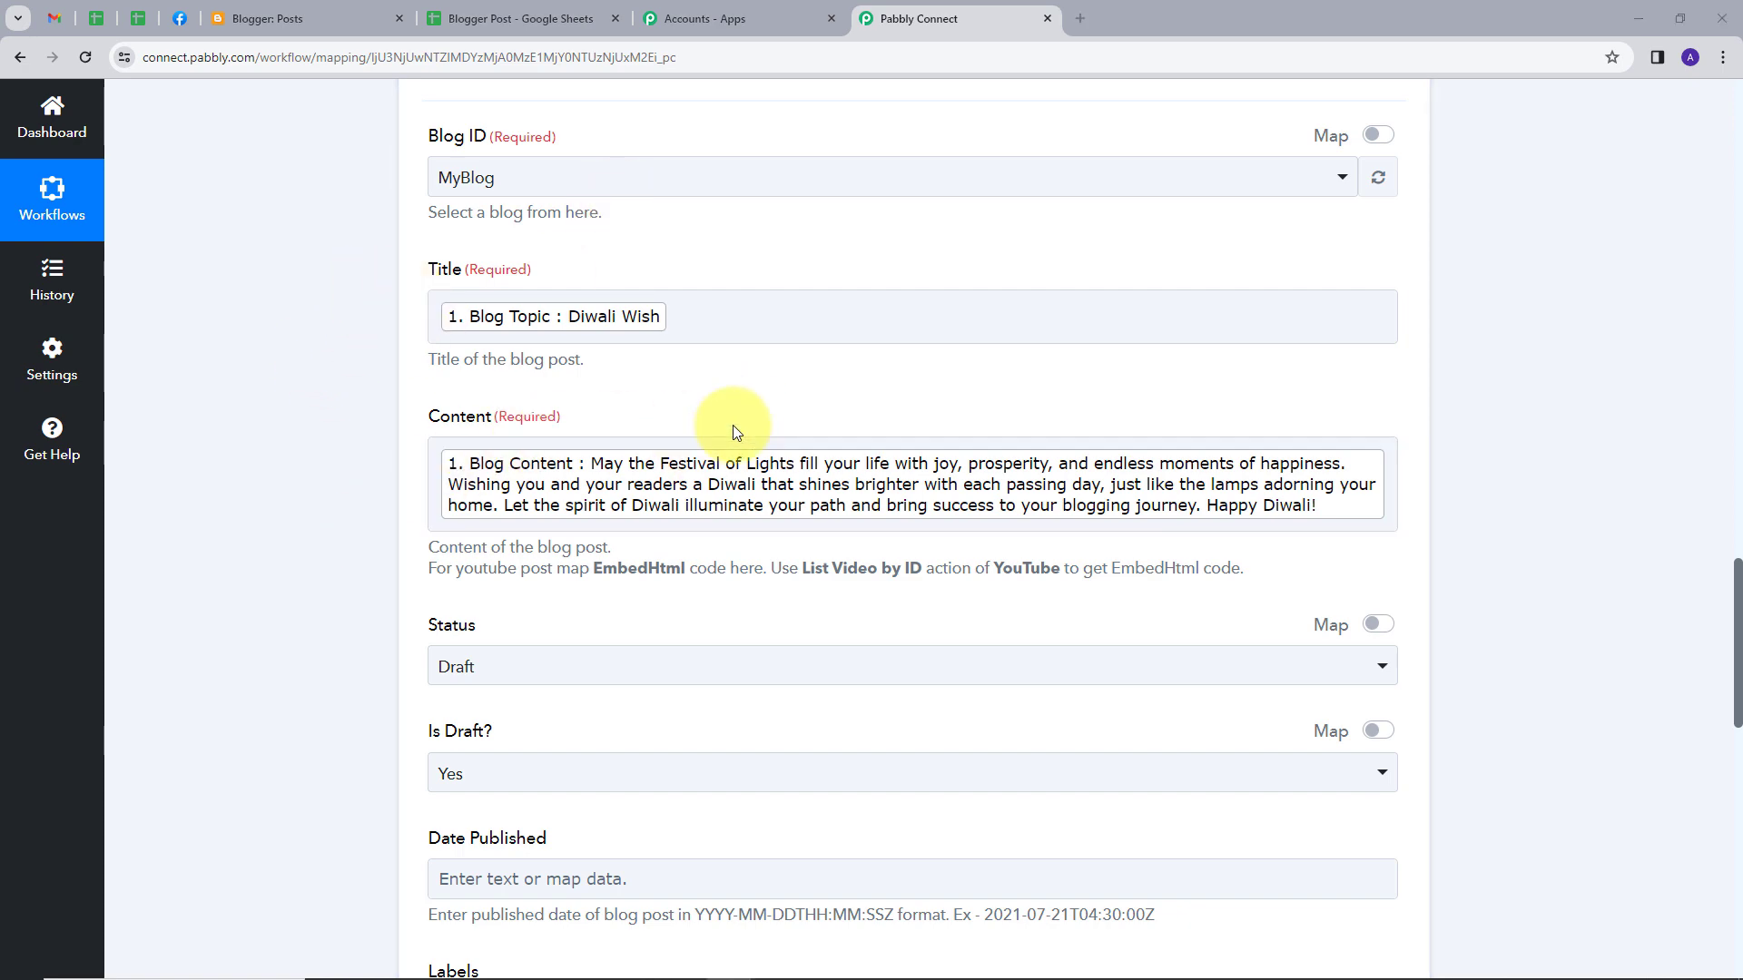
Save the Blogger action with the optional fields left empty, send a test request, and review the received response
{"action": "scroll", "coordinate": [829, 405], "scroll_direction": "down", "scroll_amount": 5}
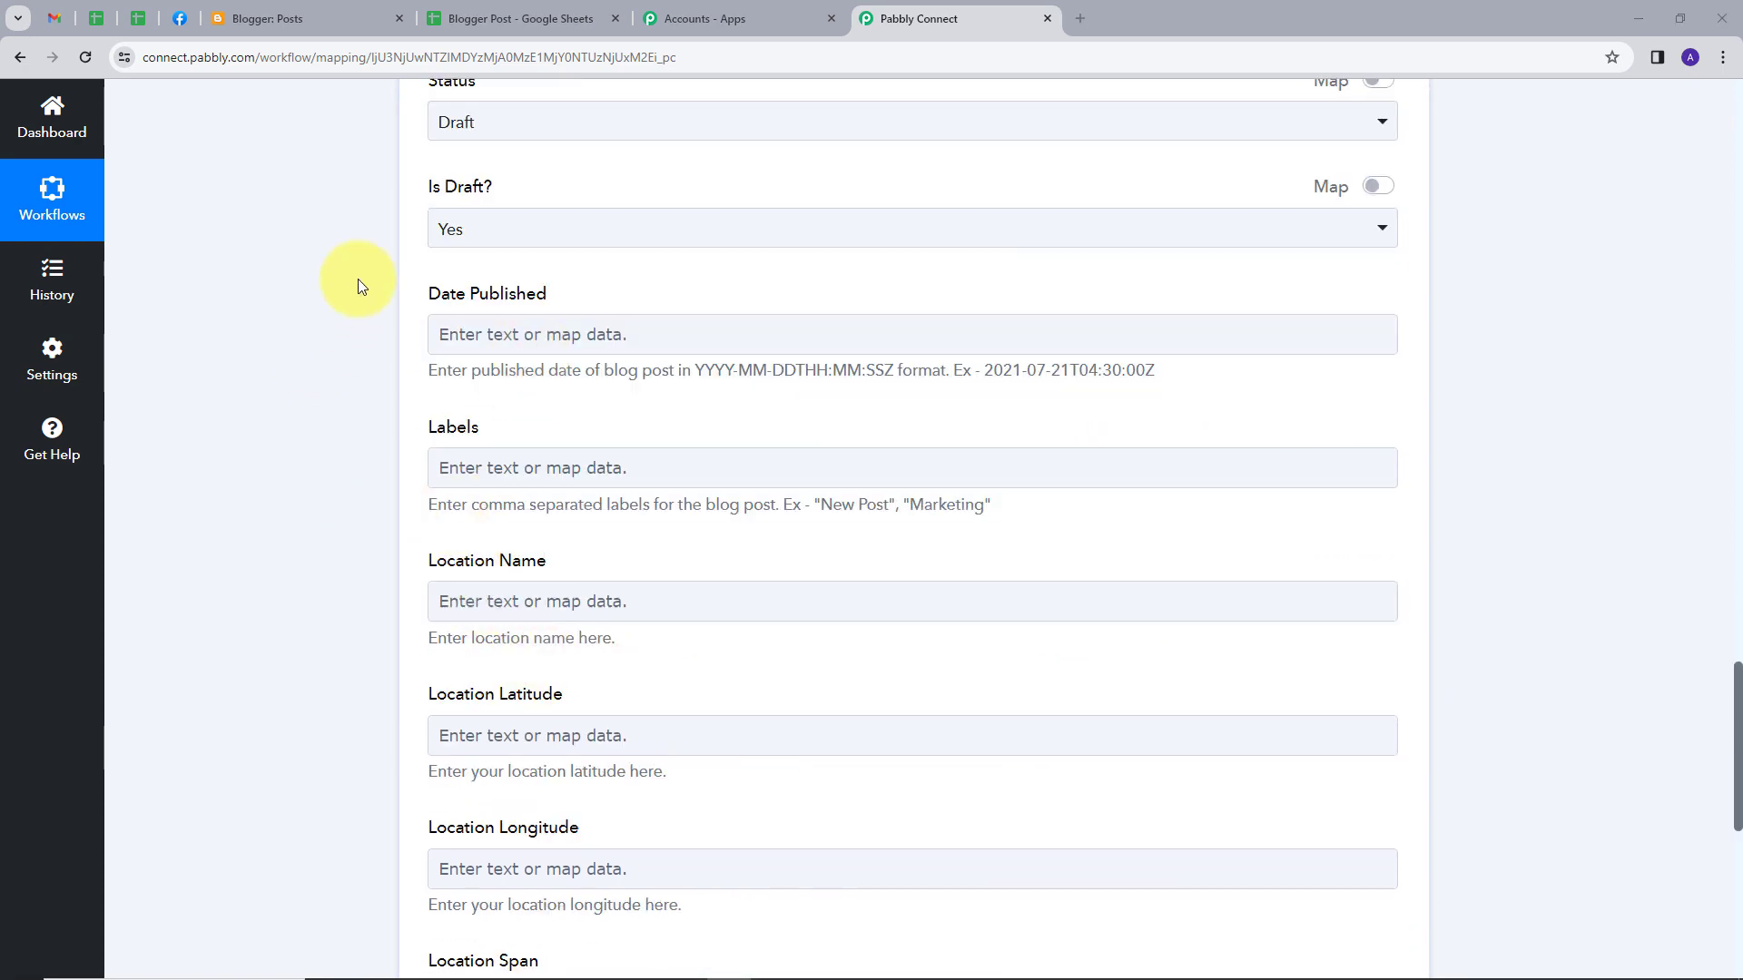
{"action": "scroll", "coordinate": [572, 572], "scroll_direction": "down", "scroll_amount": 2}
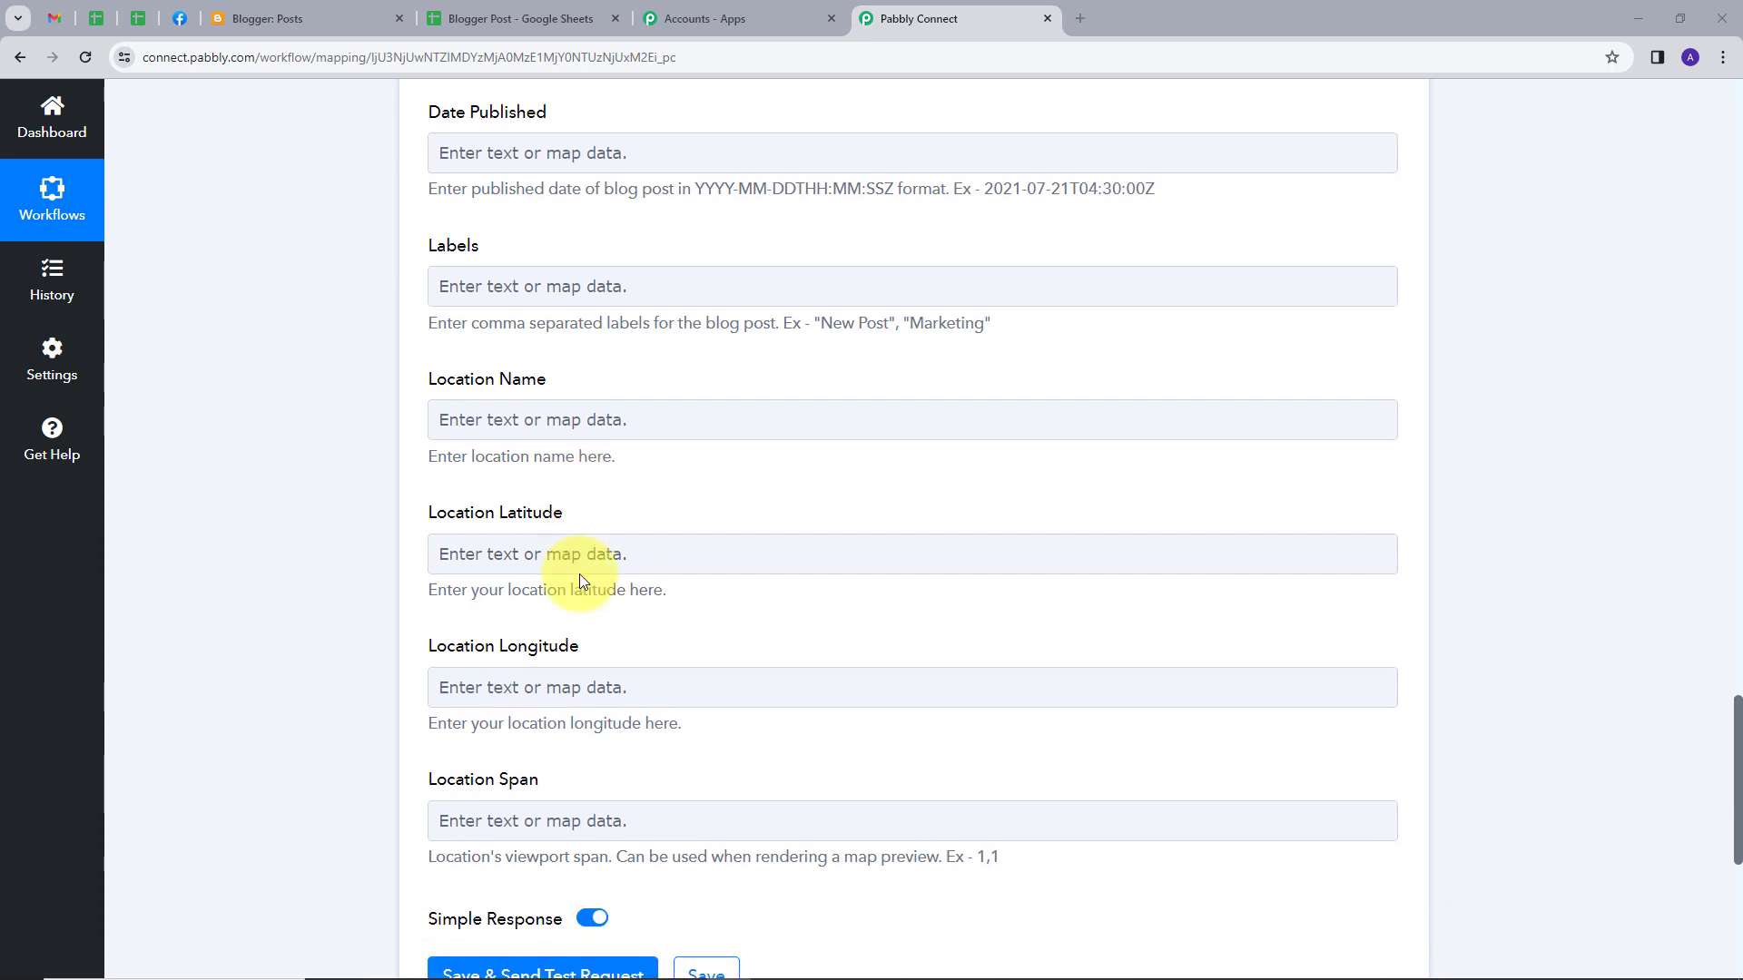
{"action": "left_click", "coordinate": [699, 413]}
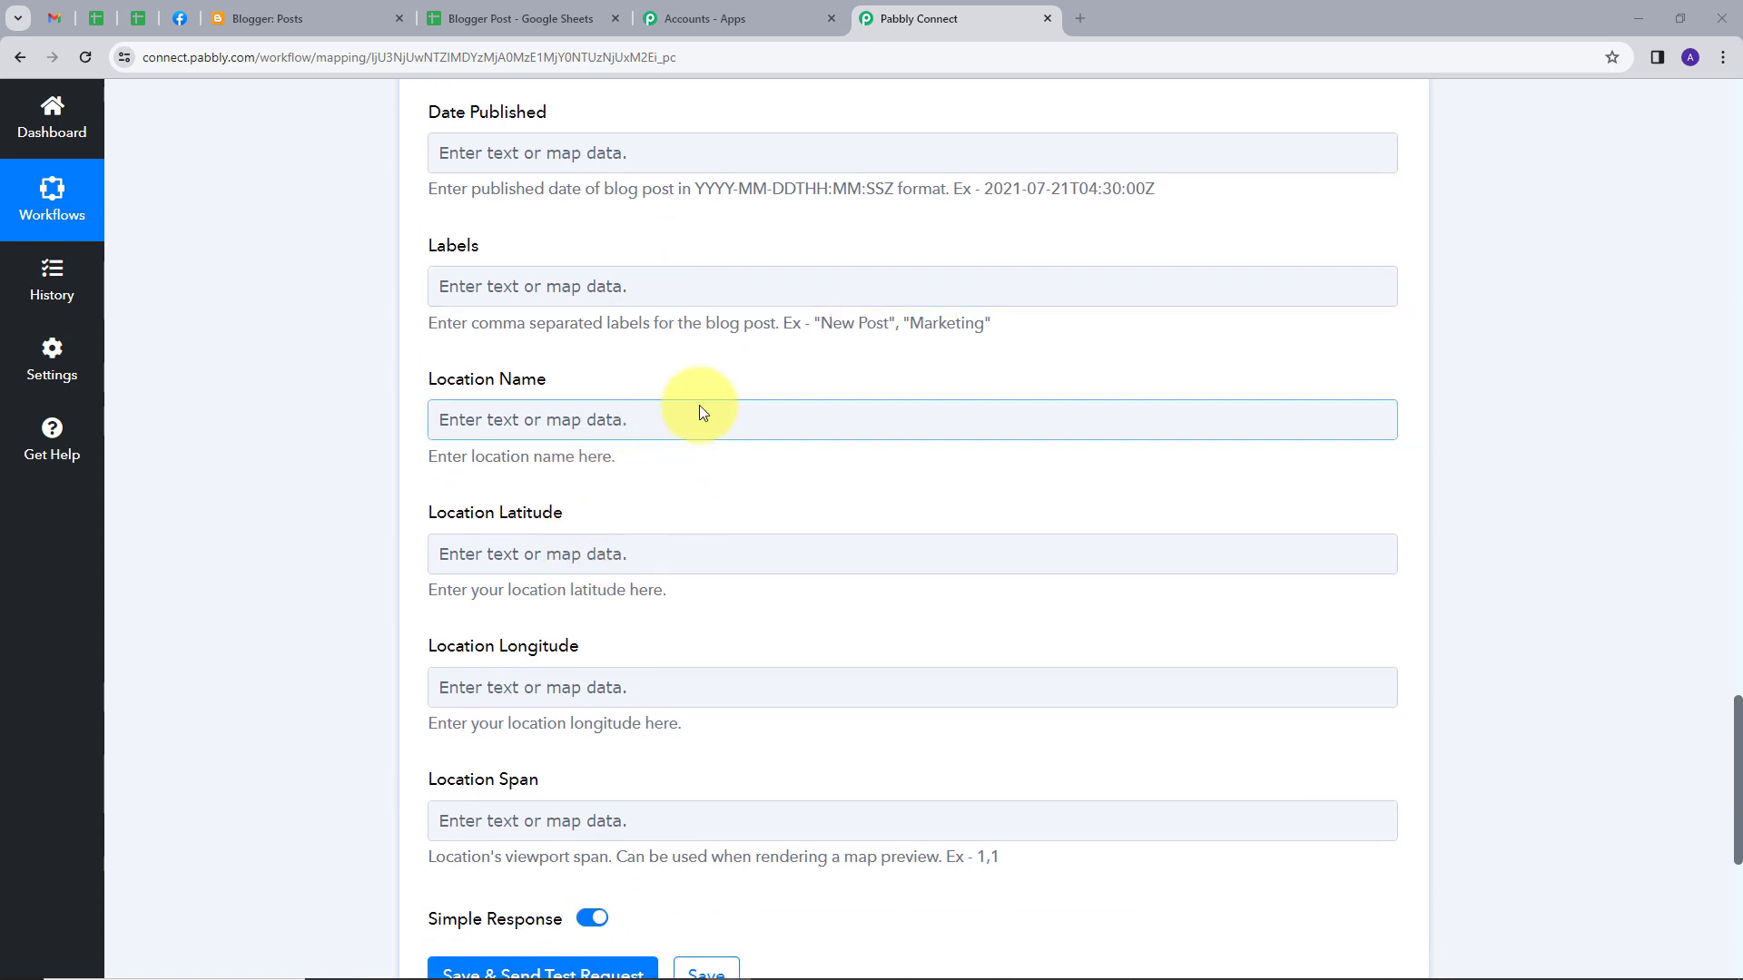
{"action": "scroll", "coordinate": [699, 405], "scroll_direction": "down", "scroll_amount": 2}
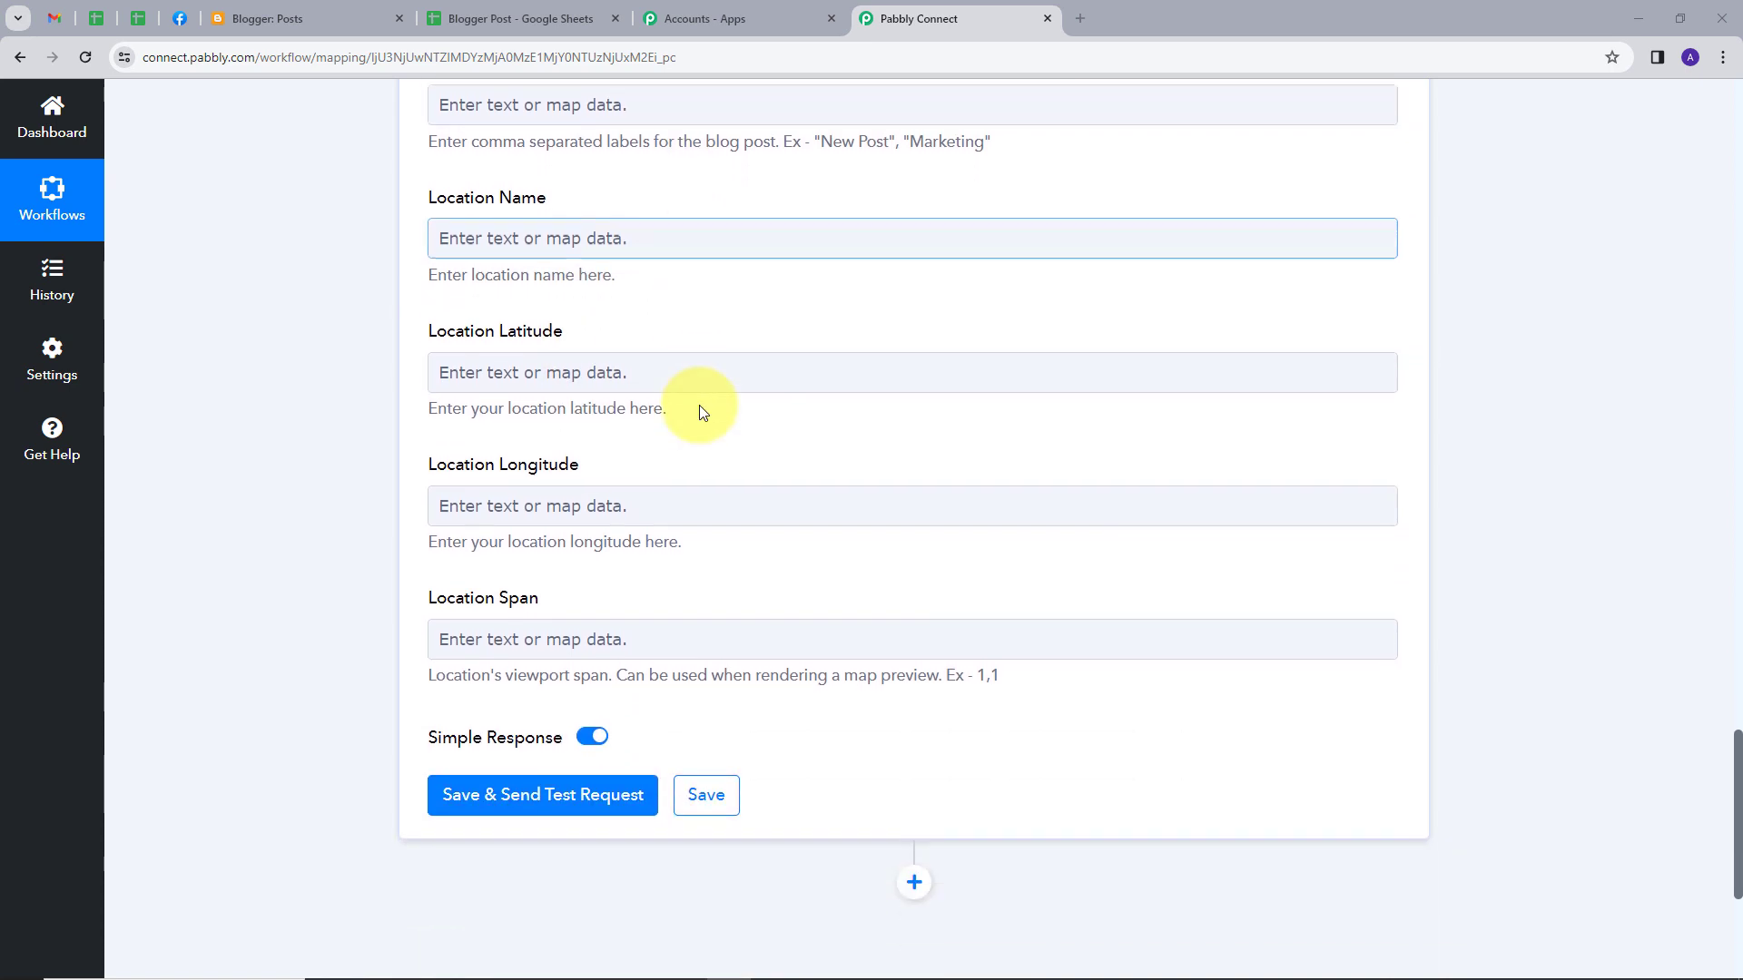
{"action": "left_click", "coordinate": [541, 807]}
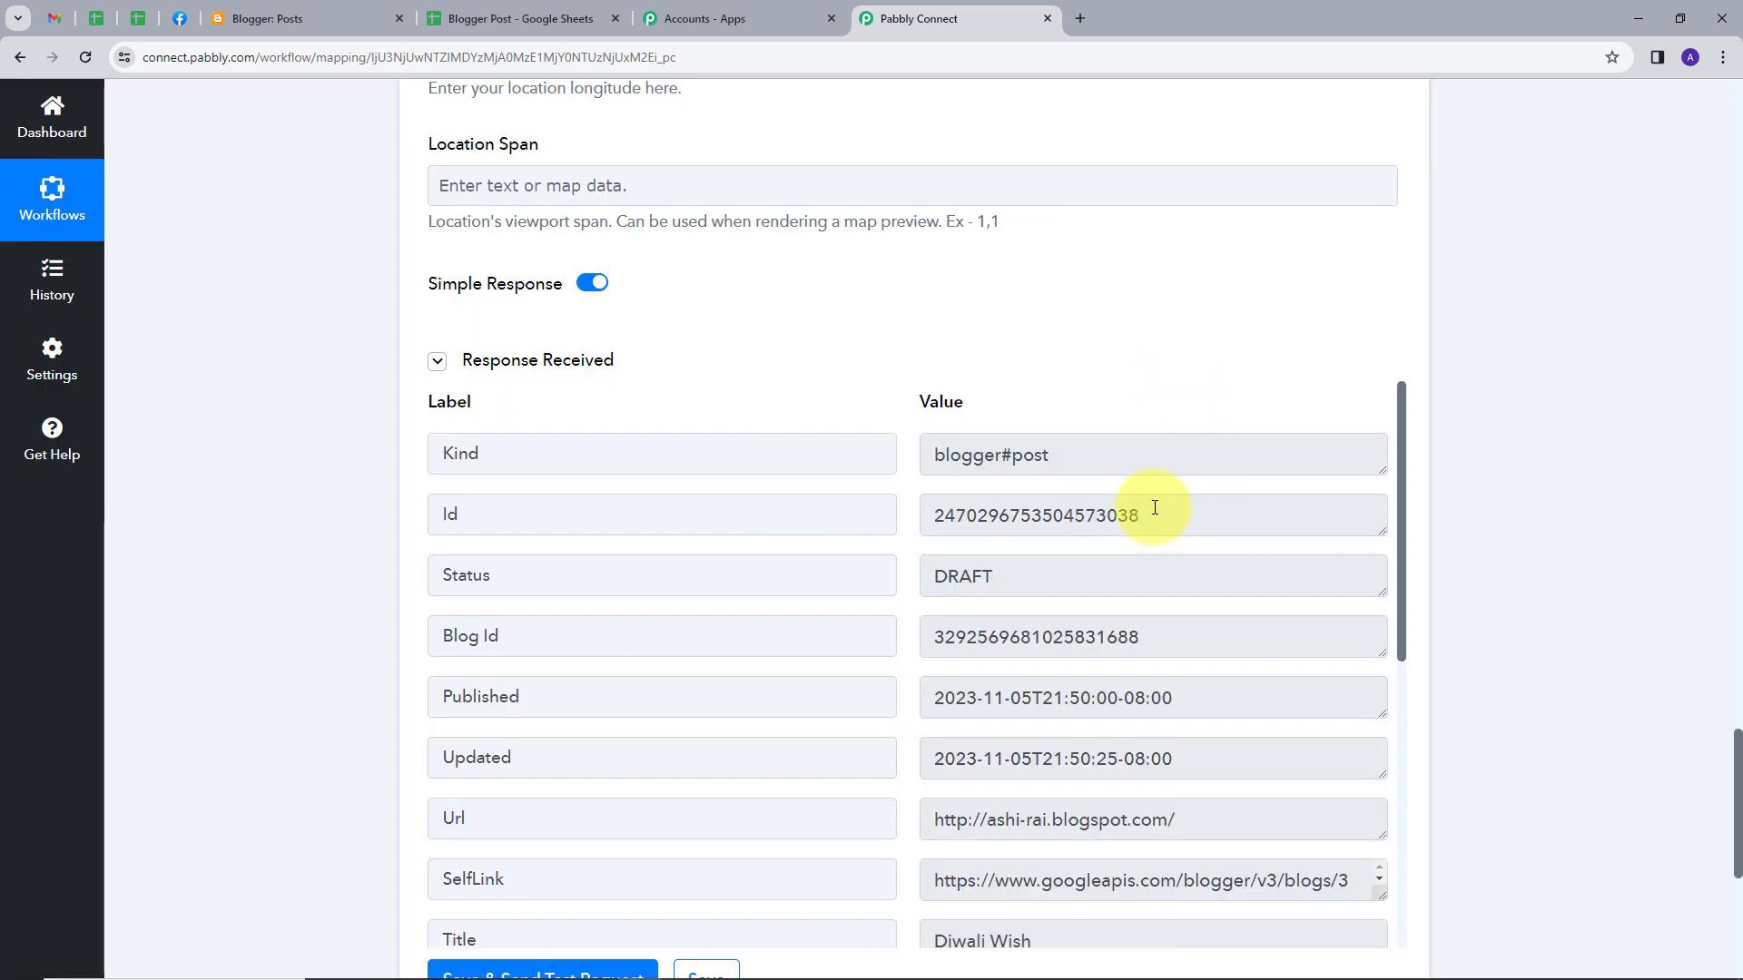
{"action": "scroll", "coordinate": [1154, 507], "scroll_direction": "down", "scroll_amount": 3}
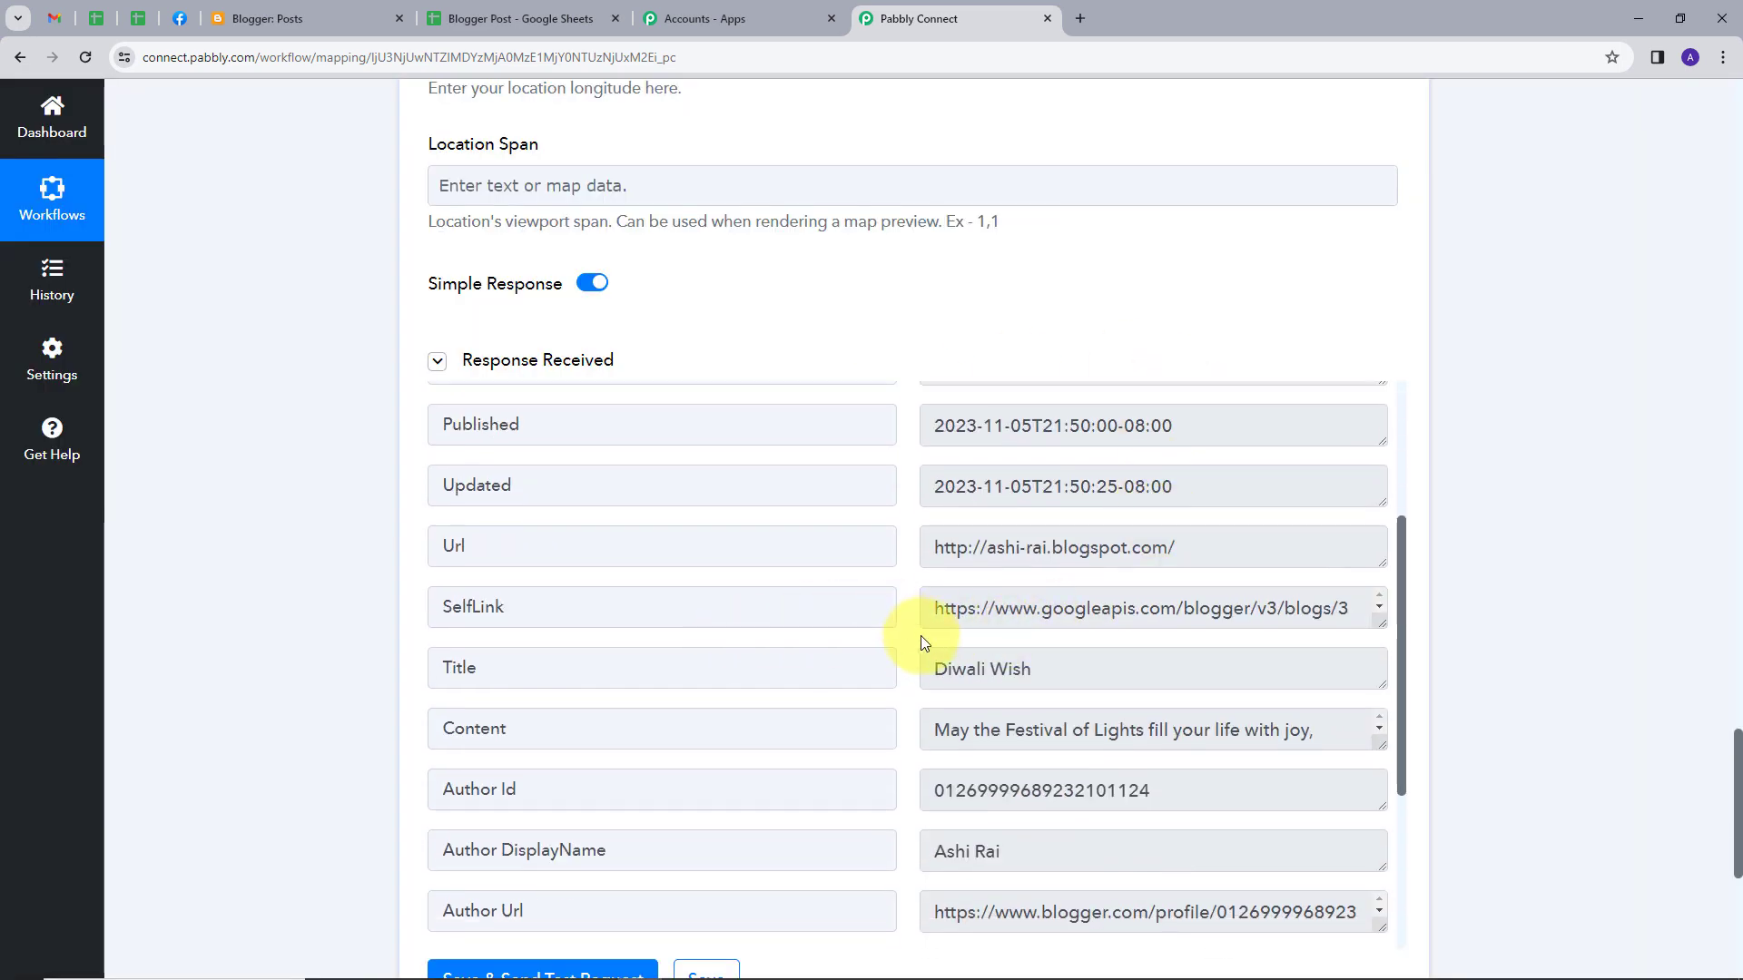
{"action": "scroll", "coordinate": [1055, 641], "scroll_direction": "down", "scroll_amount": 2}
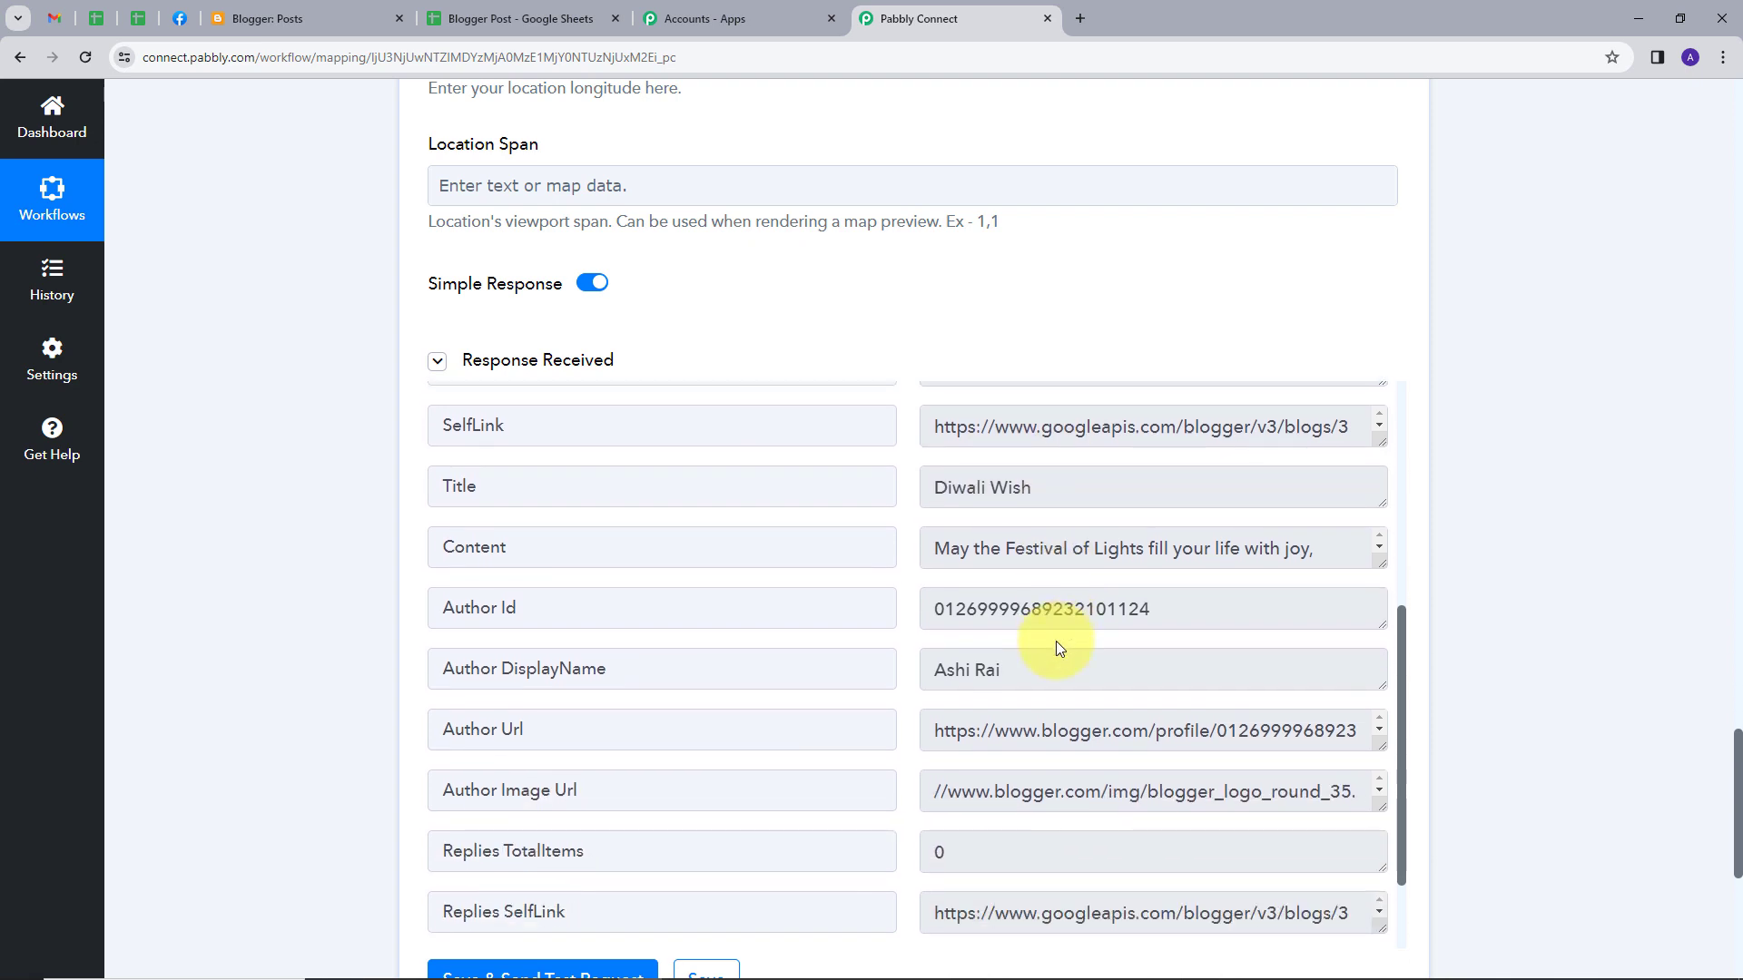
Switch to Blogger, refresh the posts list, and open the Diwali Wish draft to check its title and content
{"action": "left_click", "coordinate": [268, 18]}
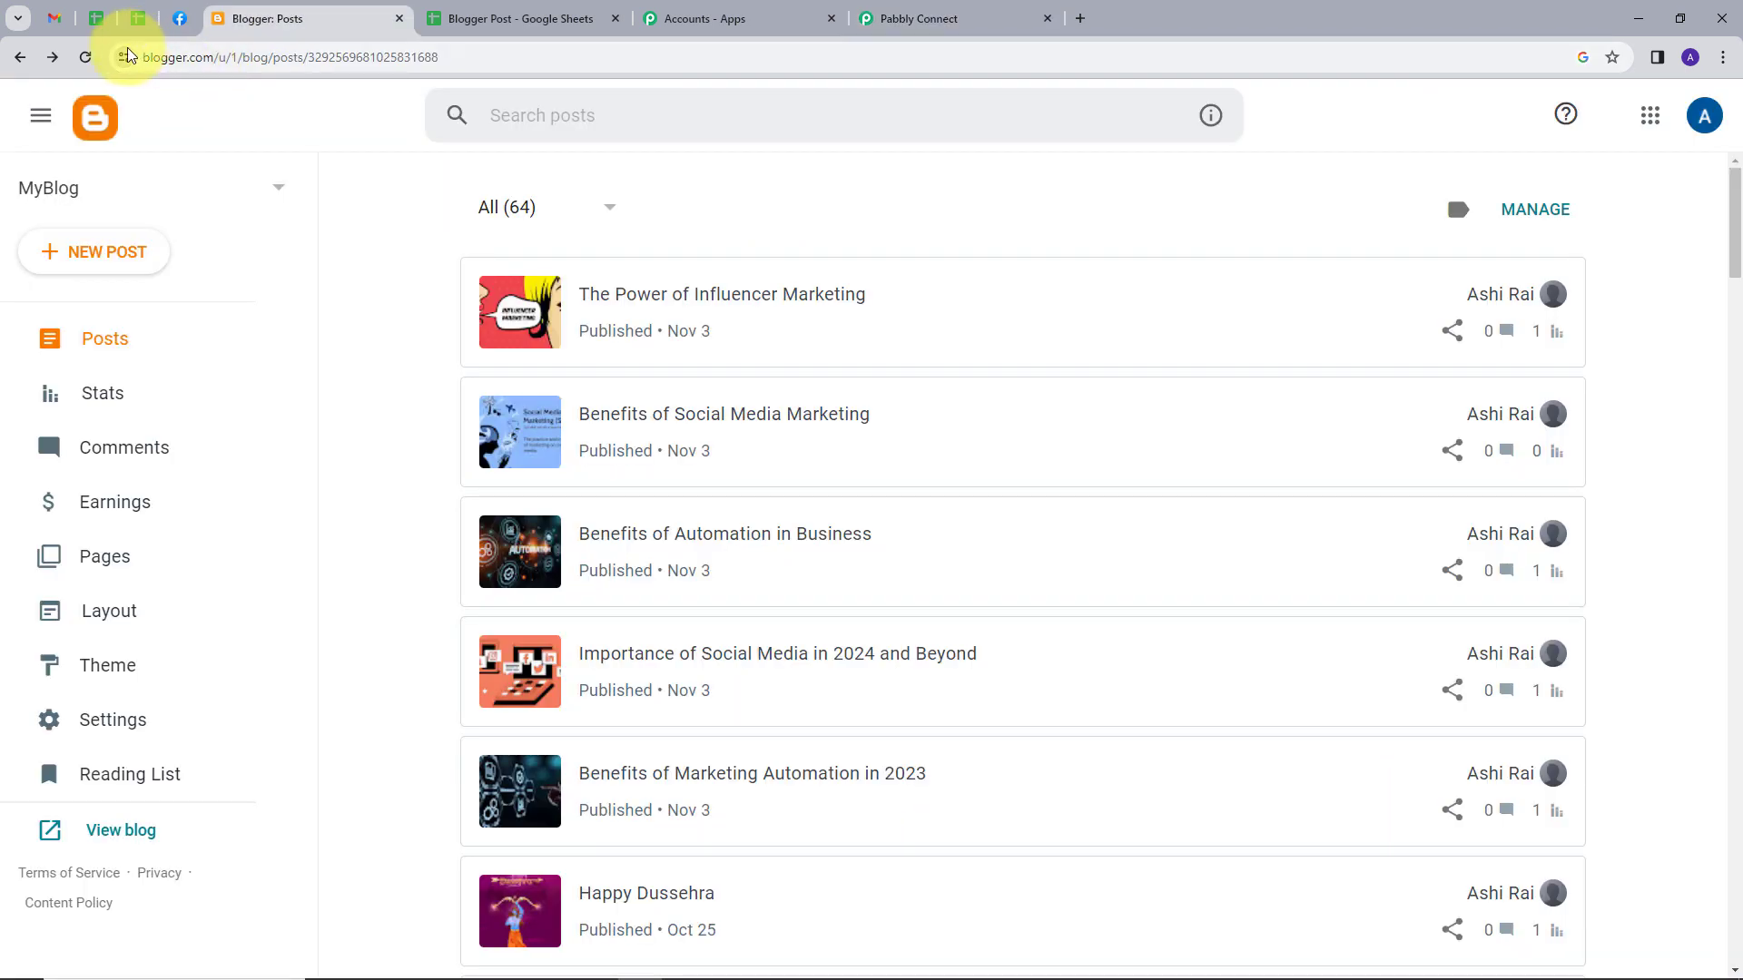
{"action": "left_click", "coordinate": [76, 59]}
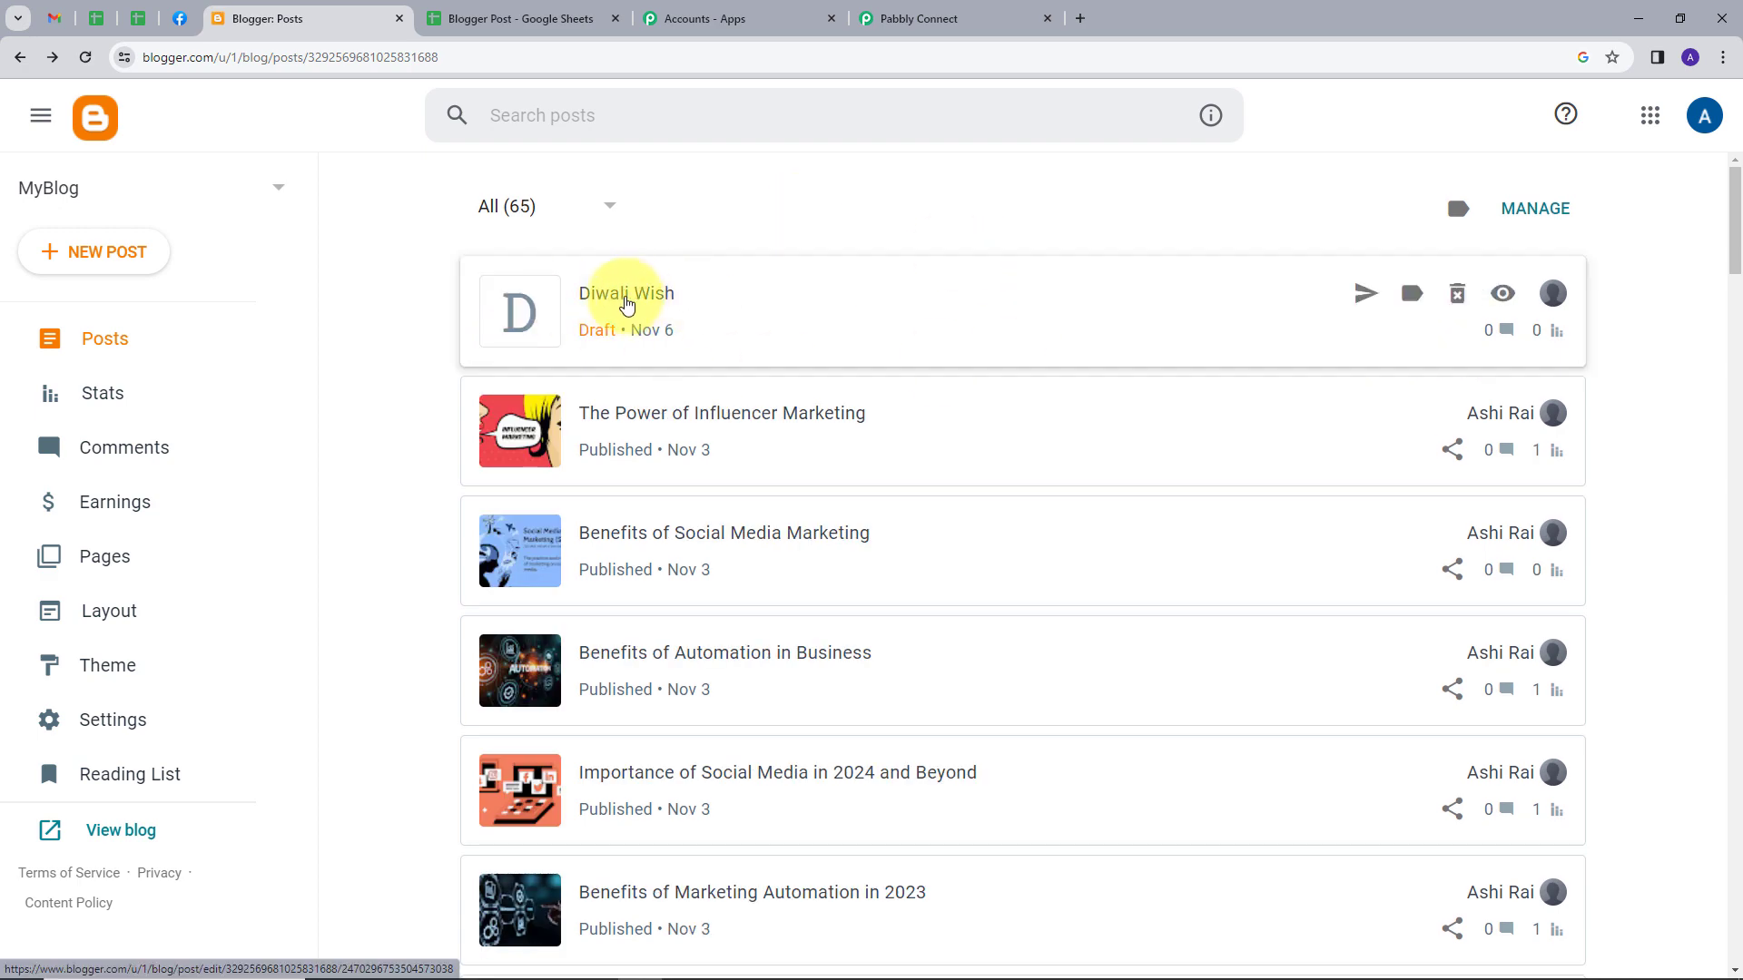
{"action": "left_click", "coordinate": [626, 304]}
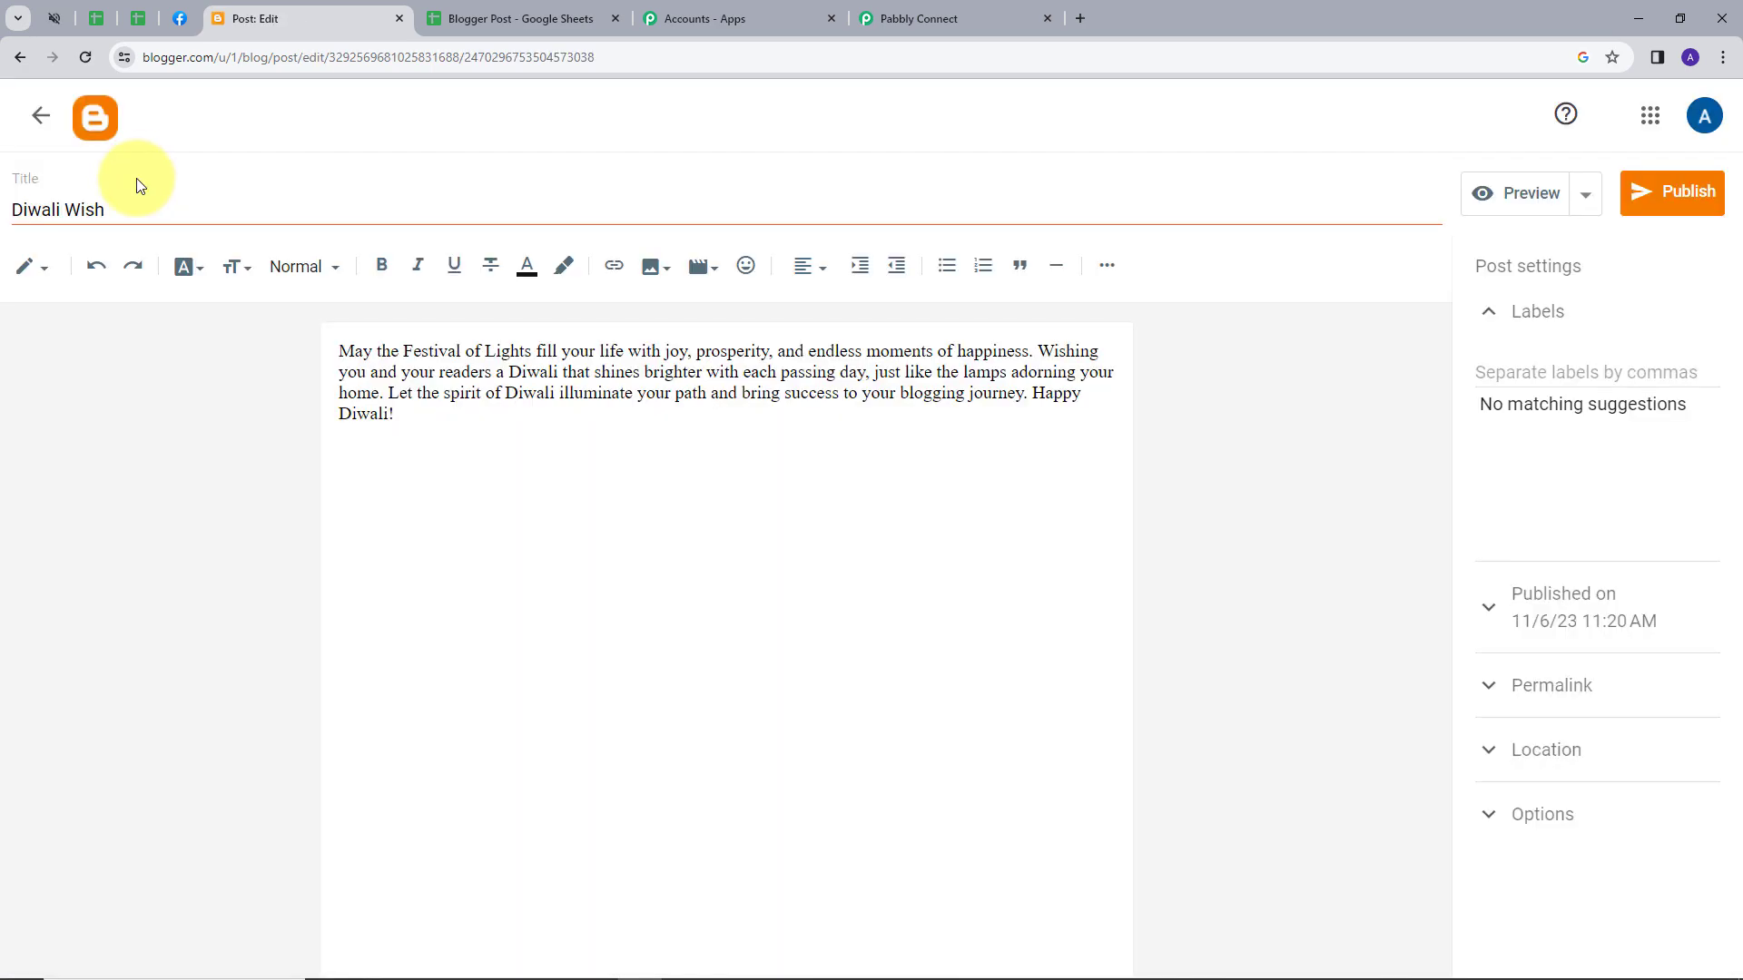
{"action": "triple_click", "coordinate": [78, 211]}
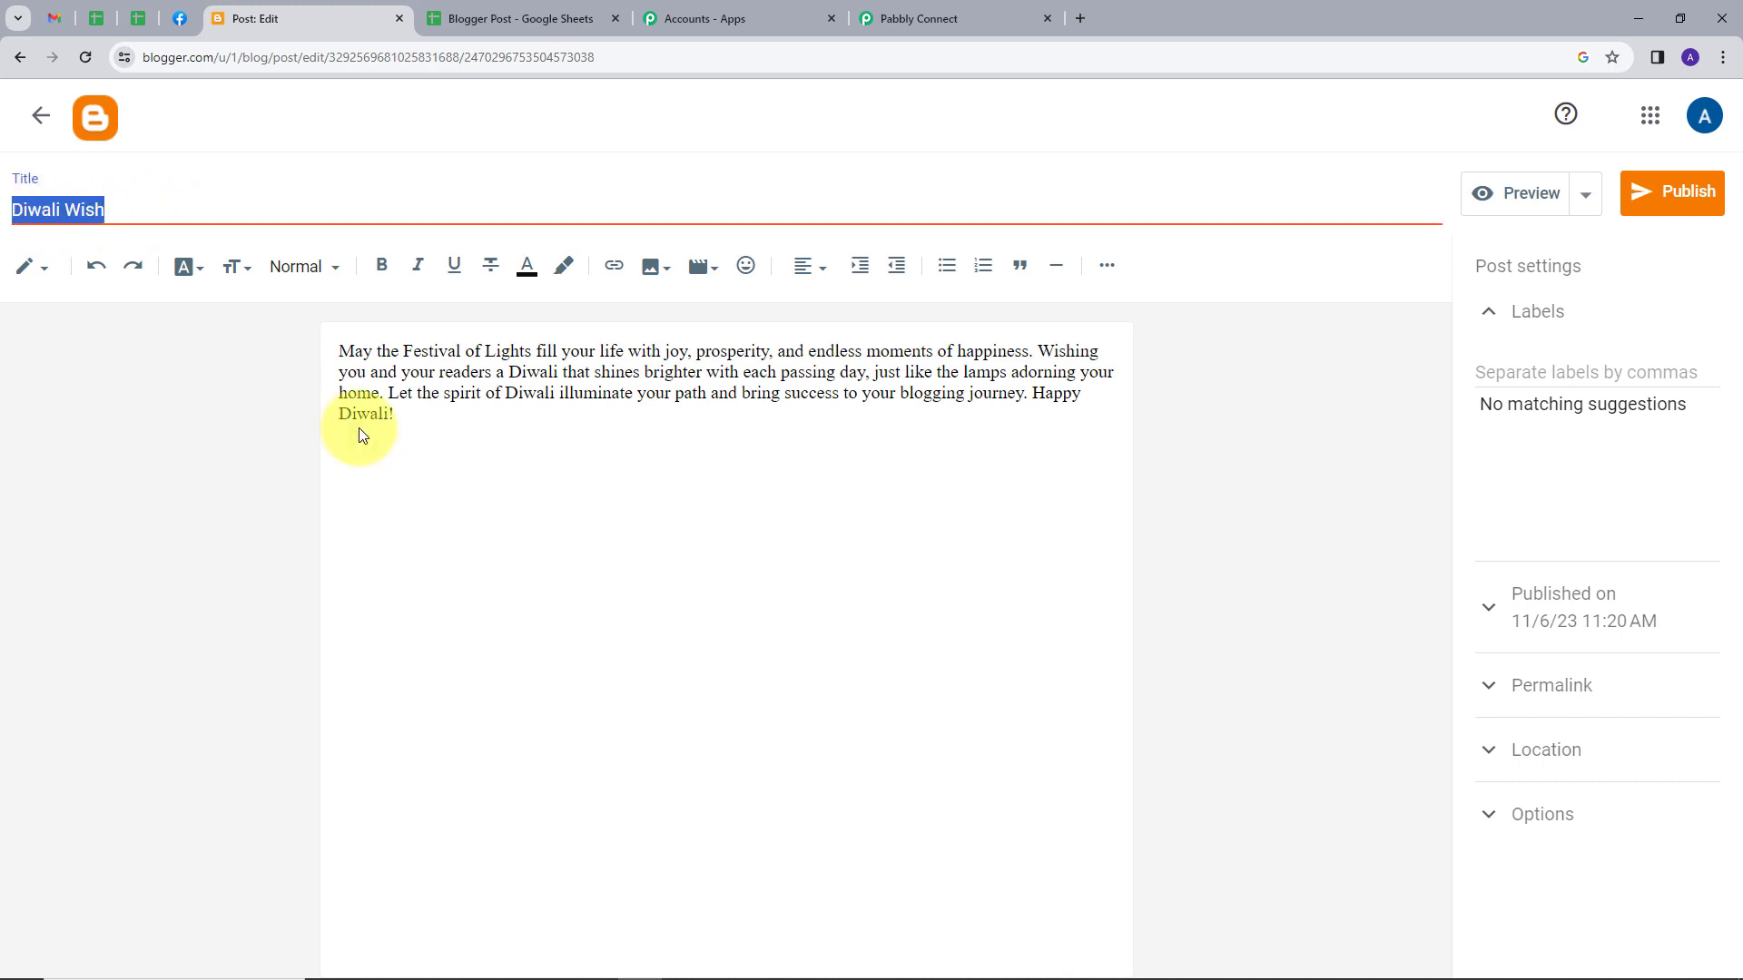
{"action": "left_click_drag", "start_coordinate": [634, 505], "coordinate": [167, 362]}
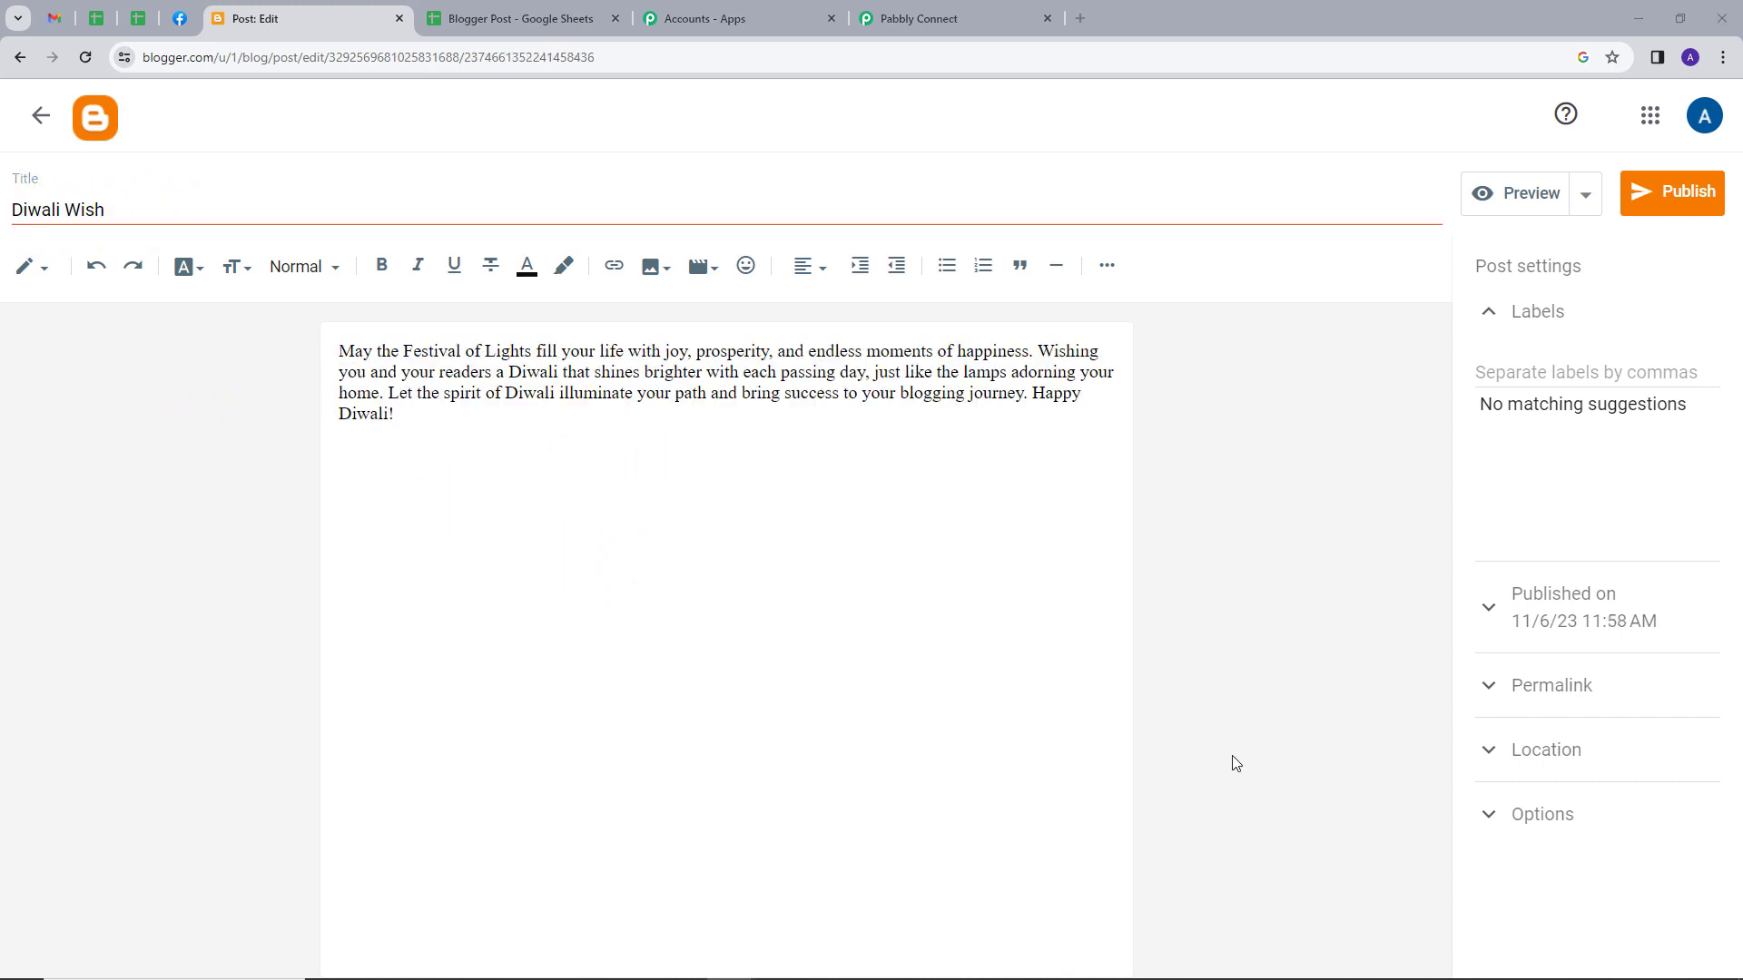
{"action": "left_click", "coordinate": [635, 623]}
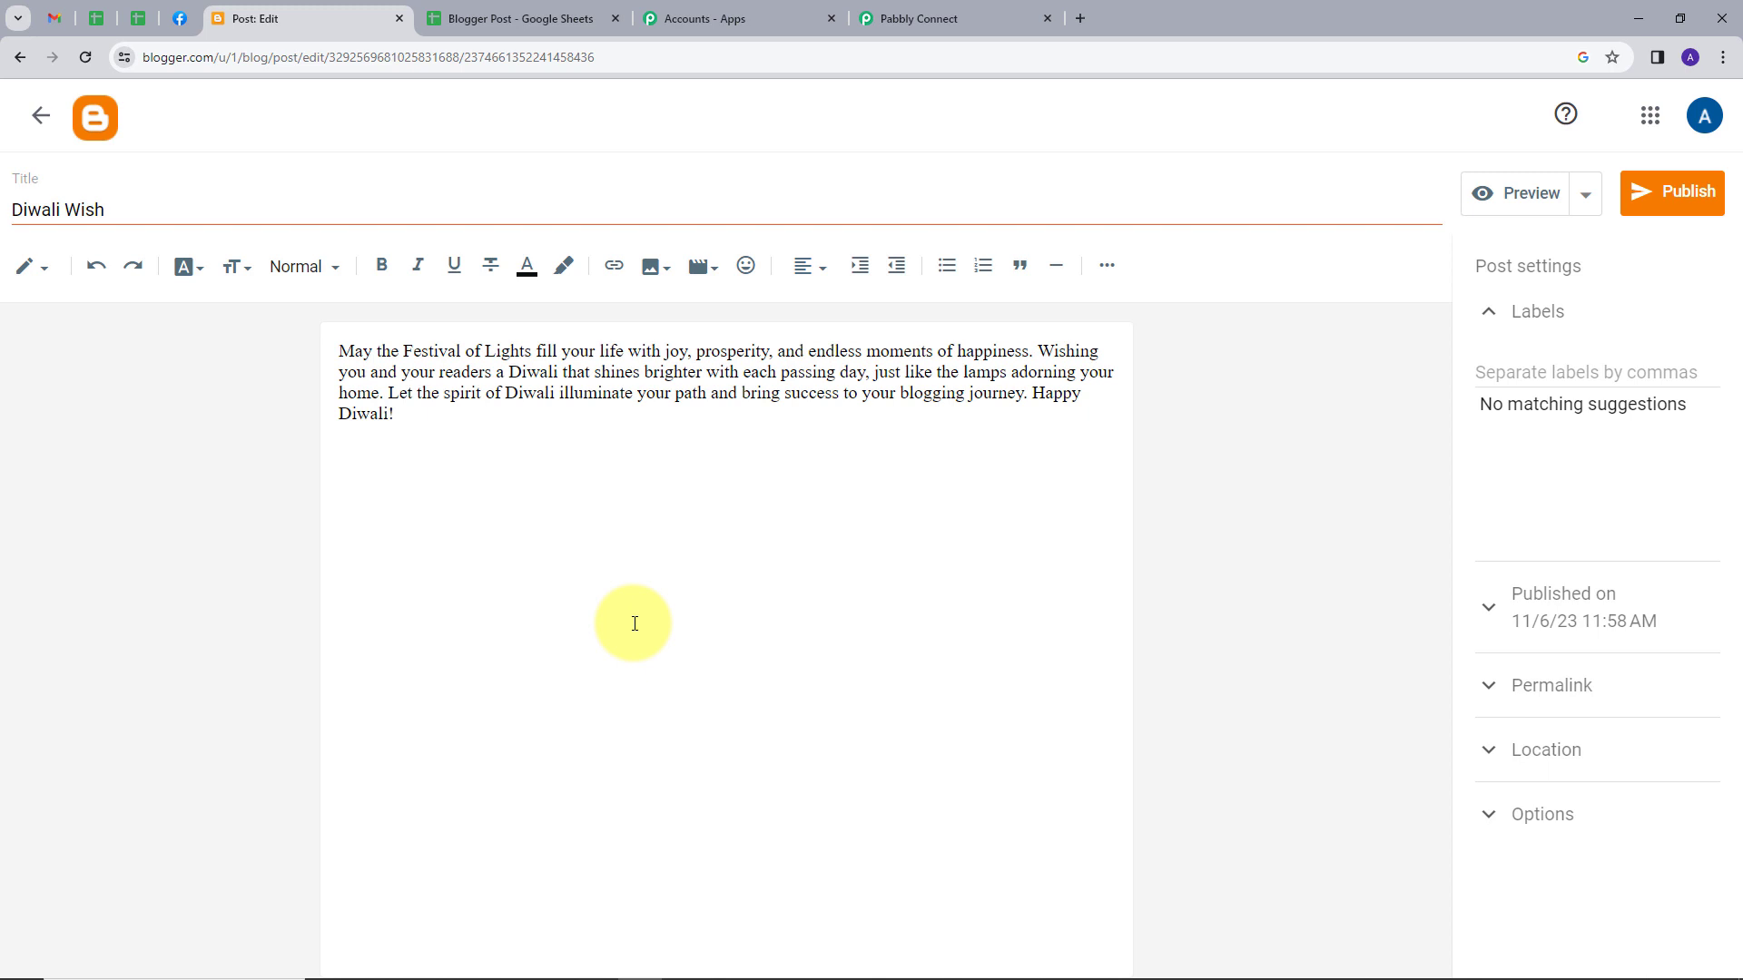
Switch to the Blogger Post spreadsheet in Google Sheets and turn on Send On Event for Pabbly Connect Webhooks
{"action": "left_click", "coordinate": [510, 16]}
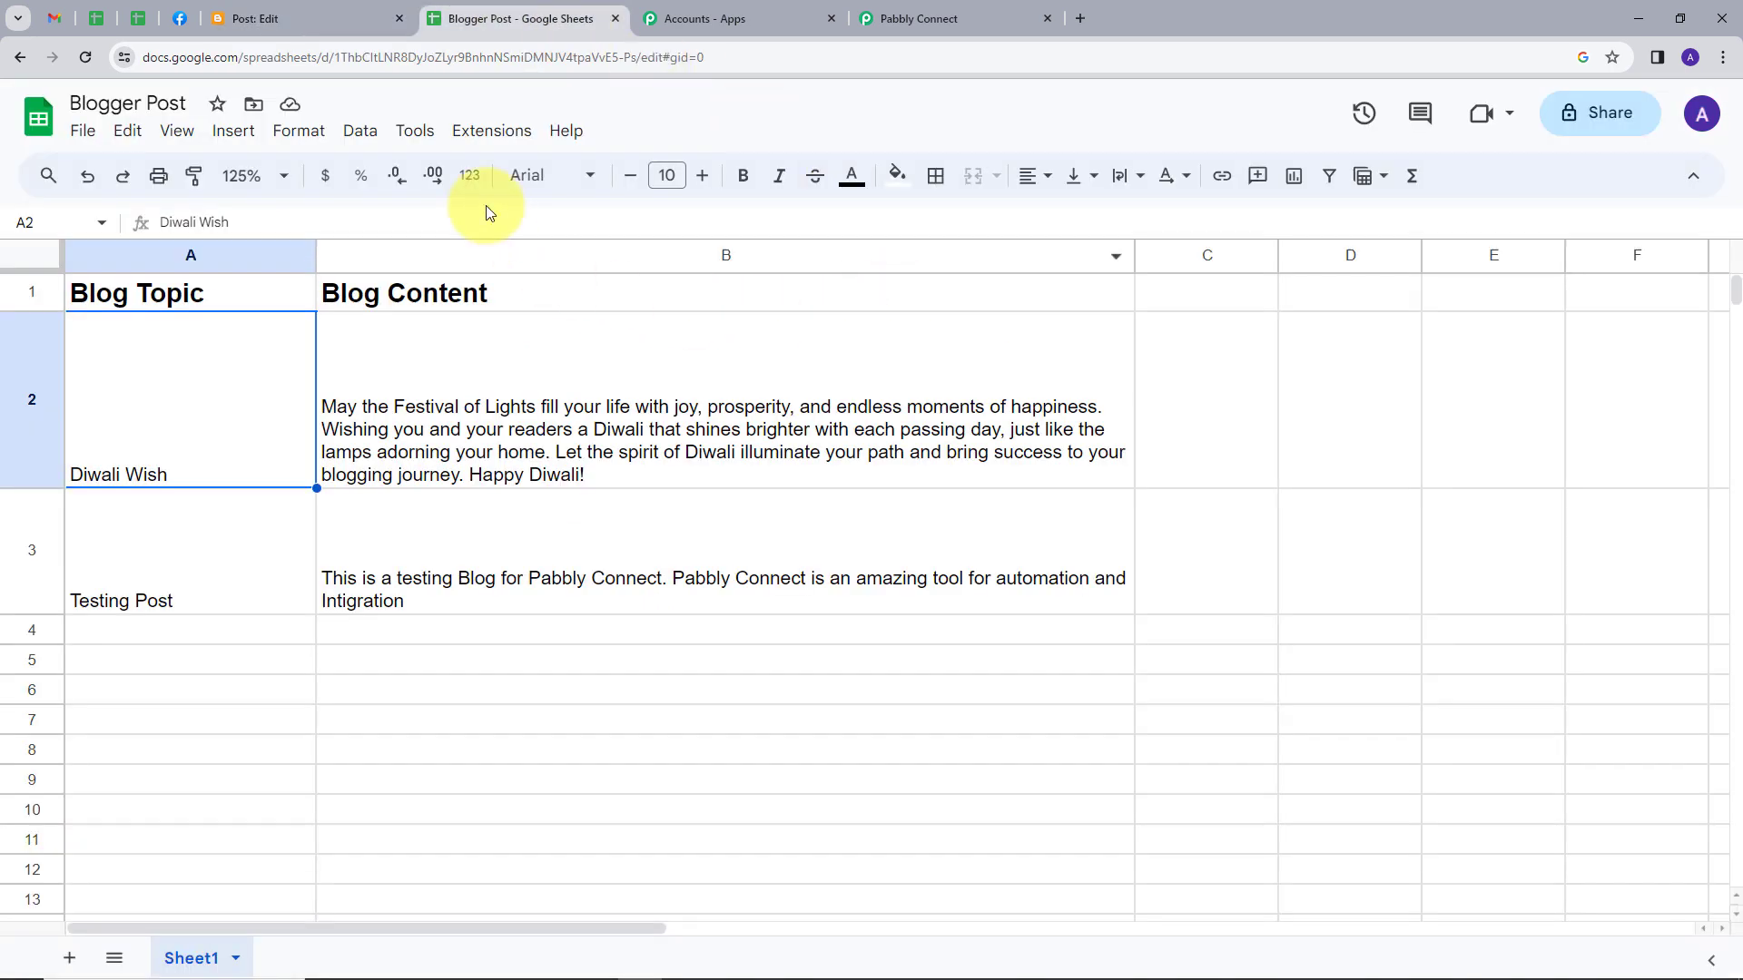
{"action": "left_click", "coordinate": [491, 132]}
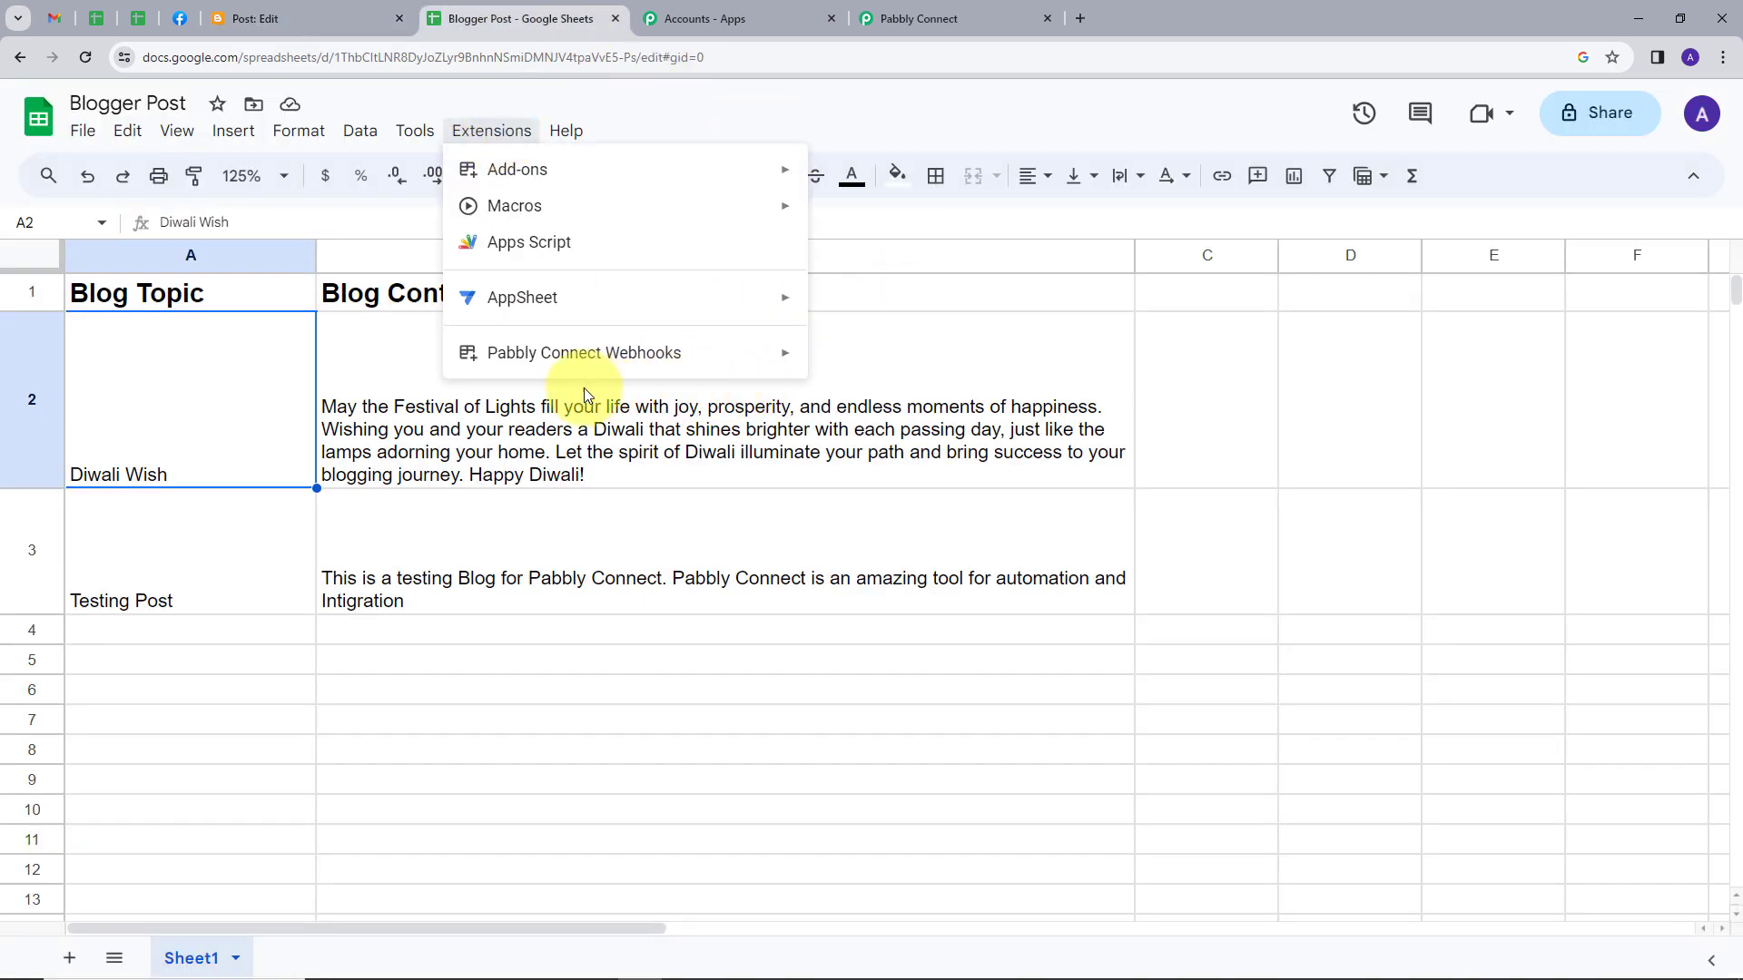
{"action": "mouse_move", "coordinate": [778, 367]}
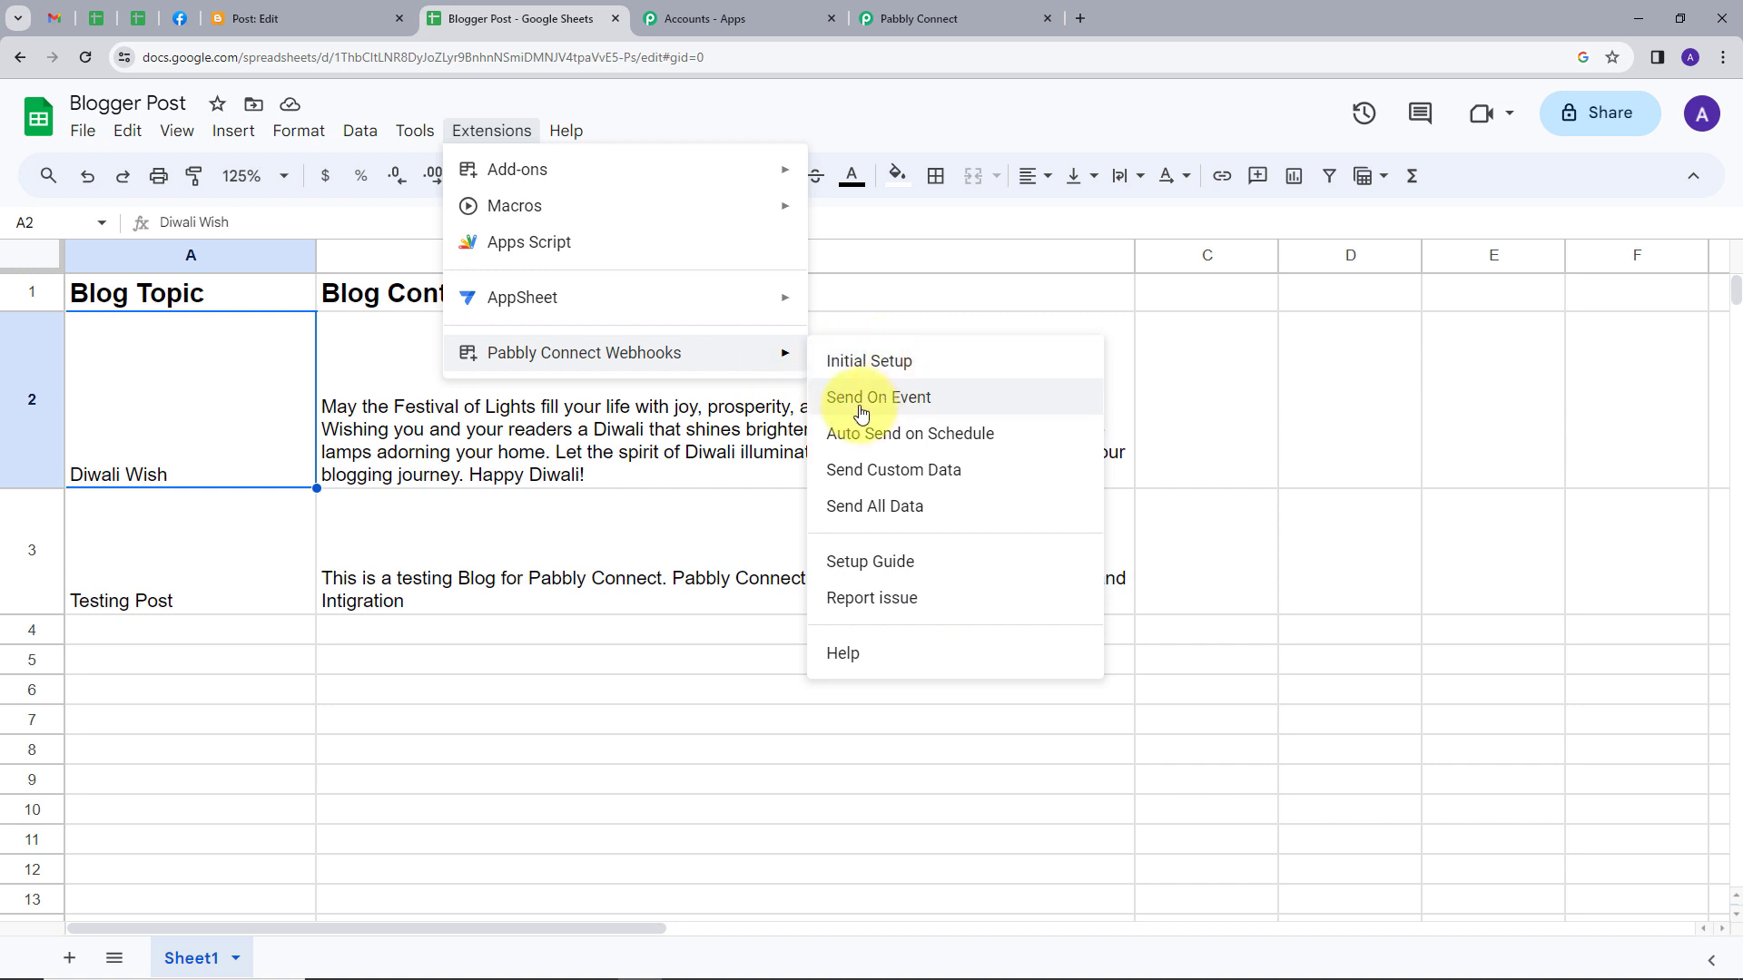
{"action": "left_click", "coordinate": [861, 399]}
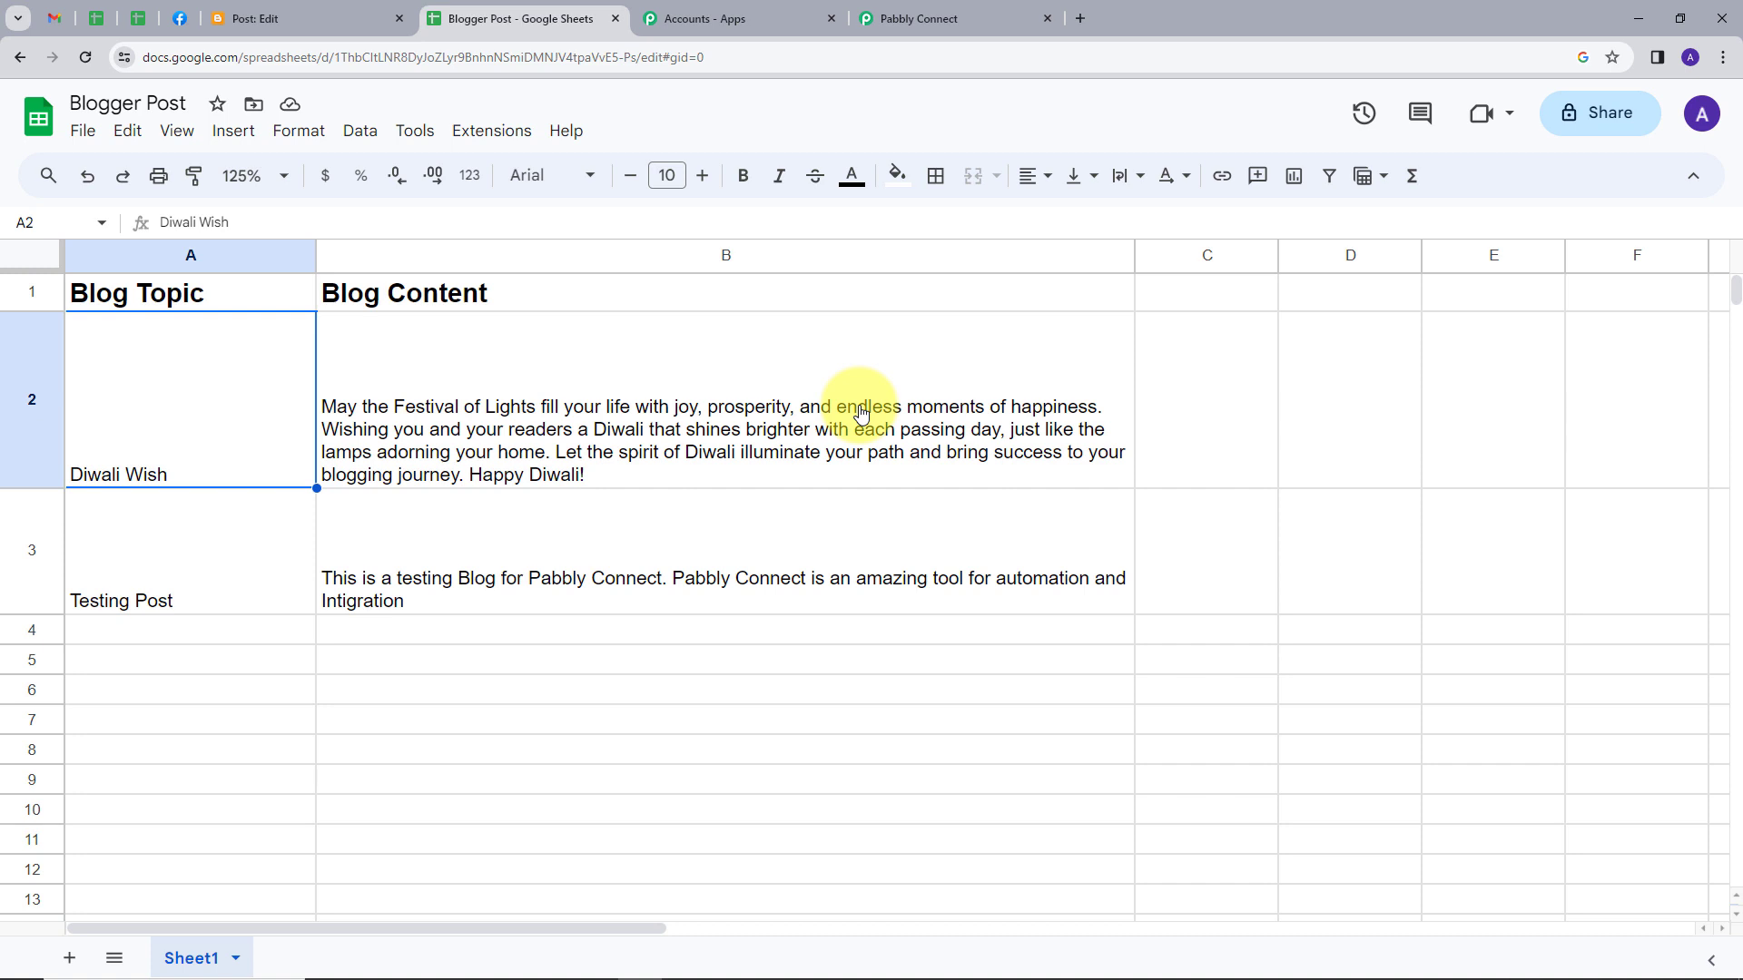
Check the Testing Post row in the spreadsheet and compare its topic and content with the Testing Post draft in Blogger
{"action": "left_click", "coordinate": [199, 523]}
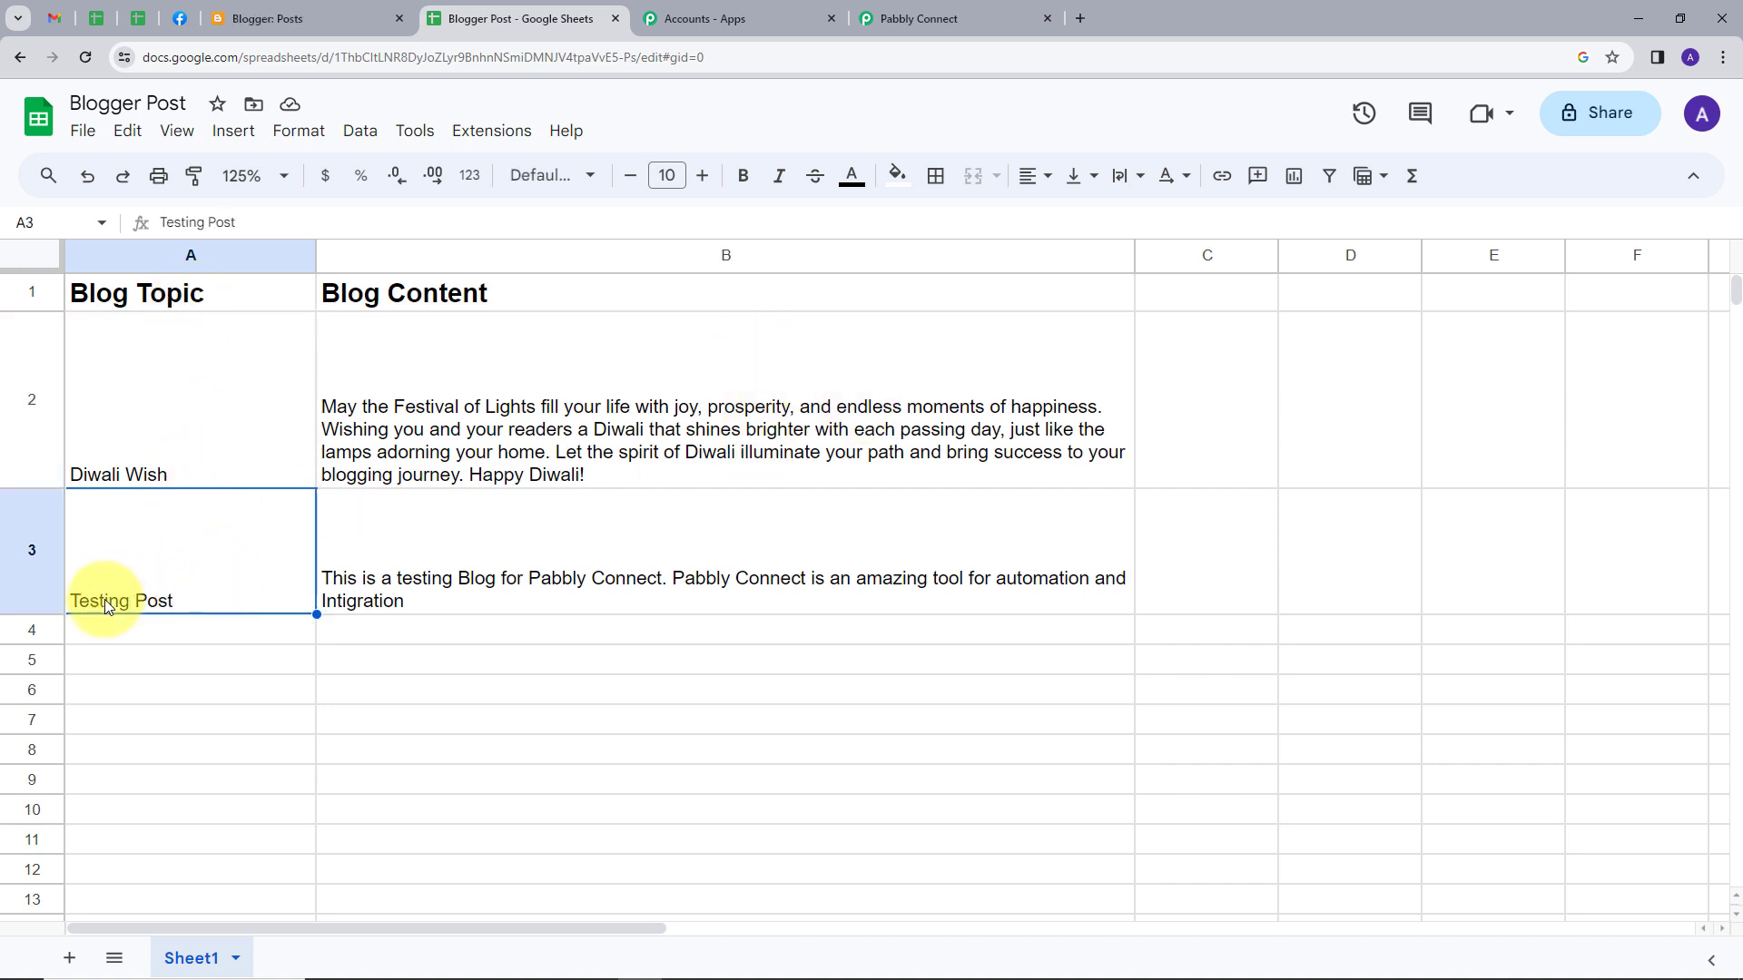
{"action": "left_click", "coordinate": [423, 588]}
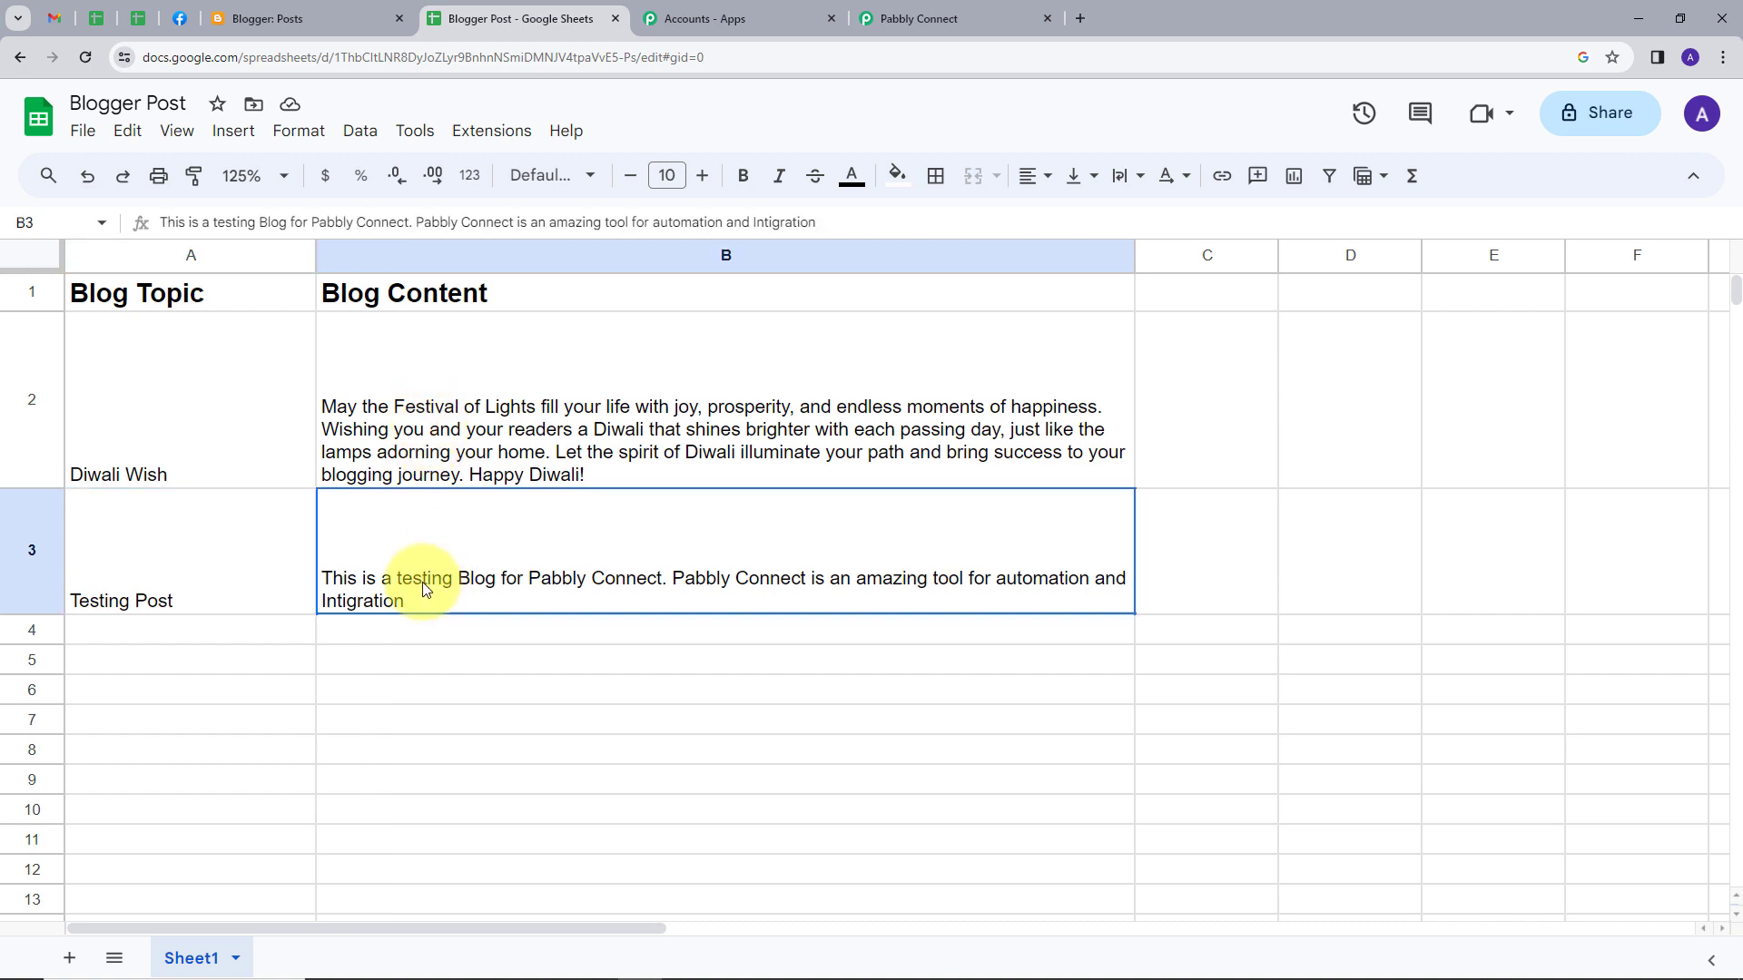
{"action": "left_click", "coordinate": [271, 14]}
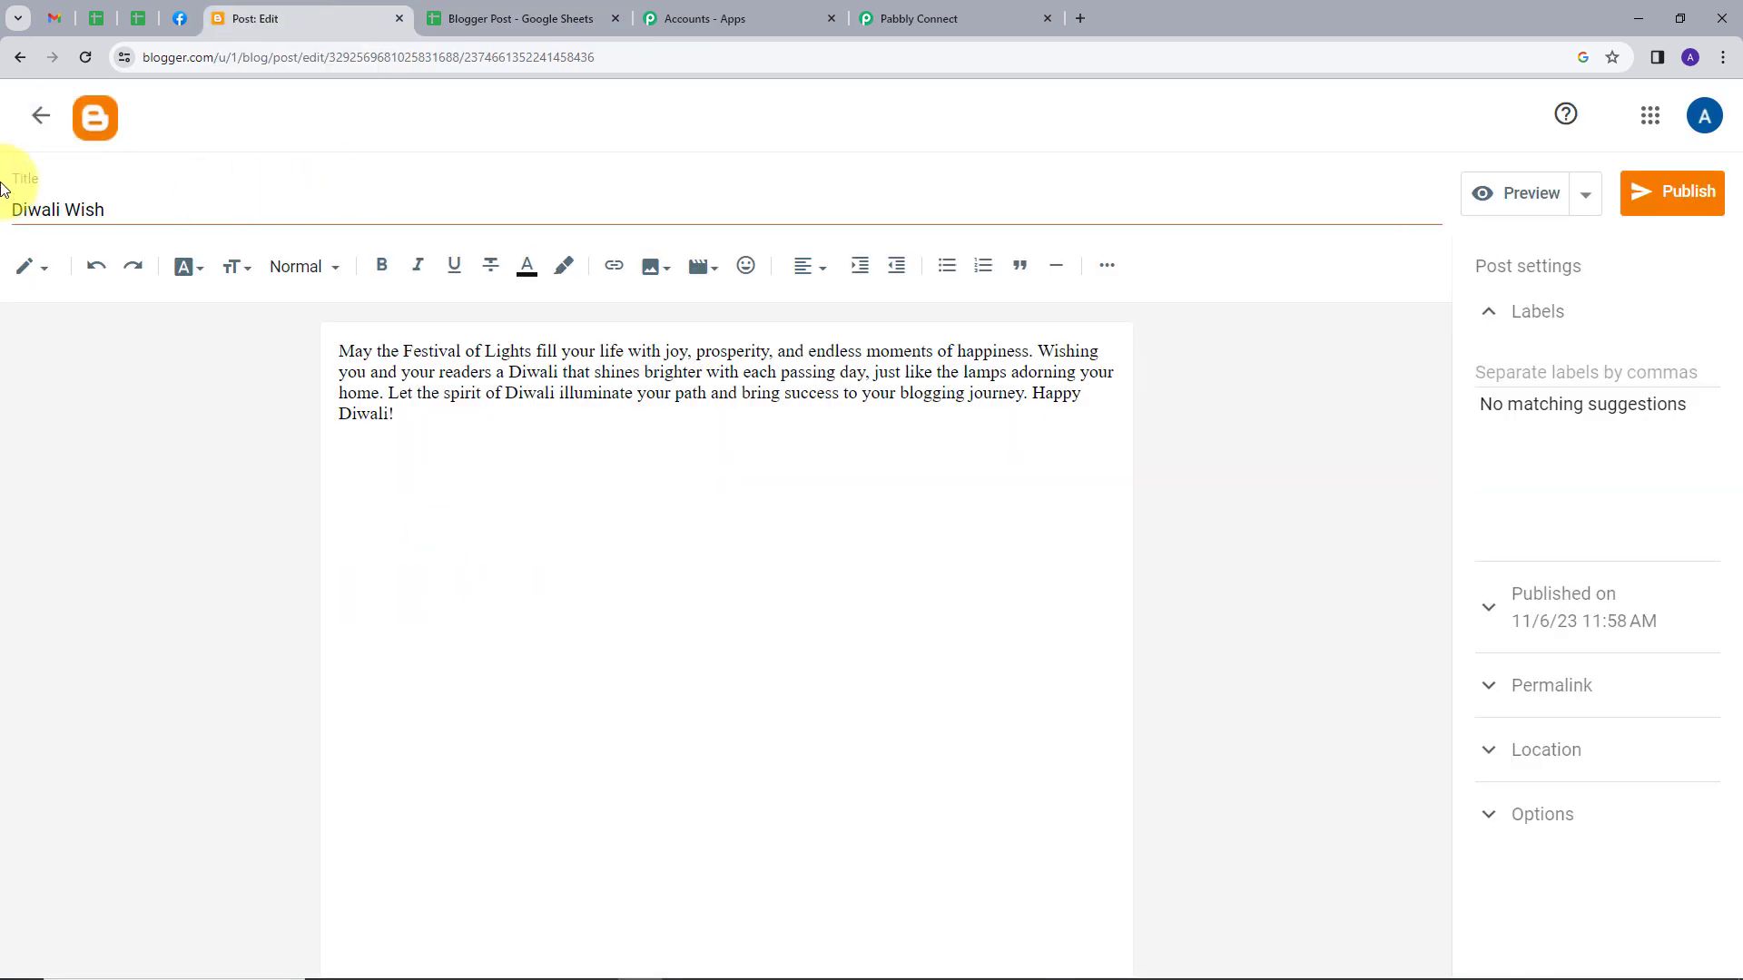
{"action": "left_click", "coordinate": [40, 115]}
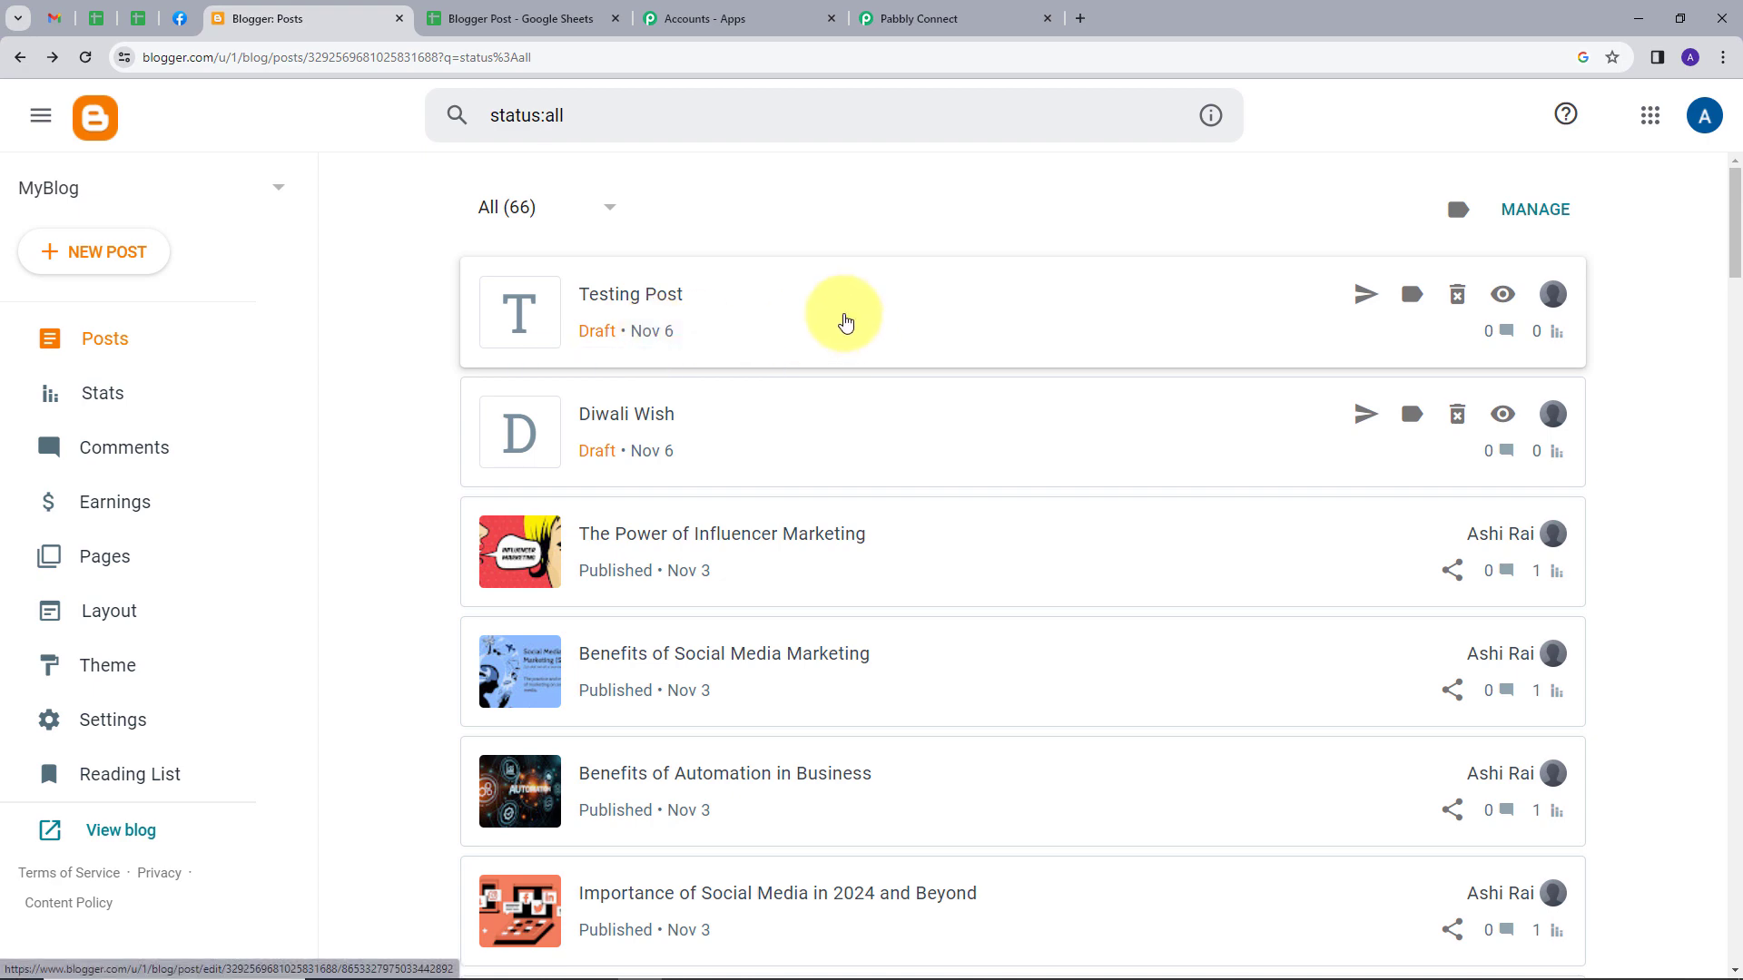
{"action": "left_click", "coordinate": [845, 322]}
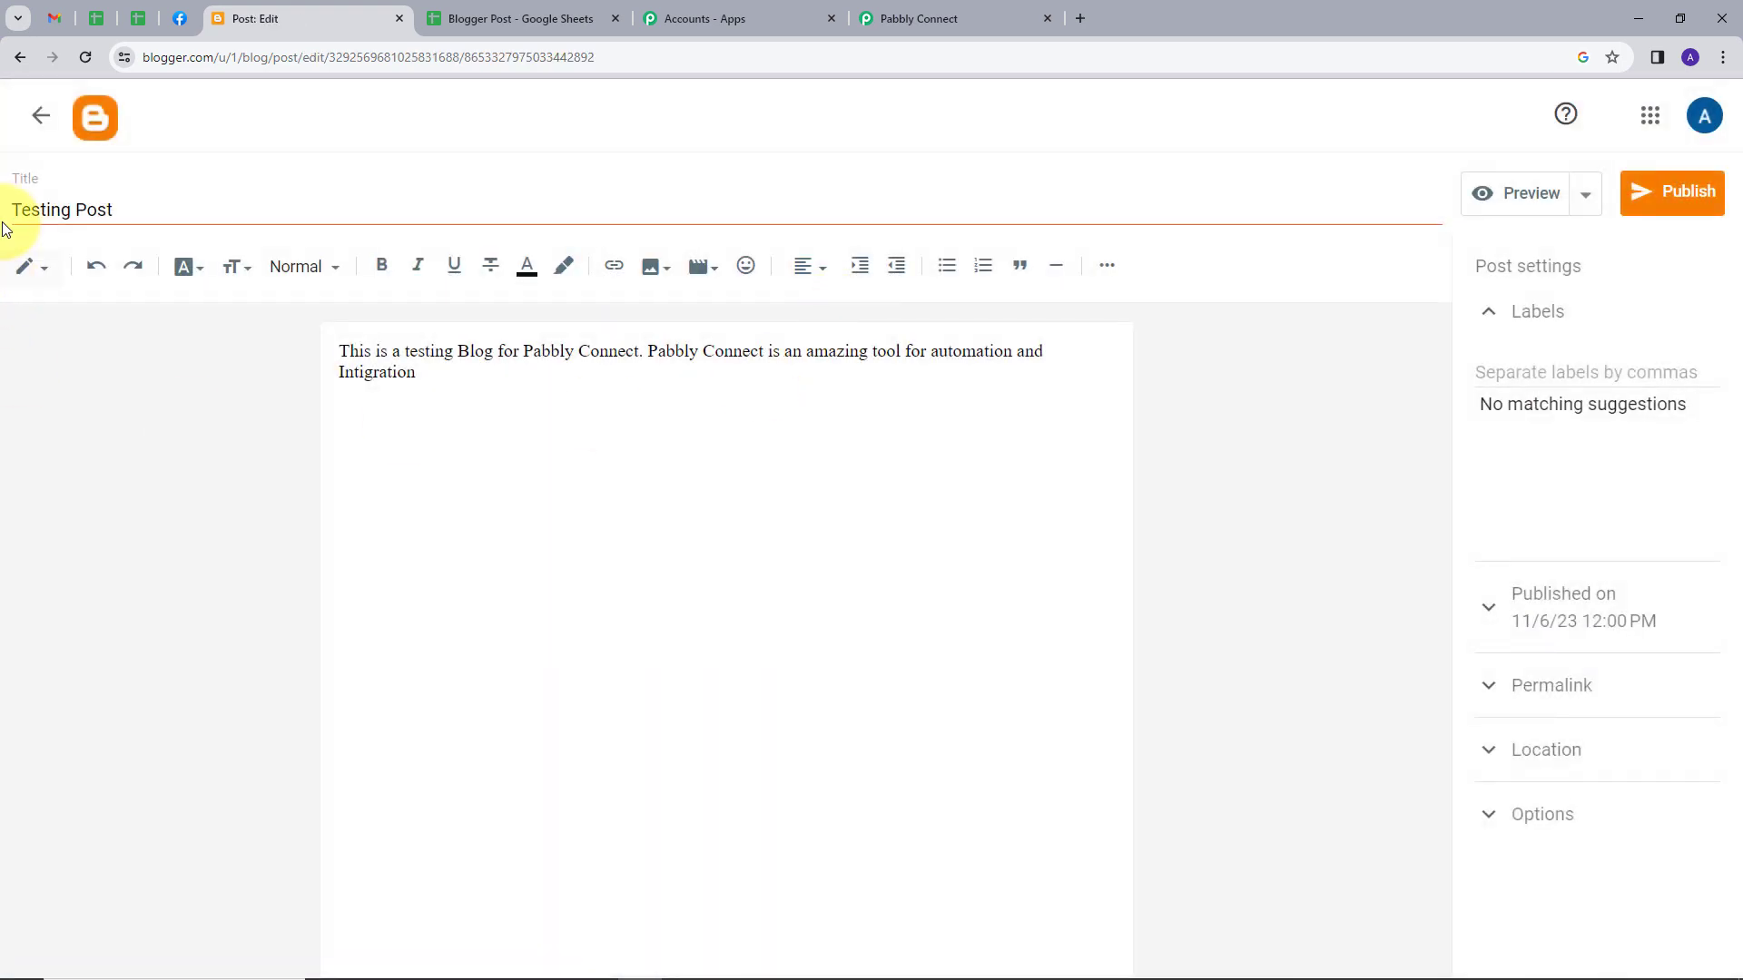
{"action": "left_click_drag", "start_coordinate": [459, 401], "coordinate": [339, 350]}
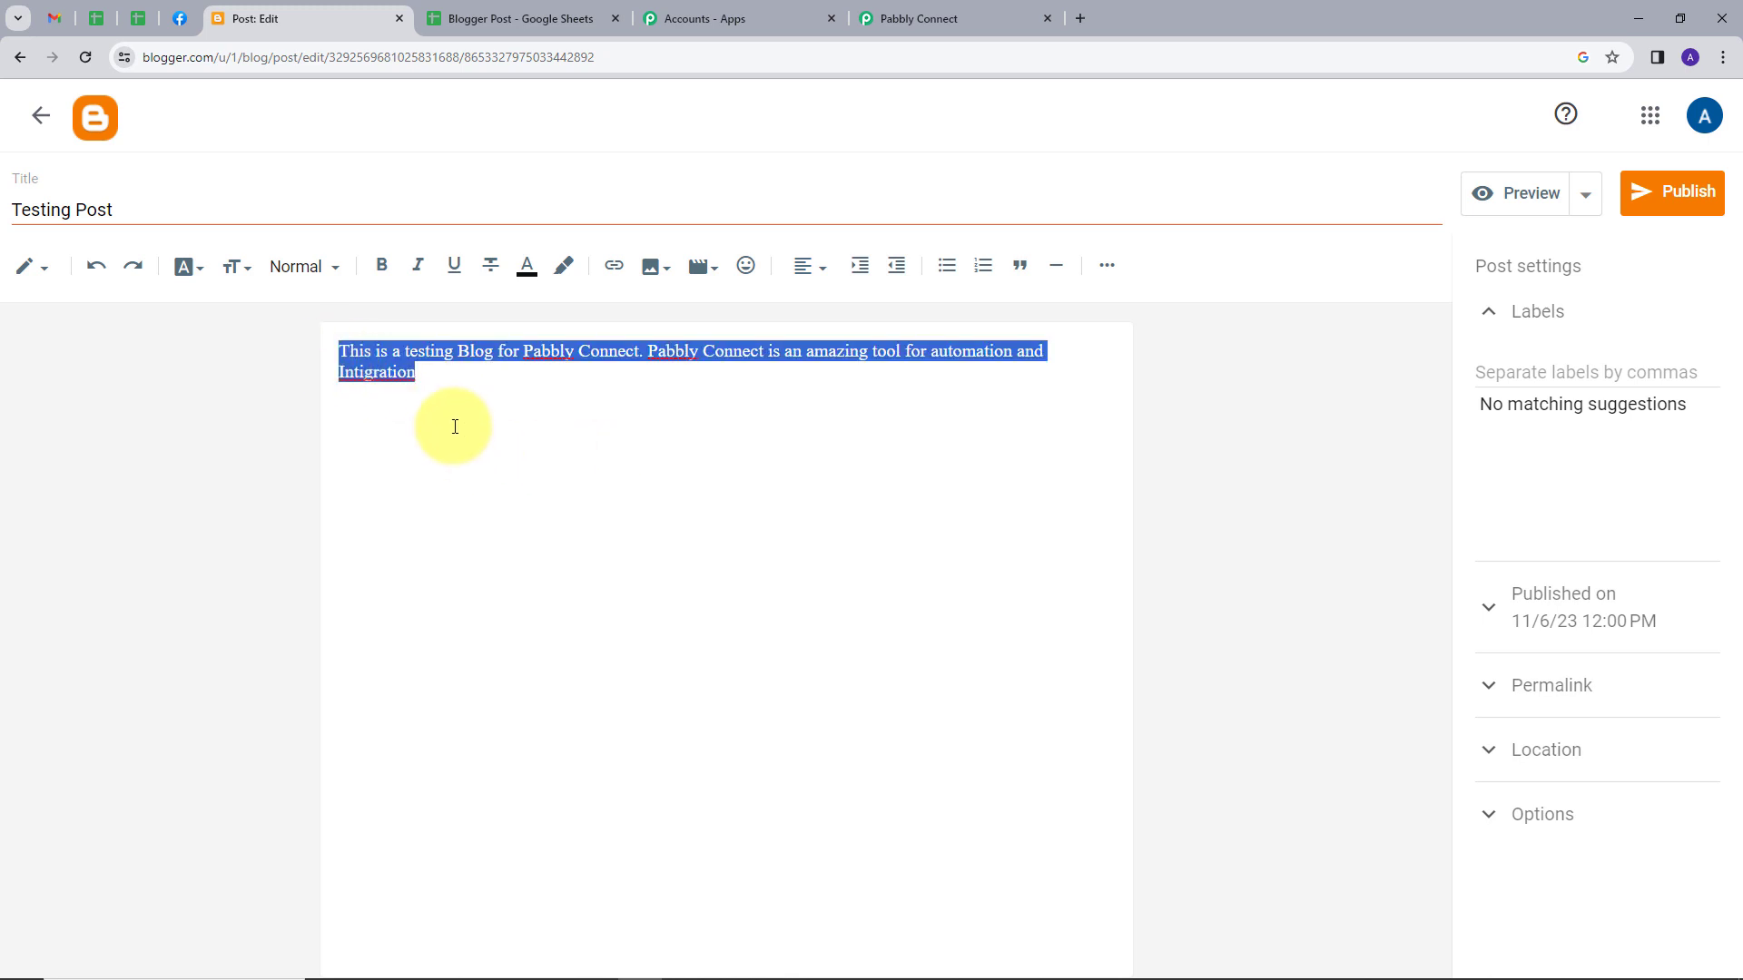
{"action": "left_click", "coordinate": [477, 11]}
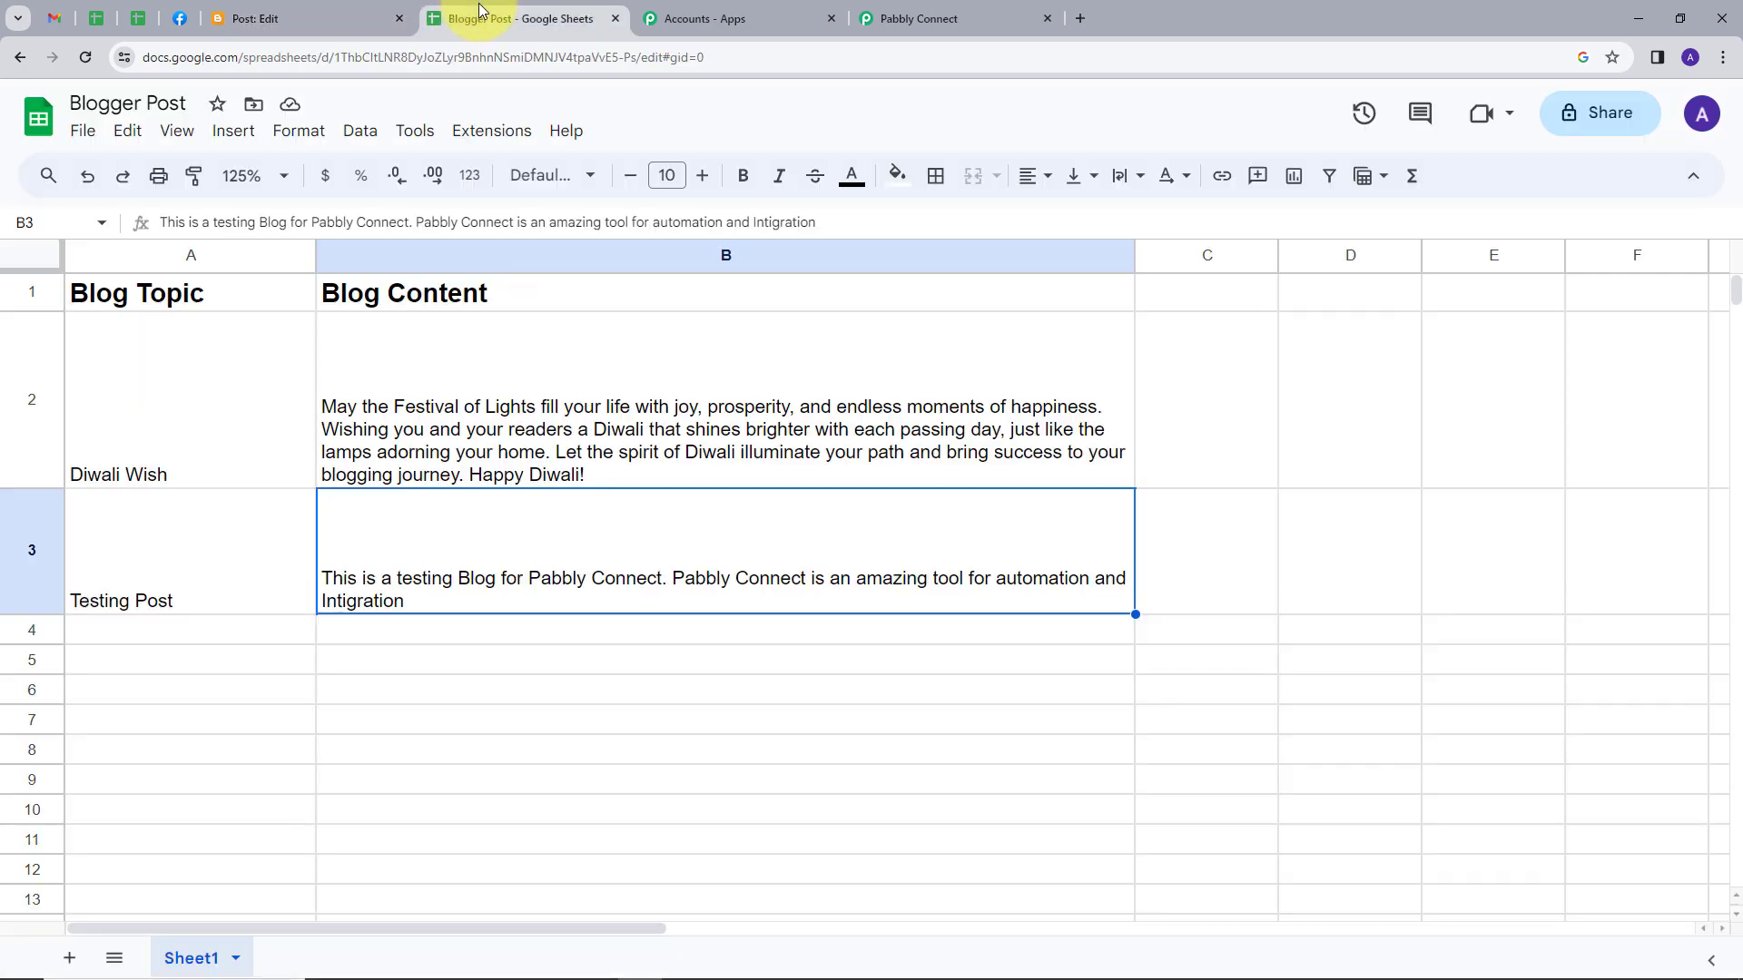
{"action": "left_click", "coordinate": [271, 16]}
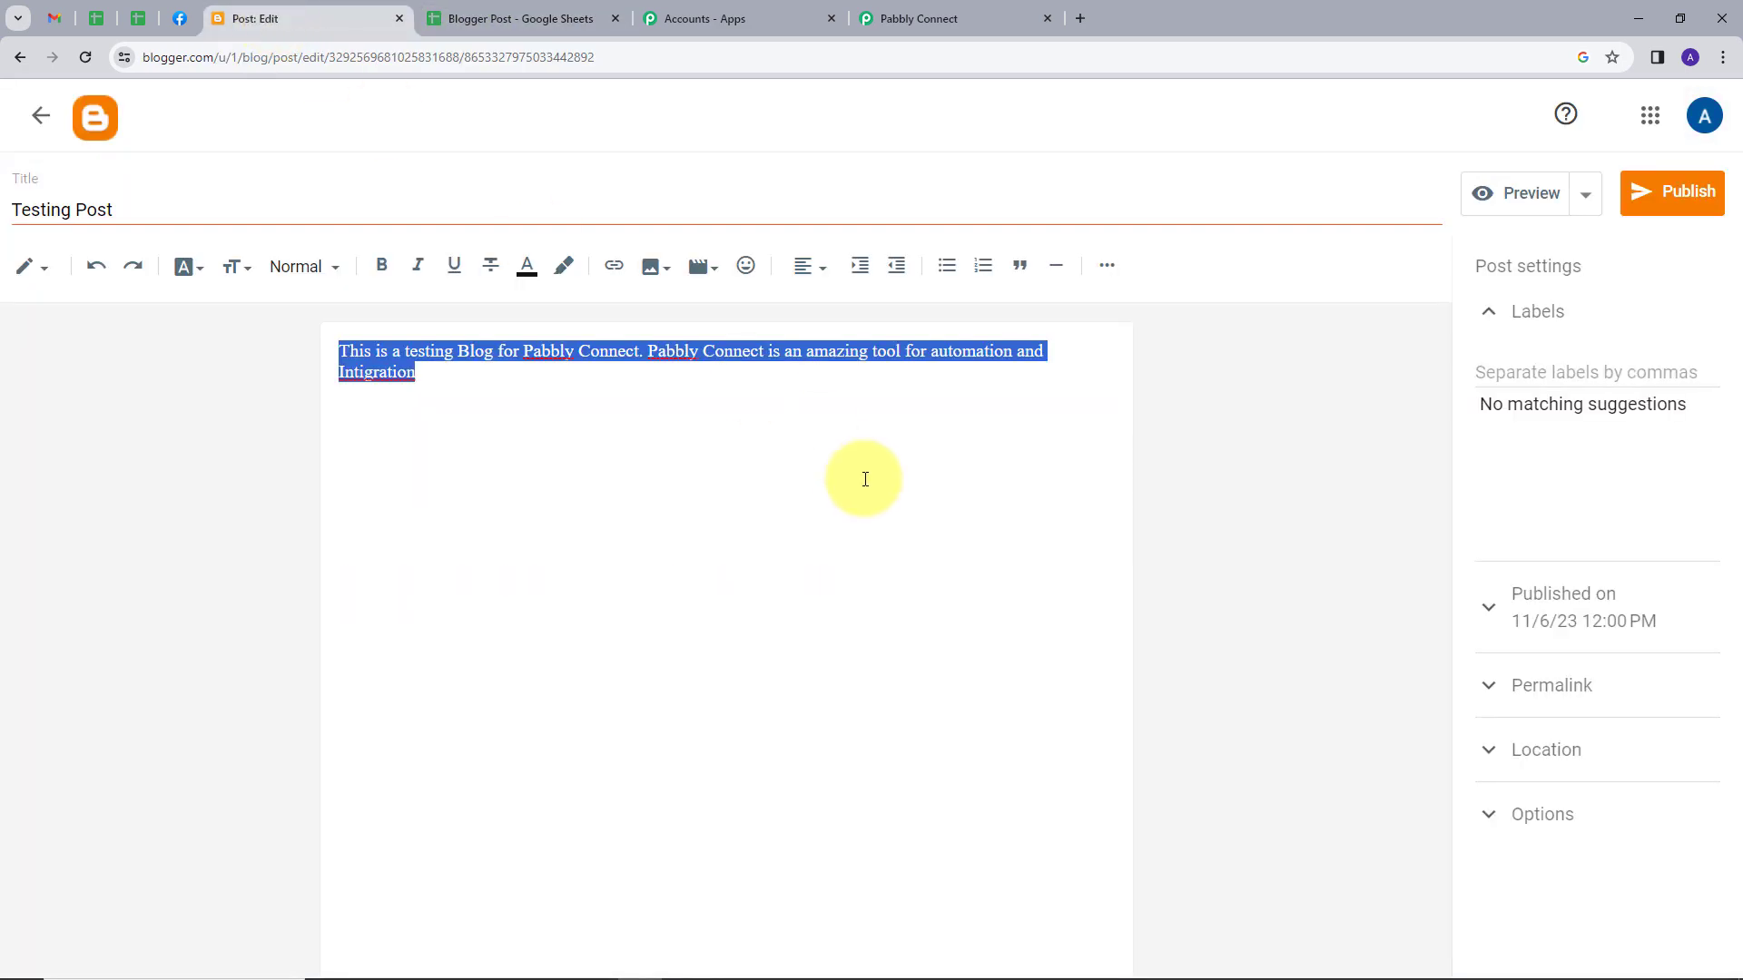
{"action": "left_click", "coordinate": [944, 20]}
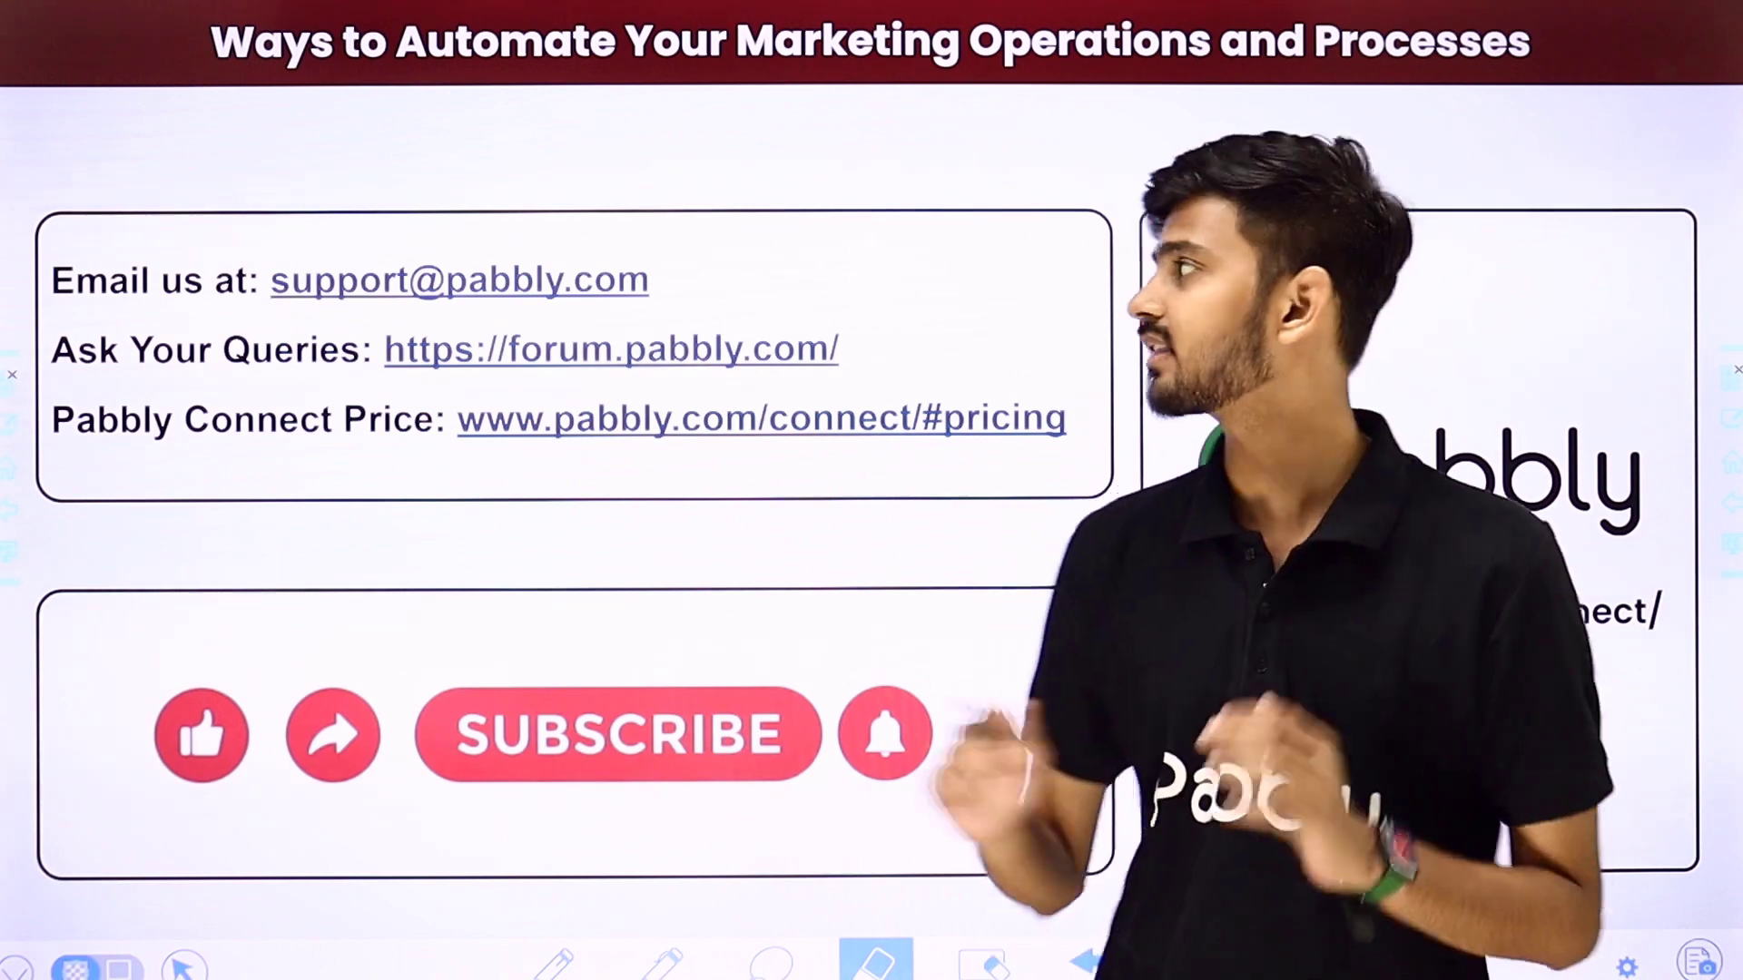
{"action": "left_click_drag", "start_coordinate": [700, 285], "coordinate": [835, 182]}
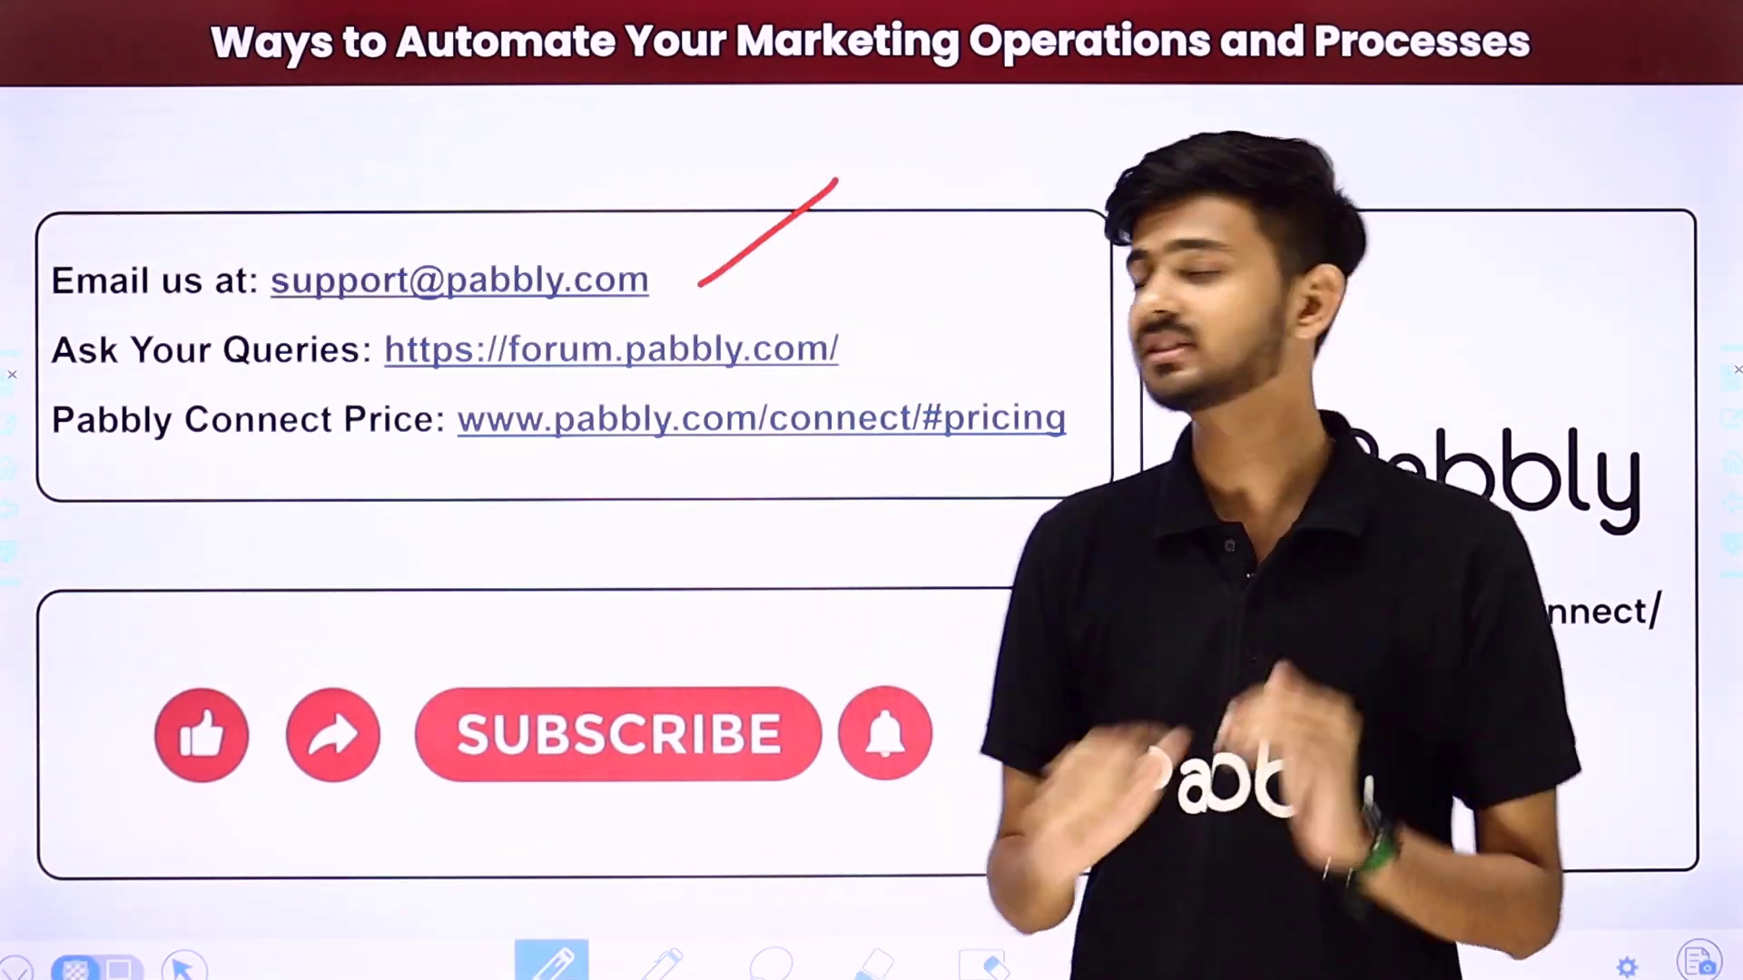
{"action": "left_click_drag", "start_coordinate": [863, 352], "coordinate": [983, 264]}
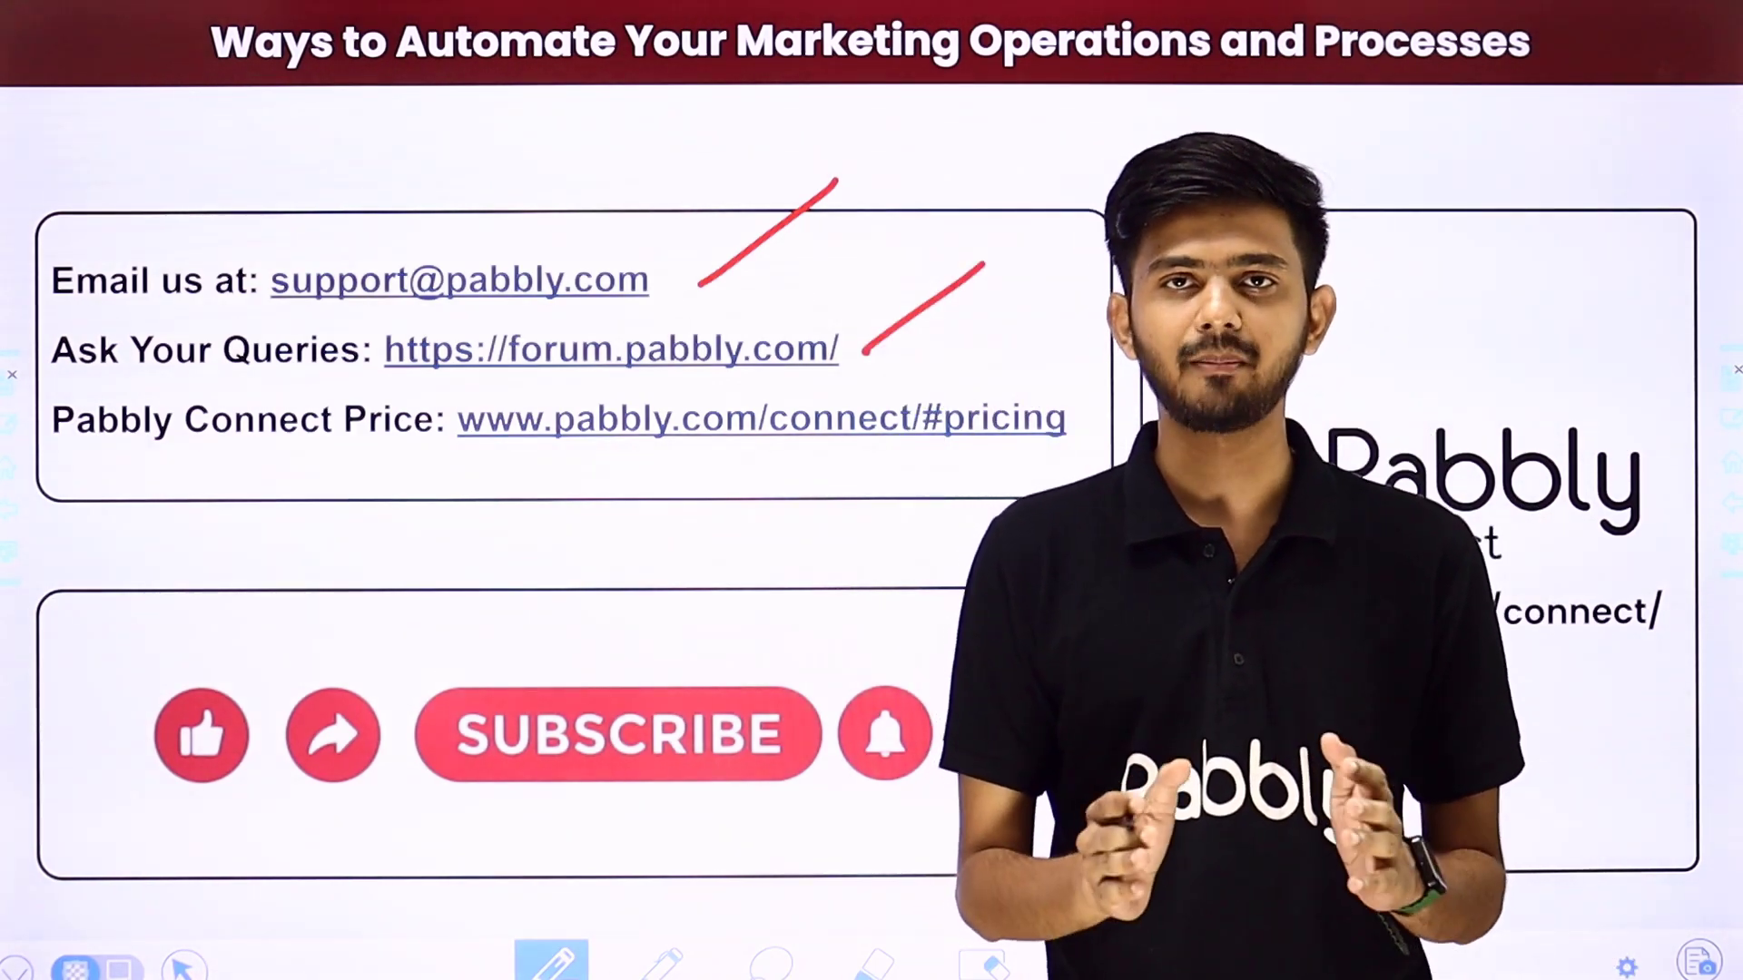
{"action": "left_click_drag", "start_coordinate": [1050, 456], "coordinate": [1184, 359]}
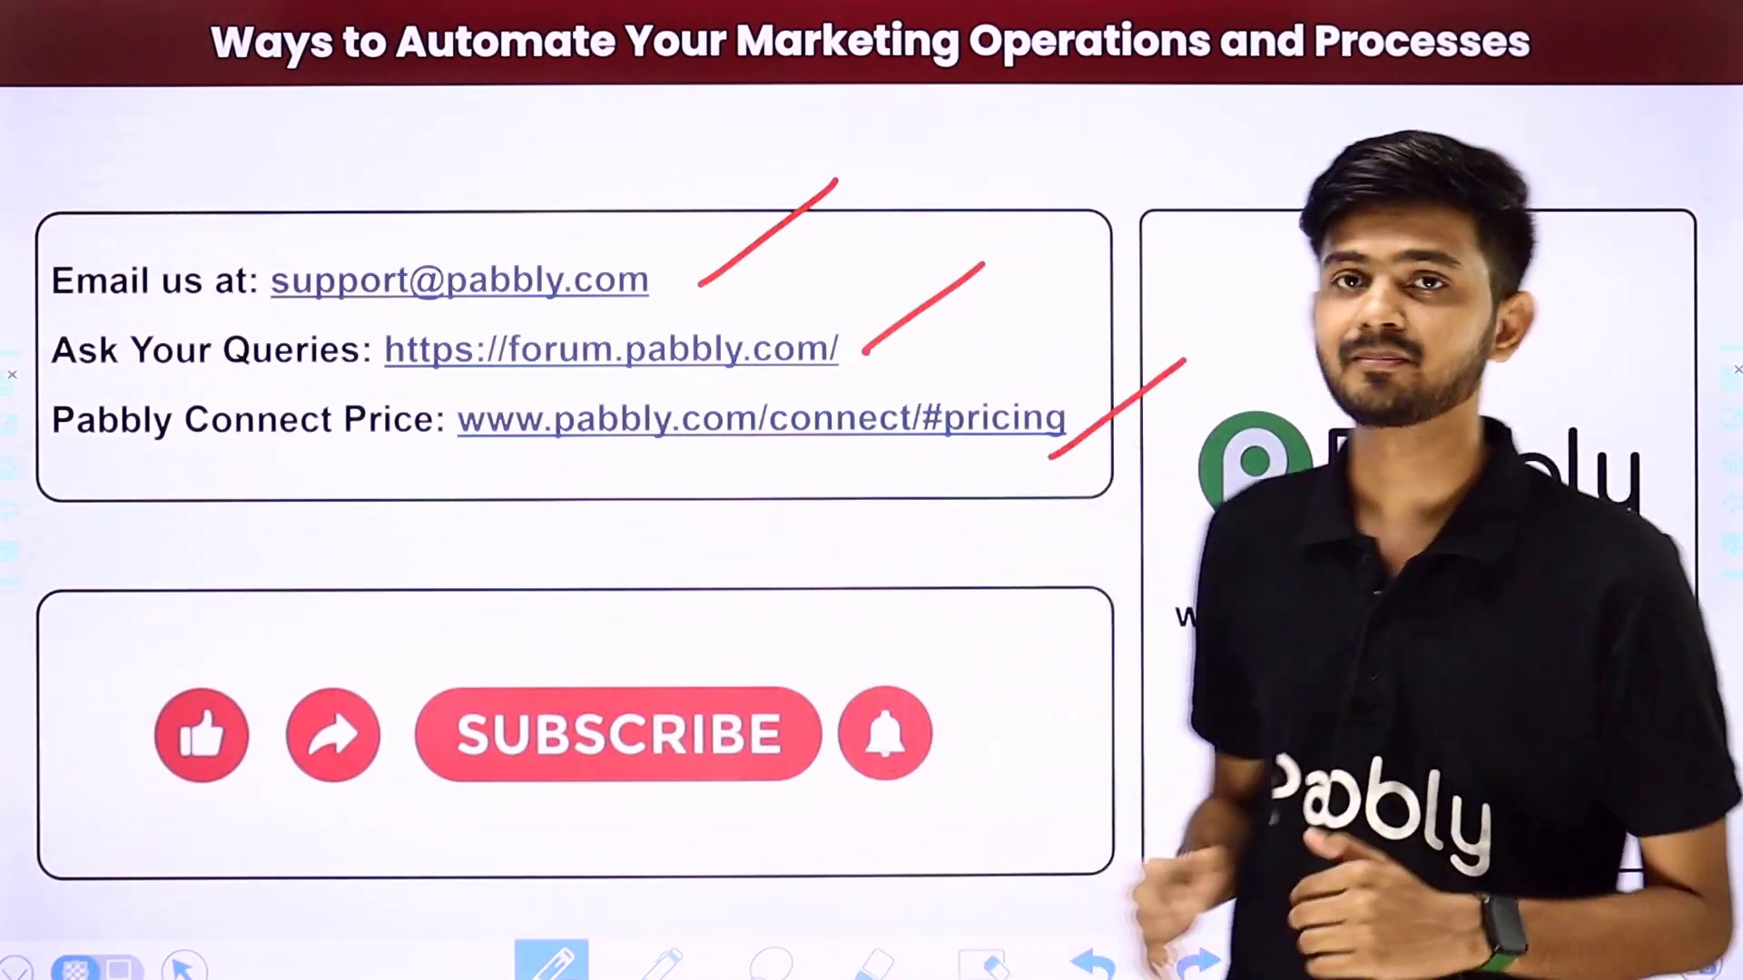